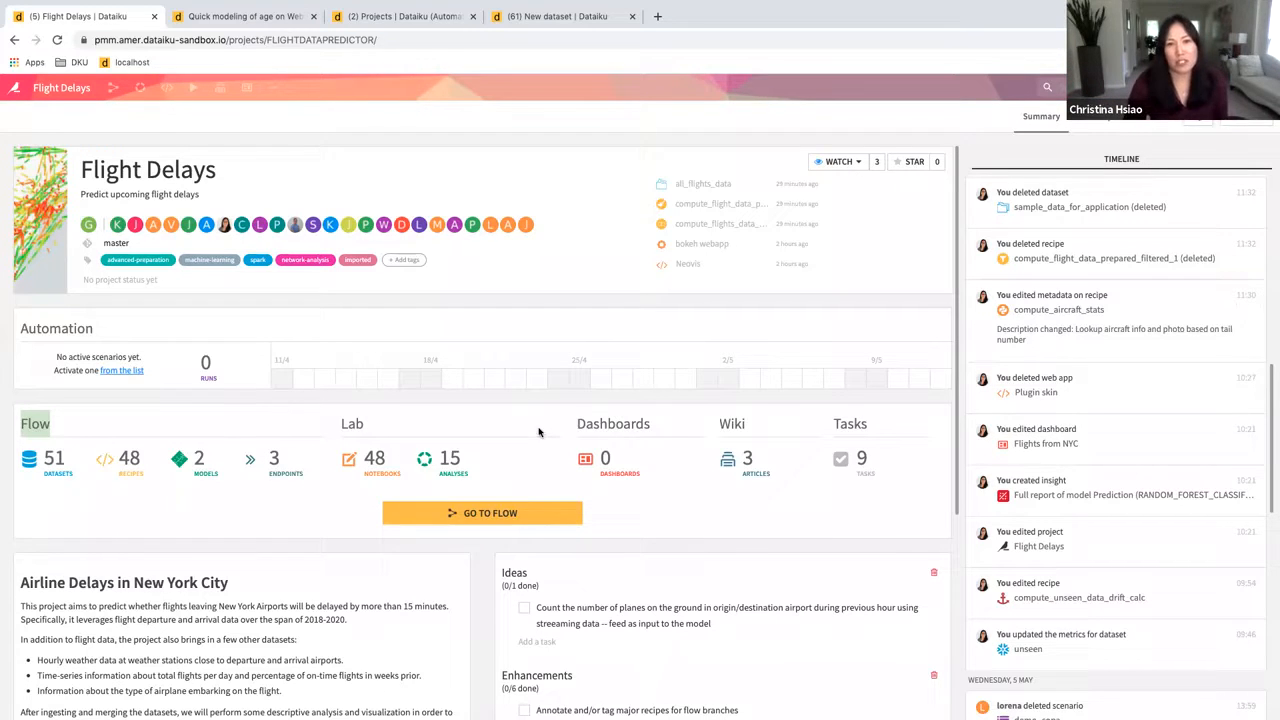
- Review the Flight Delays project summary, then go into the Main Pipeline zone of its flow
{"action": "scroll", "coordinate": [300, 570], "scroll_direction": "down", "scroll_amount": 5}
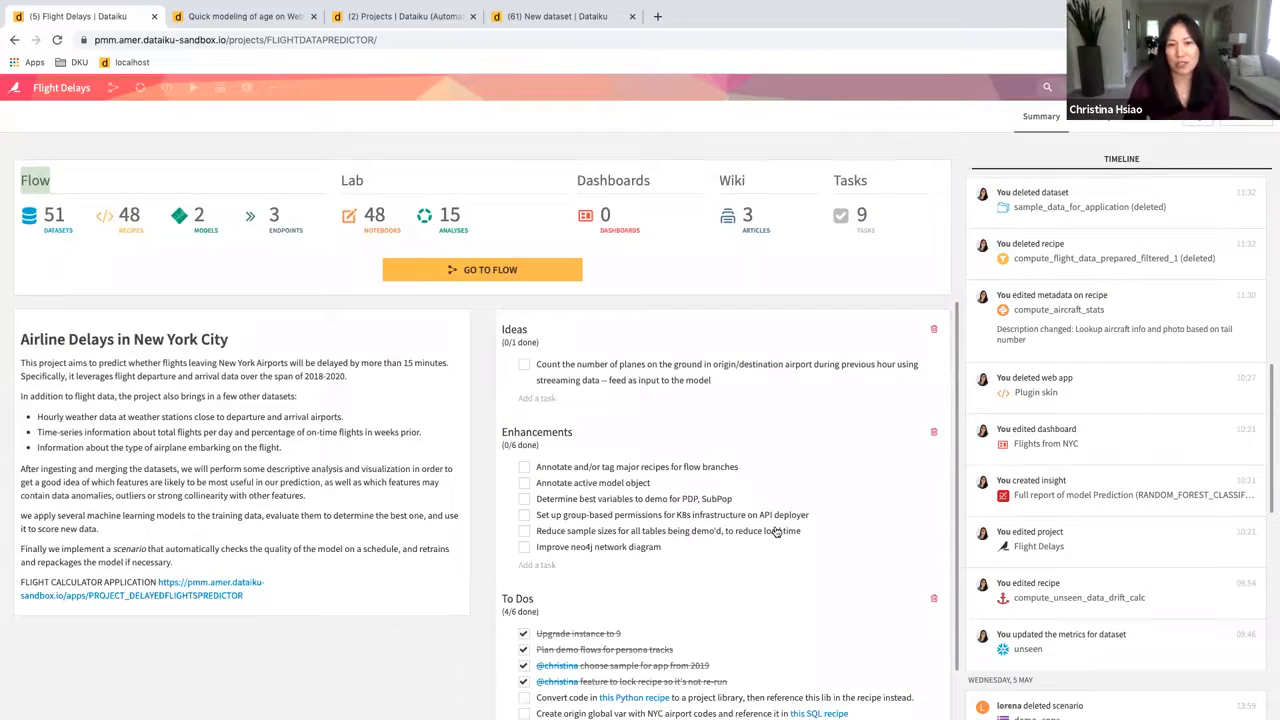
{"action": "scroll", "coordinate": [838, 482], "scroll_direction": "up", "scroll_amount": 5}
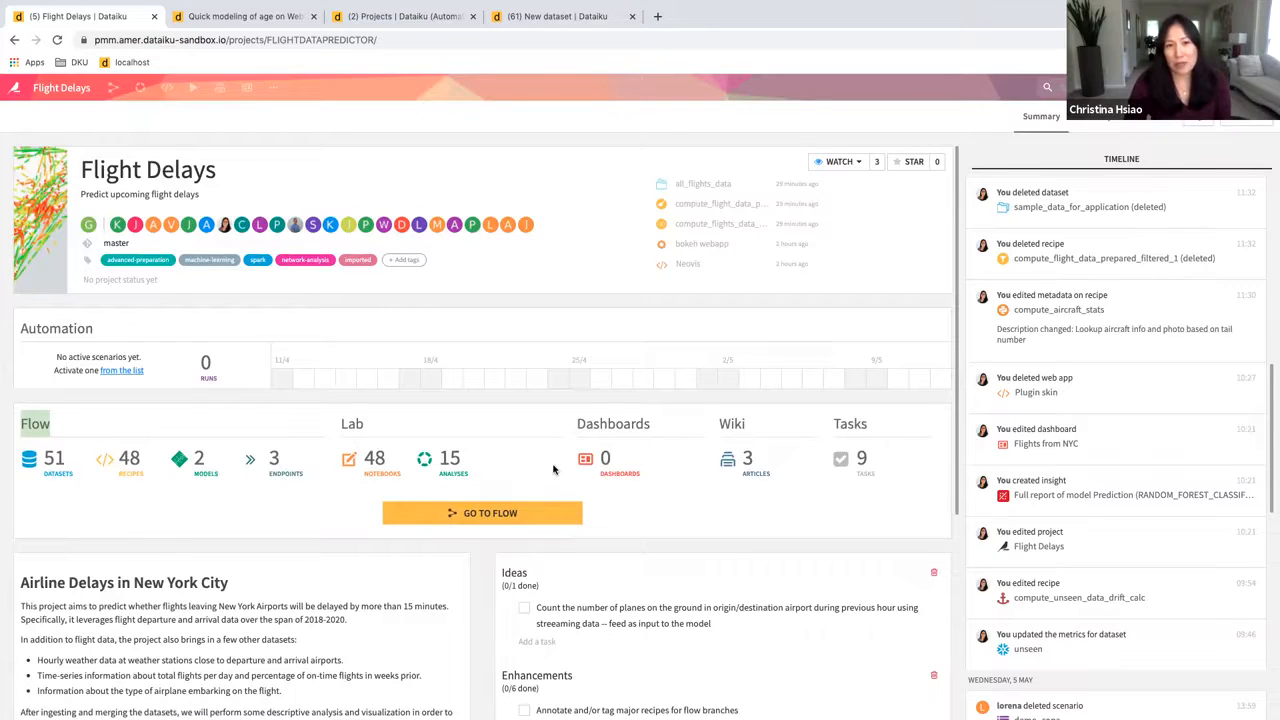
{"action": "left_click", "coordinate": [497, 514]}
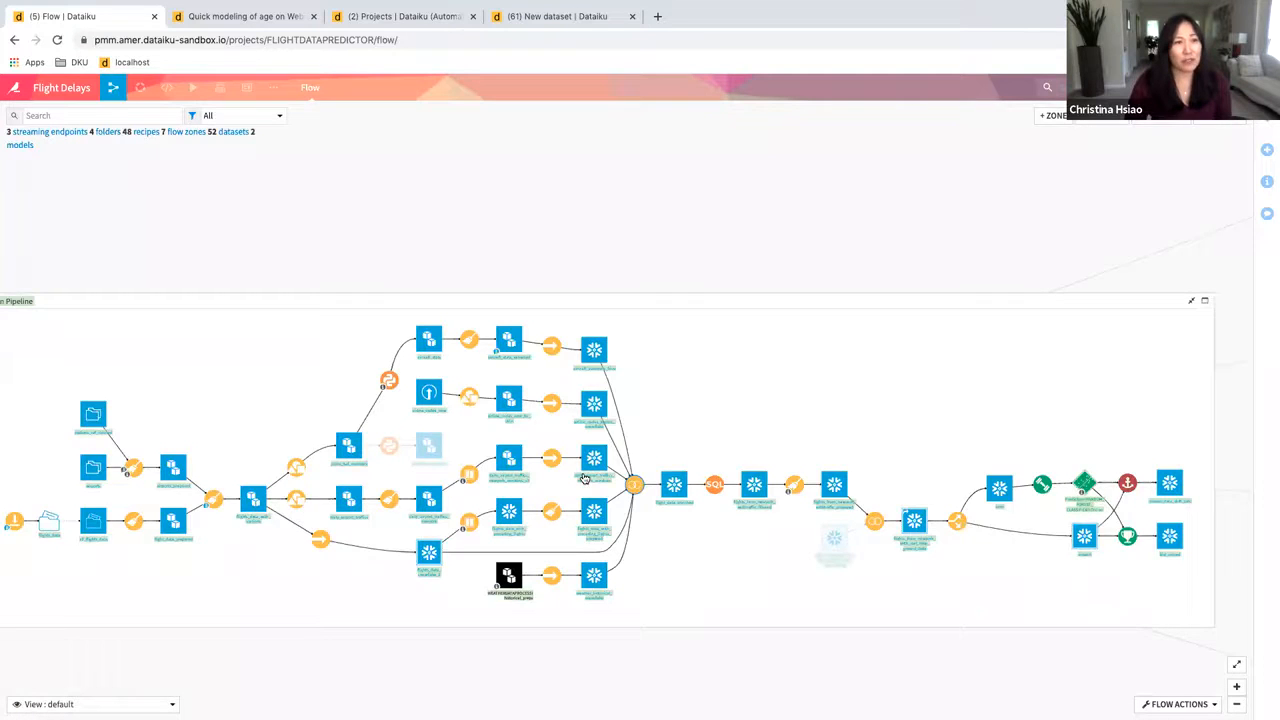
{"action": "scroll", "coordinate": [583, 477], "scroll_direction": "down", "scroll_amount": 3}
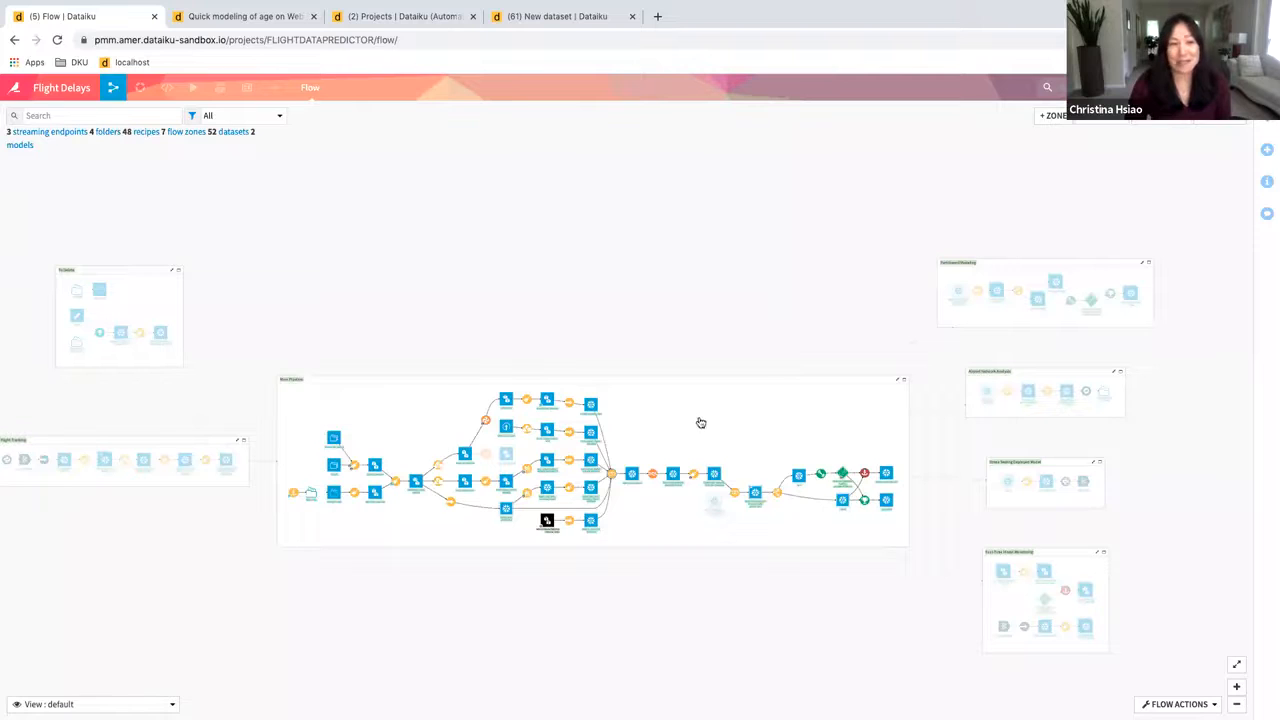
{"action": "double_click", "coordinate": [700, 412]}
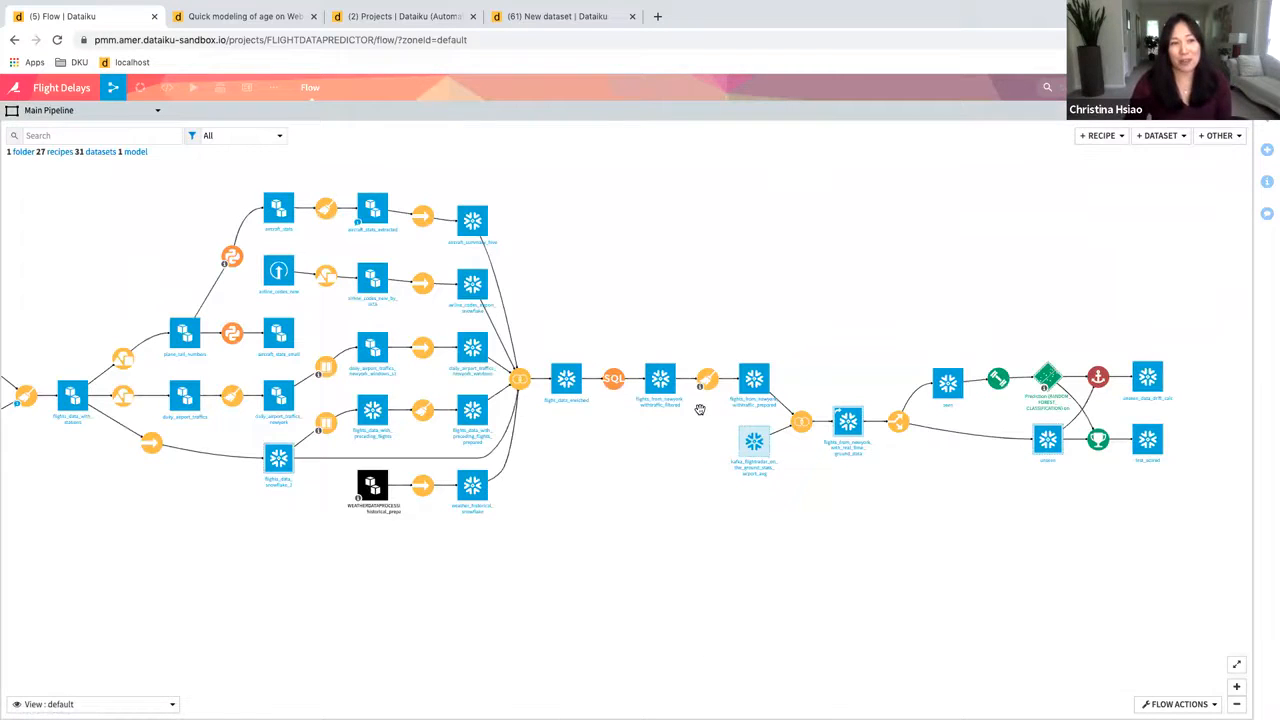
{"action": "left_click_drag", "start_coordinate": [684, 534], "coordinate": [753, 553]}
{"action": "scroll", "coordinate": [734, 539], "scroll_direction": "down", "scroll_amount": 1}
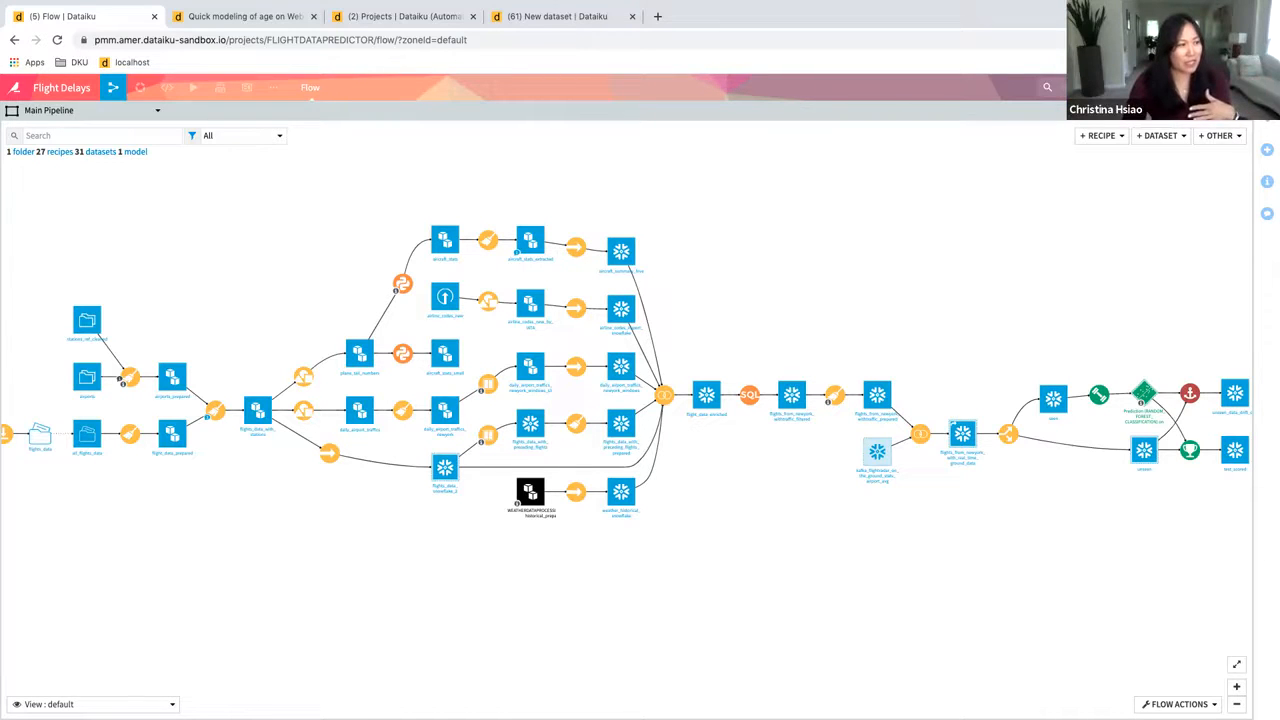
- Colour the flow by tags, highlighting Data Ingestion, Data Preparation, Feature Creation, Modeling and Deployment
{"action": "left_click", "coordinate": [182, 704]}
{"action": "left_click", "coordinate": [106, 364]}
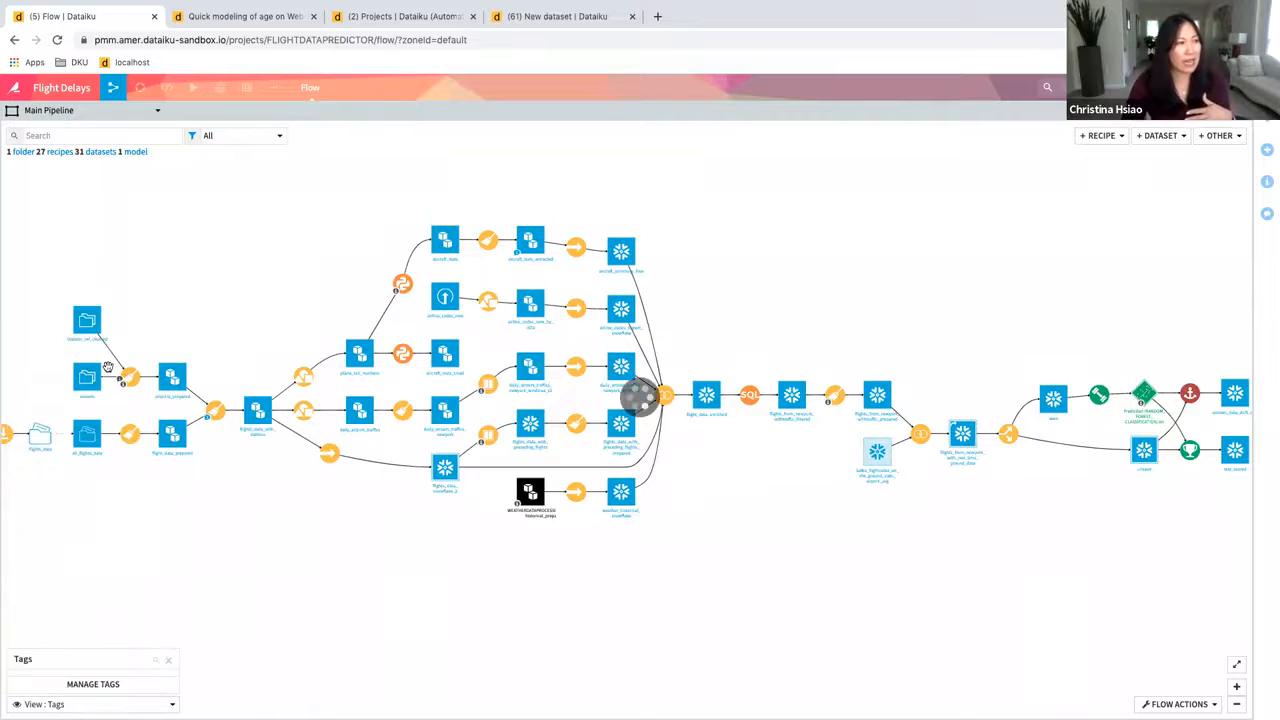
{"action": "left_click", "coordinate": [15, 583]}
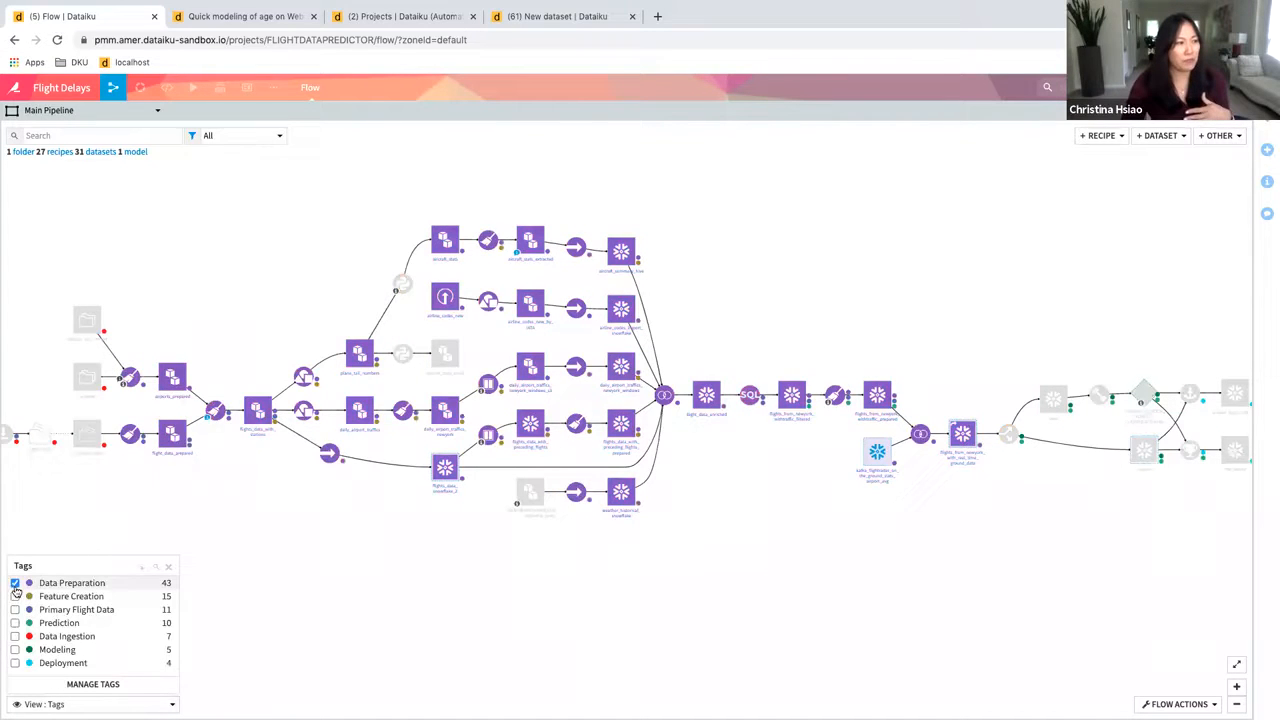
{"action": "left_click", "coordinate": [15, 636]}
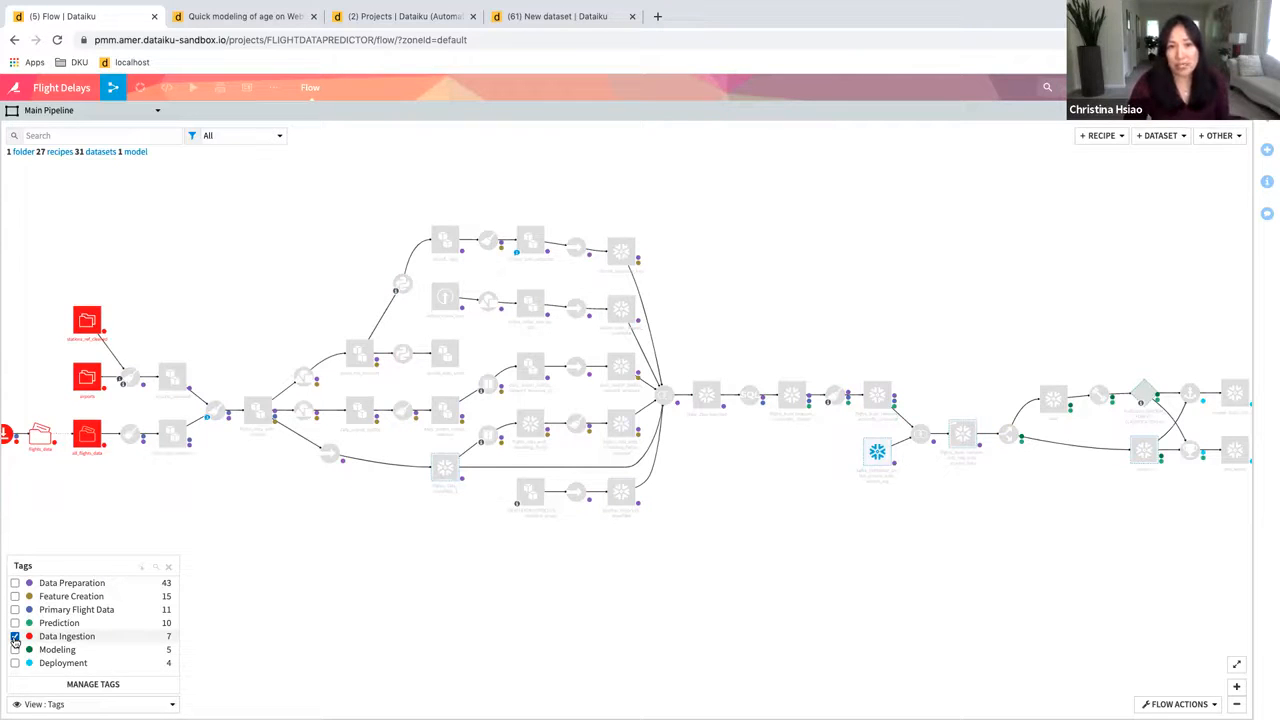
{"action": "left_click", "coordinate": [15, 583]}
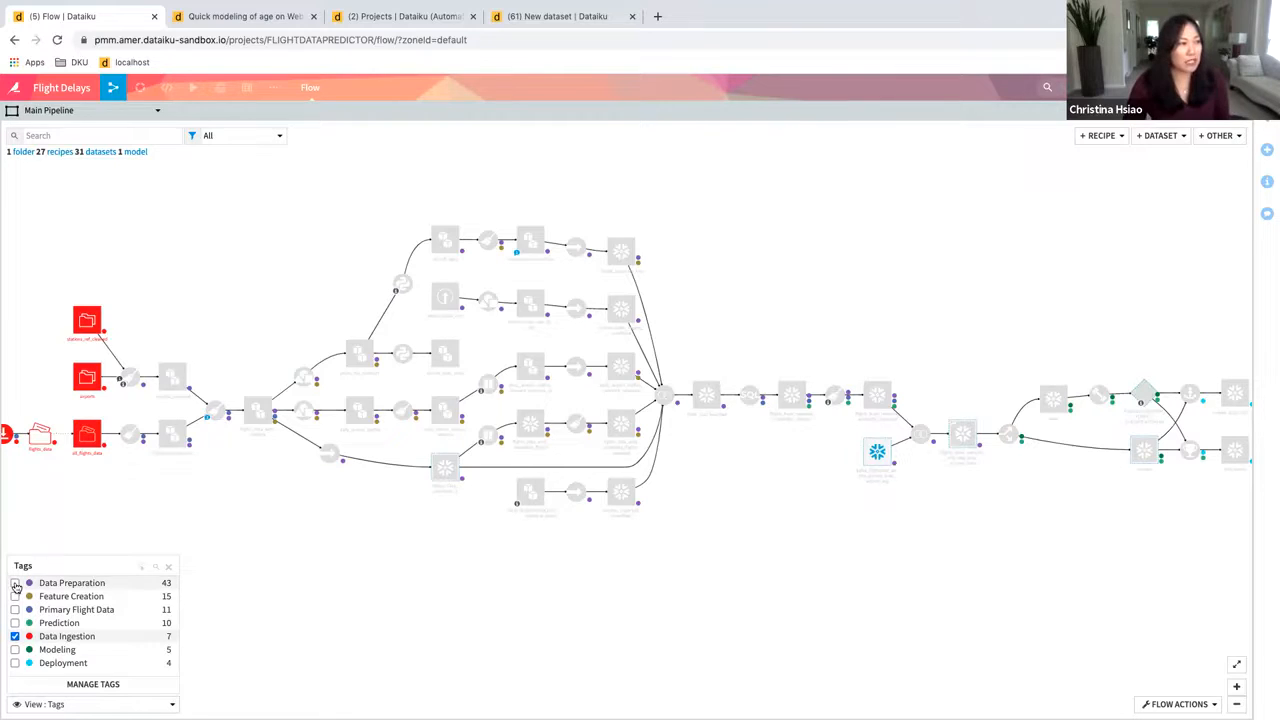
{"action": "left_click", "coordinate": [15, 596]}
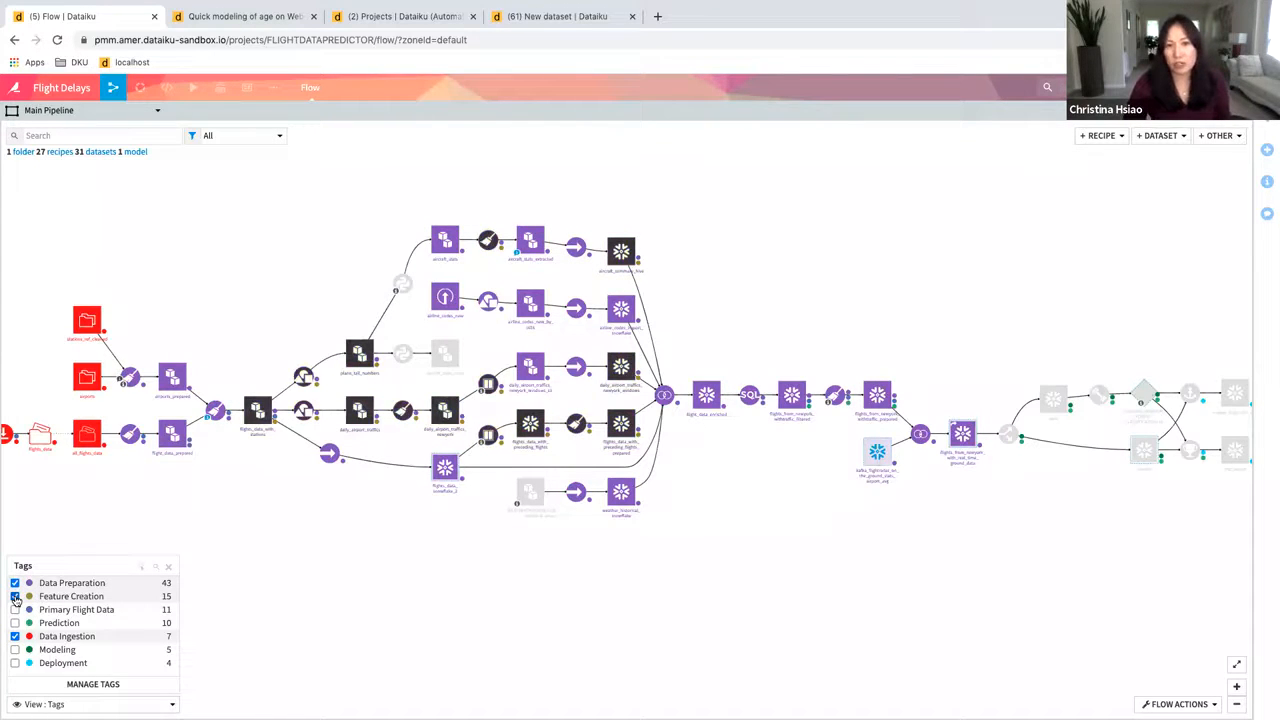
{"action": "left_click", "coordinate": [15, 636]}
{"action": "left_click", "coordinate": [15, 650]}
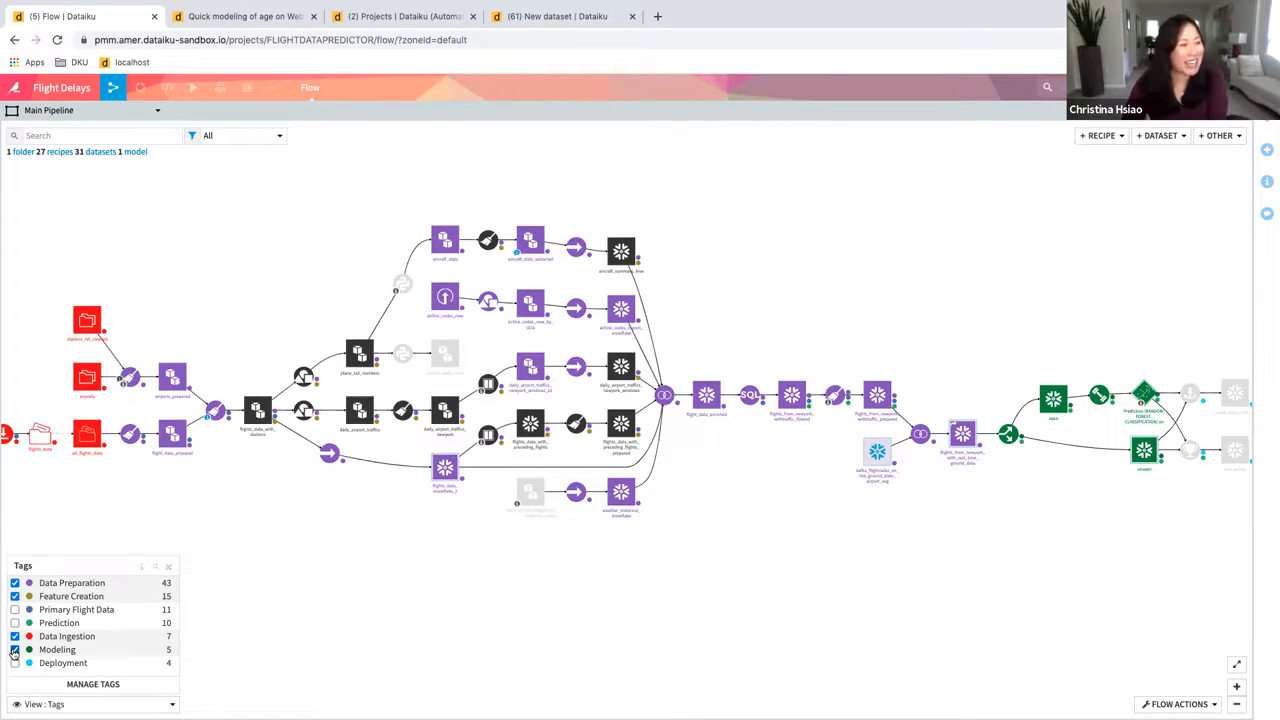
{"action": "left_click", "coordinate": [14, 663]}
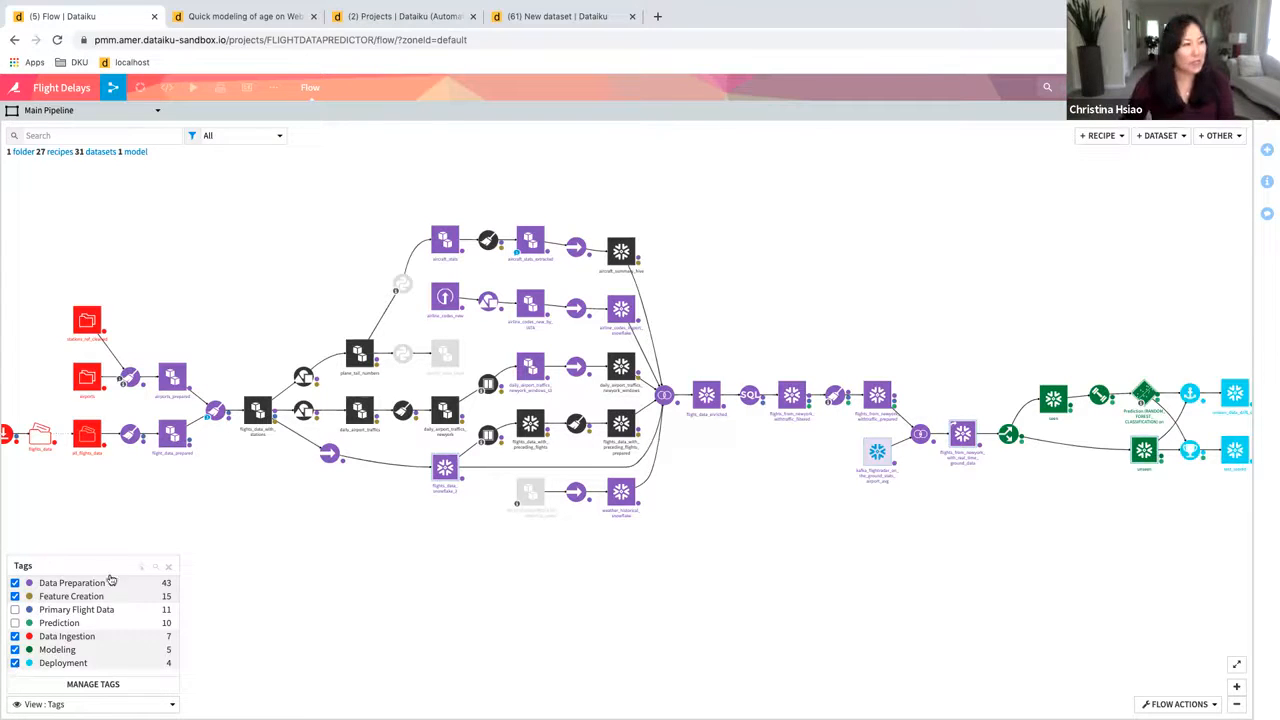
- Restore the default flow view and inspect the details of the compute_flight_data_prepared recipe and flight_data_prepared dataset
{"action": "left_click", "coordinate": [169, 566]}
{"action": "left_click_drag", "start_coordinate": [168, 560], "coordinate": [180, 559]}
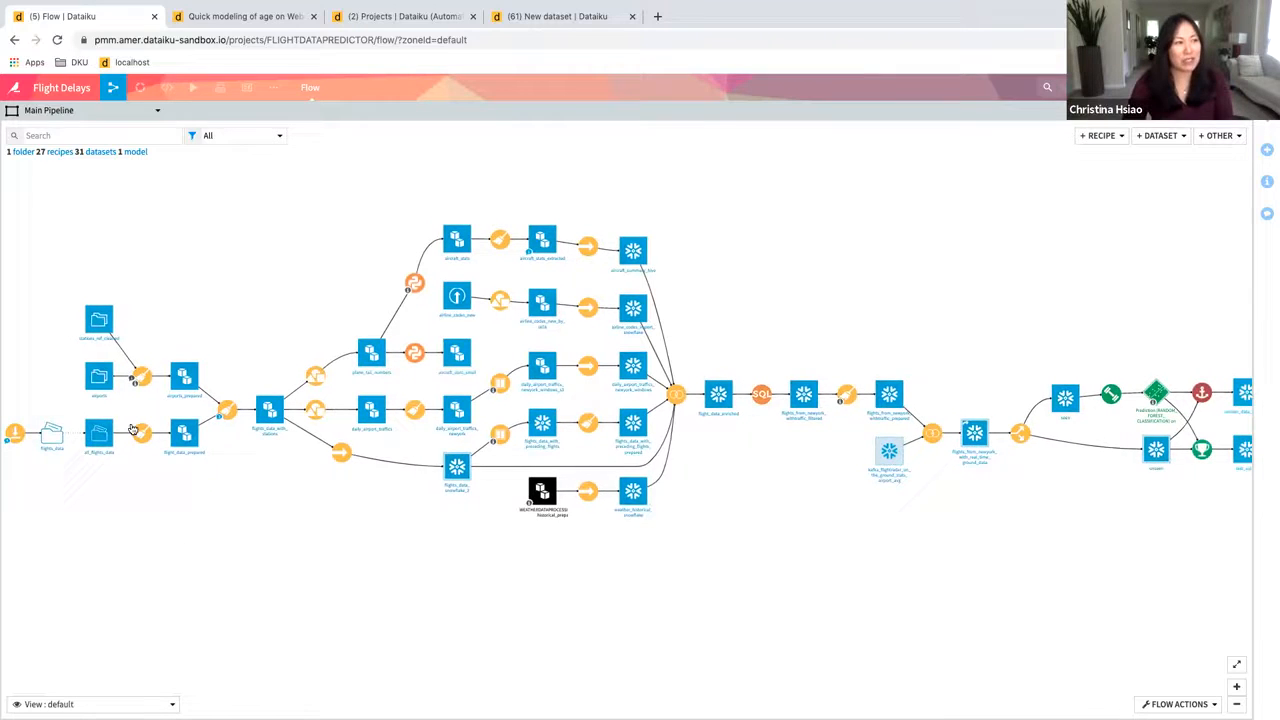
{"action": "mouse_move", "coordinate": [132, 429]}
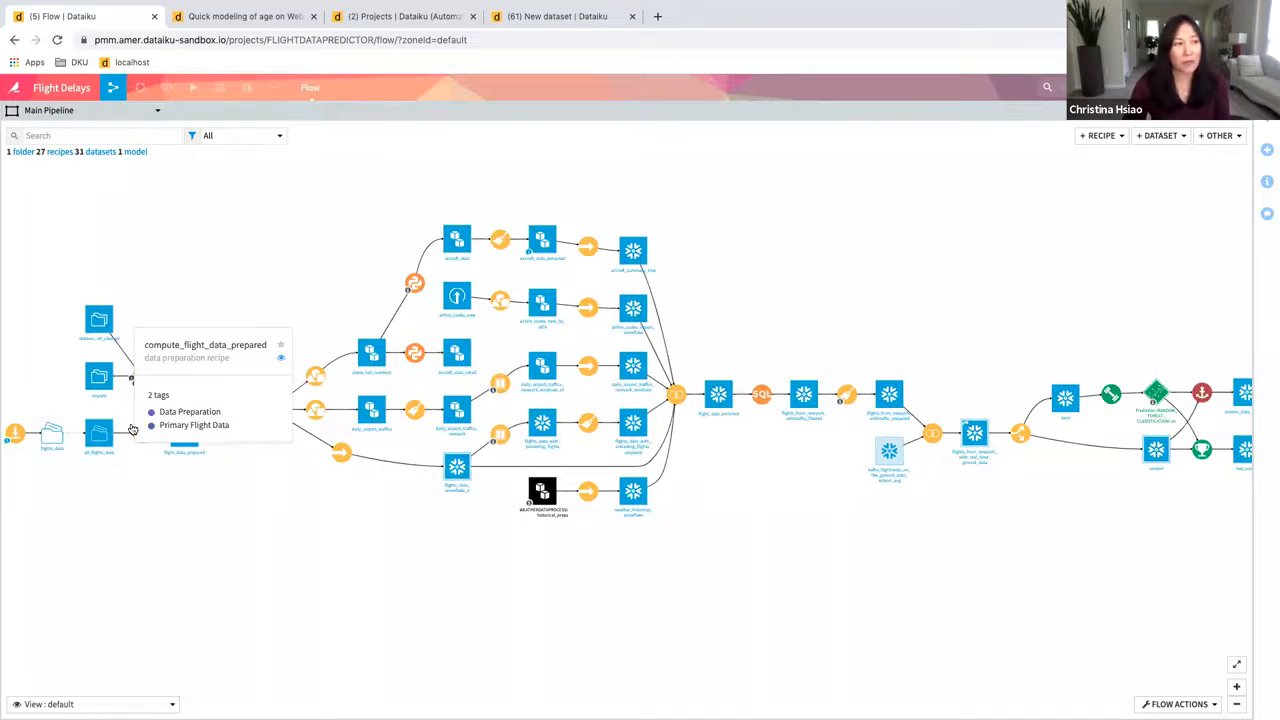
{"action": "mouse_move", "coordinate": [188, 429]}
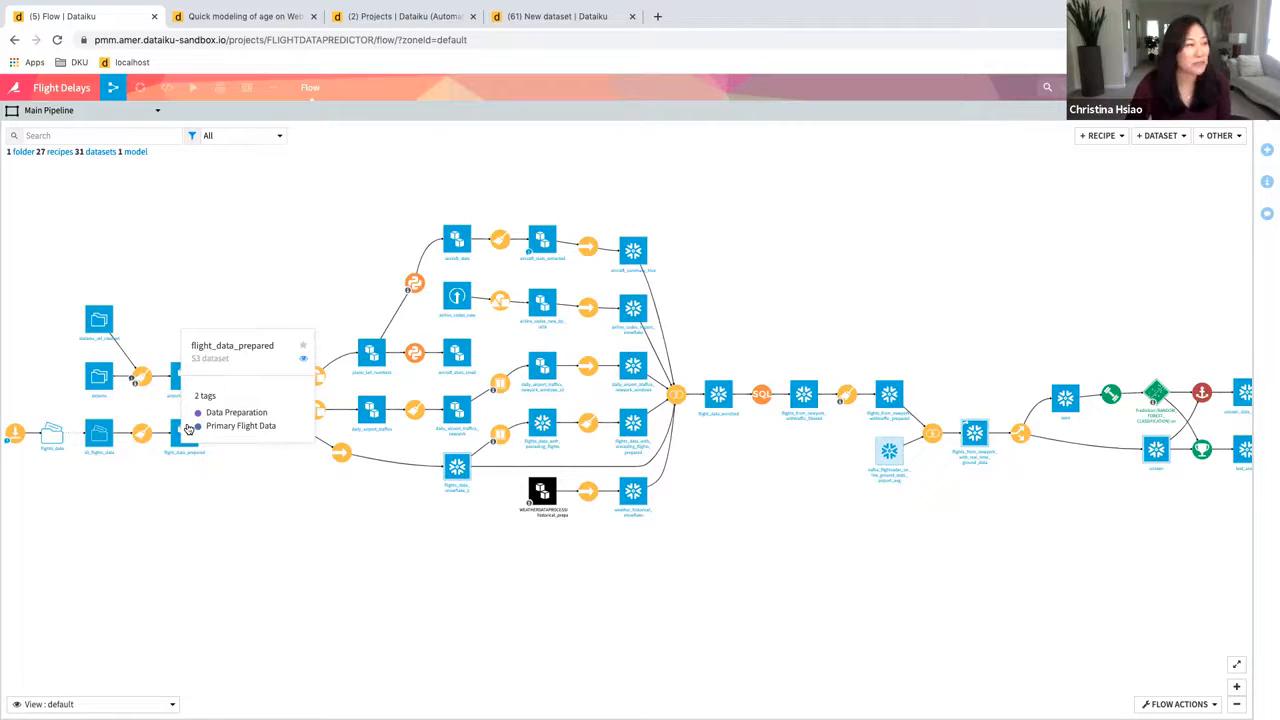
{"action": "left_click_drag", "start_coordinate": [120, 473], "coordinate": [128, 473]}
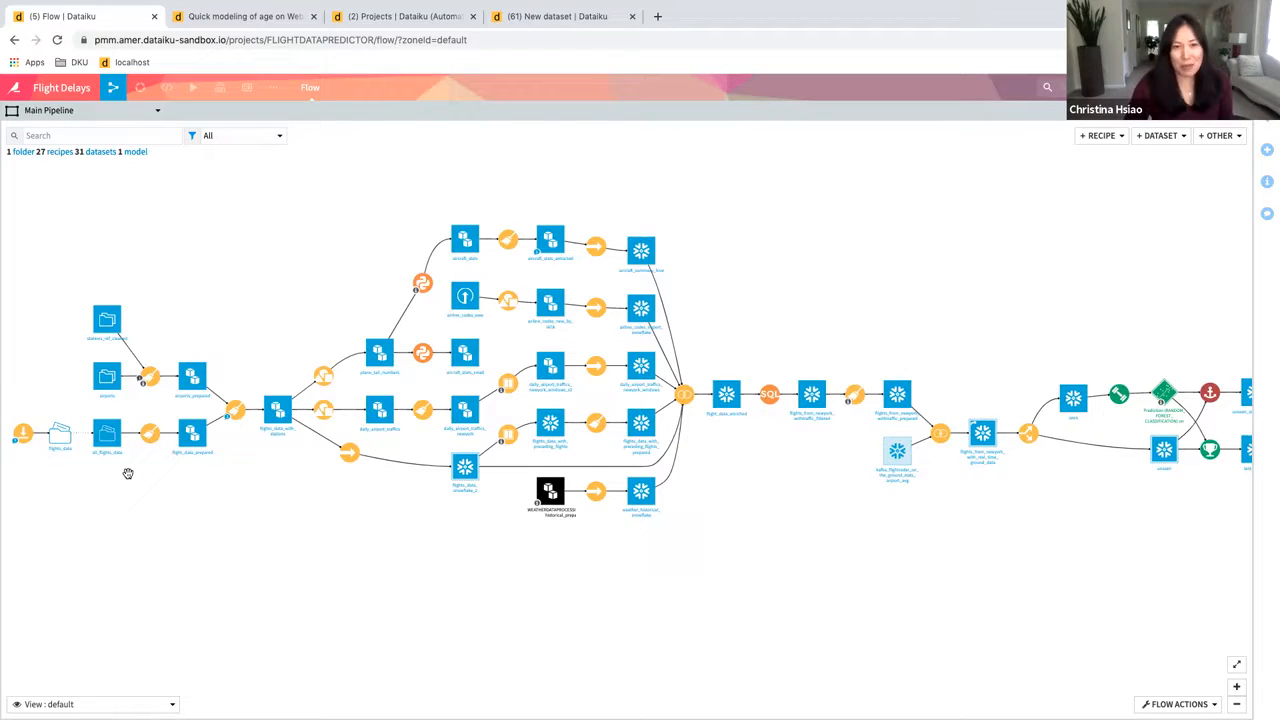
- Browse the new dataset connection types in Flight Delays and compare them with those in the Predictive Maintenance project
{"action": "left_click", "coordinate": [1176, 139]}
{"action": "left_click", "coordinate": [1100, 413]}
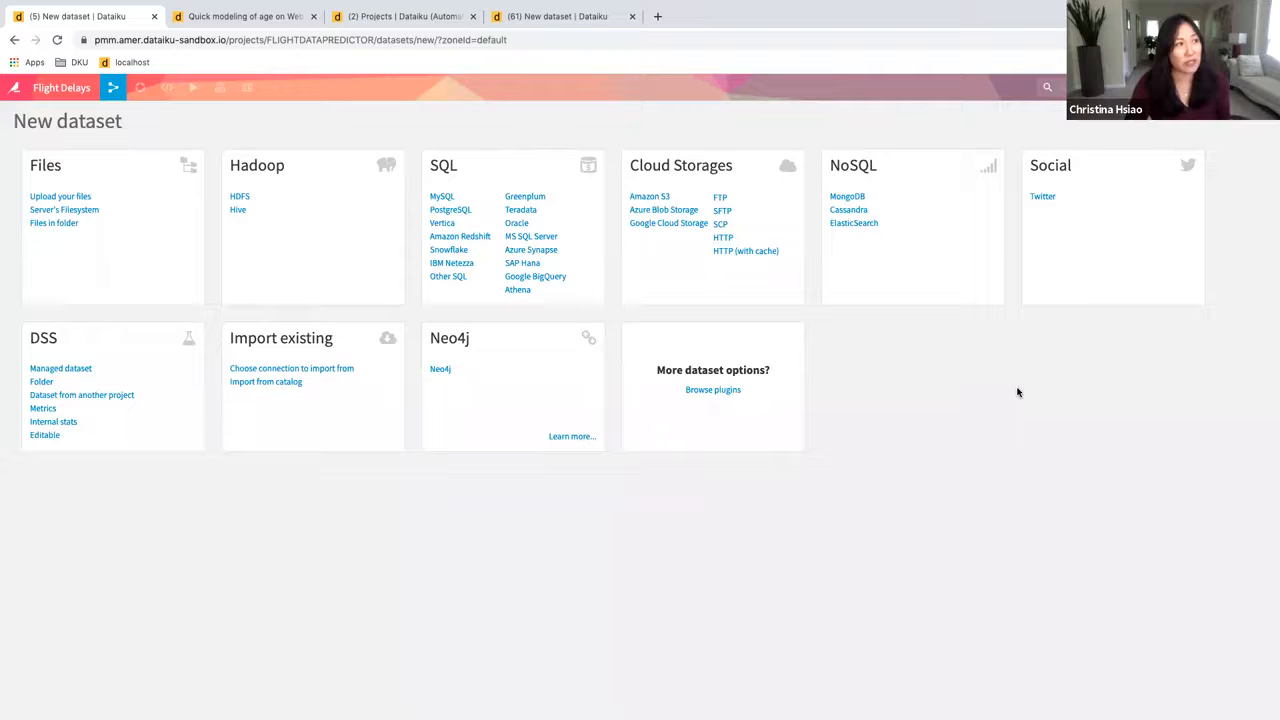
{"action": "left_click", "coordinate": [586, 16]}
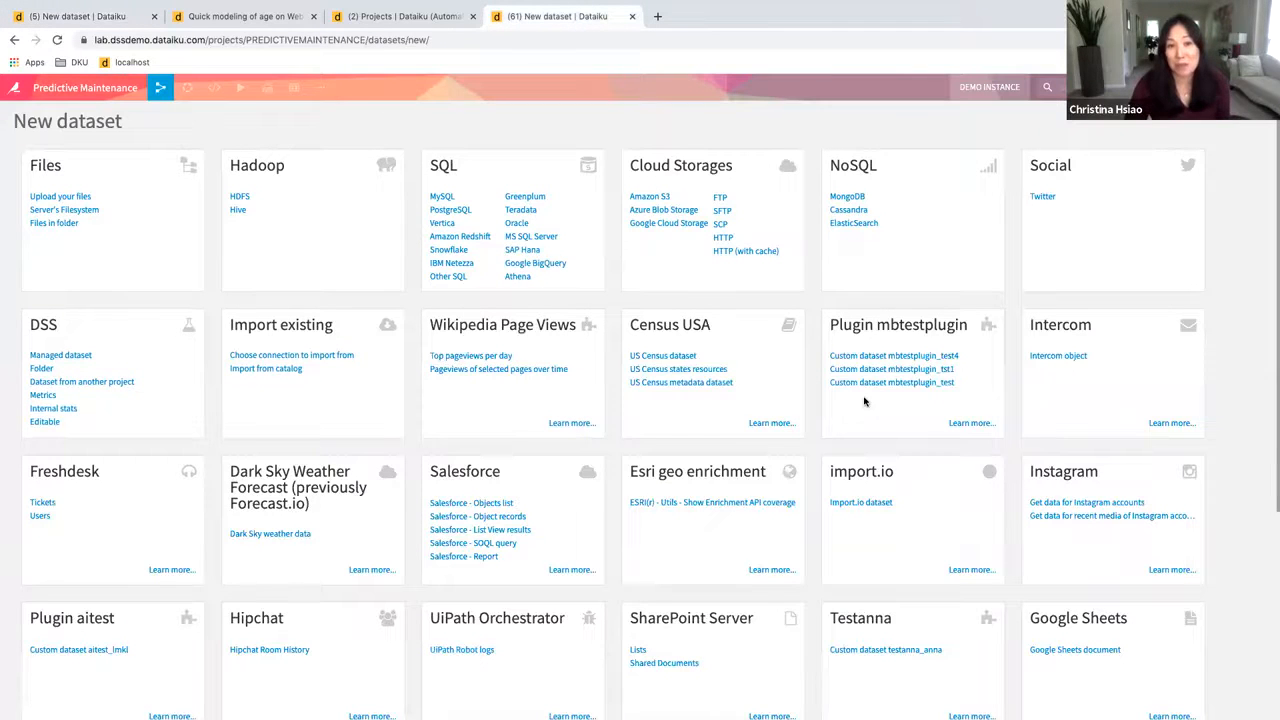
{"action": "left_click", "coordinate": [100, 16]}
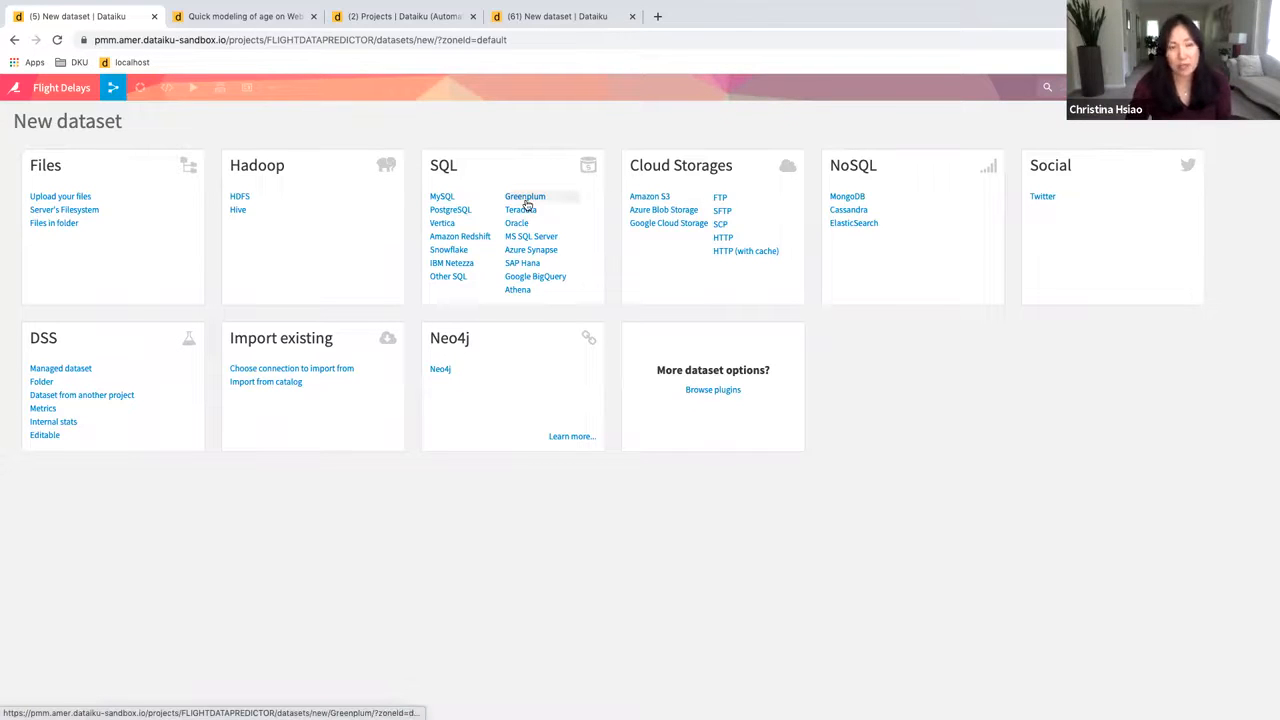
- Open the all_flights_data dataset from the Main Pipeline zone and look through its columns across to the delay fields
{"action": "mouse_move", "coordinate": [113, 88]}
{"action": "left_click", "coordinate": [120, 115]}
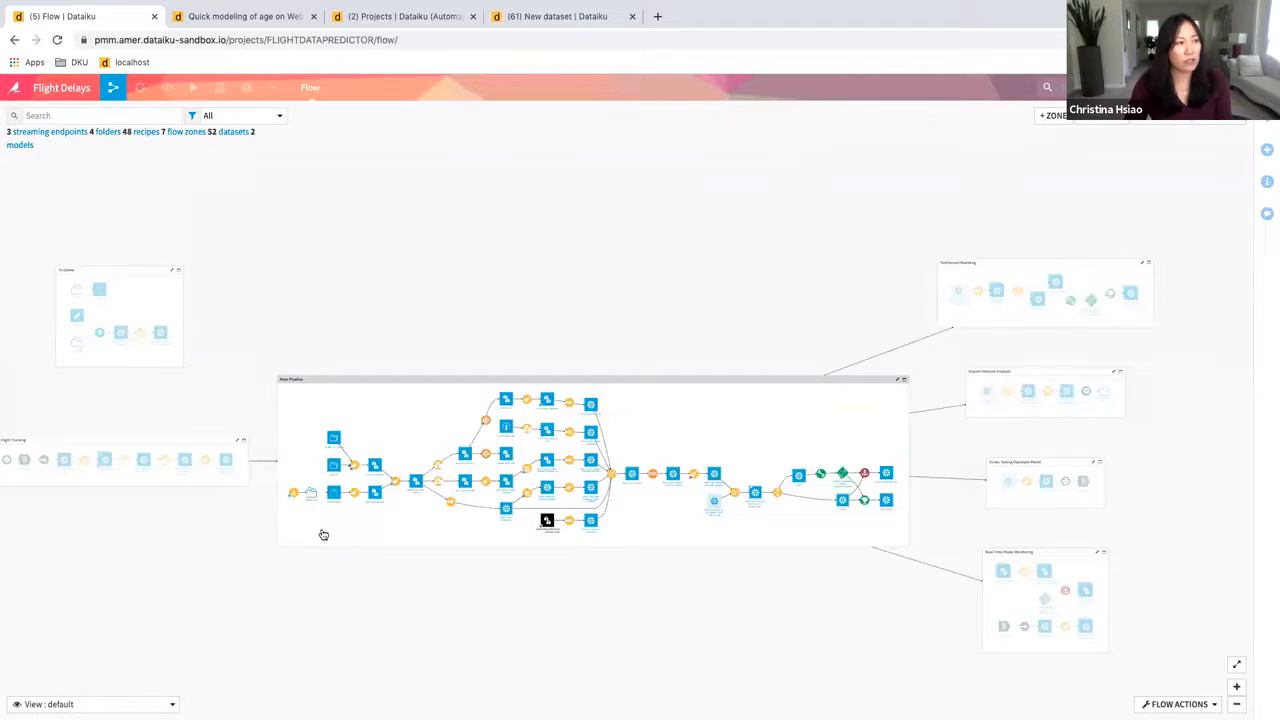
{"action": "double_click", "coordinate": [331, 531]}
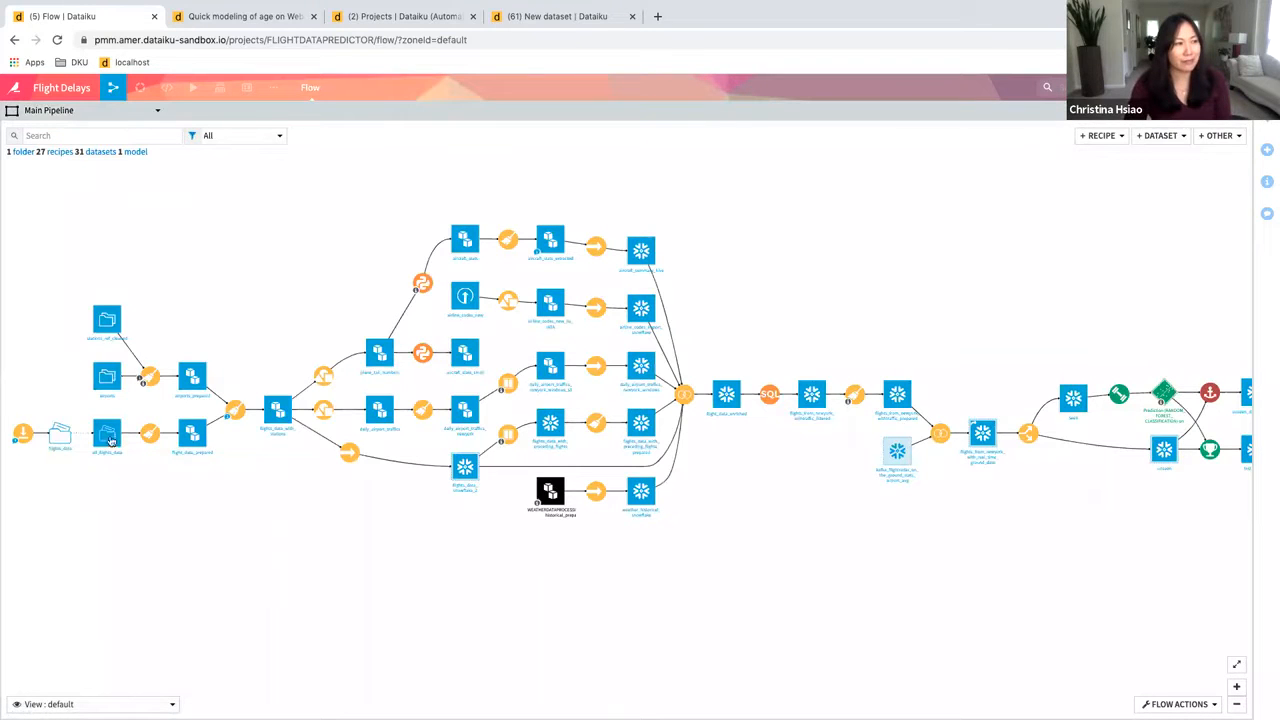
{"action": "double_click", "coordinate": [106, 437]}
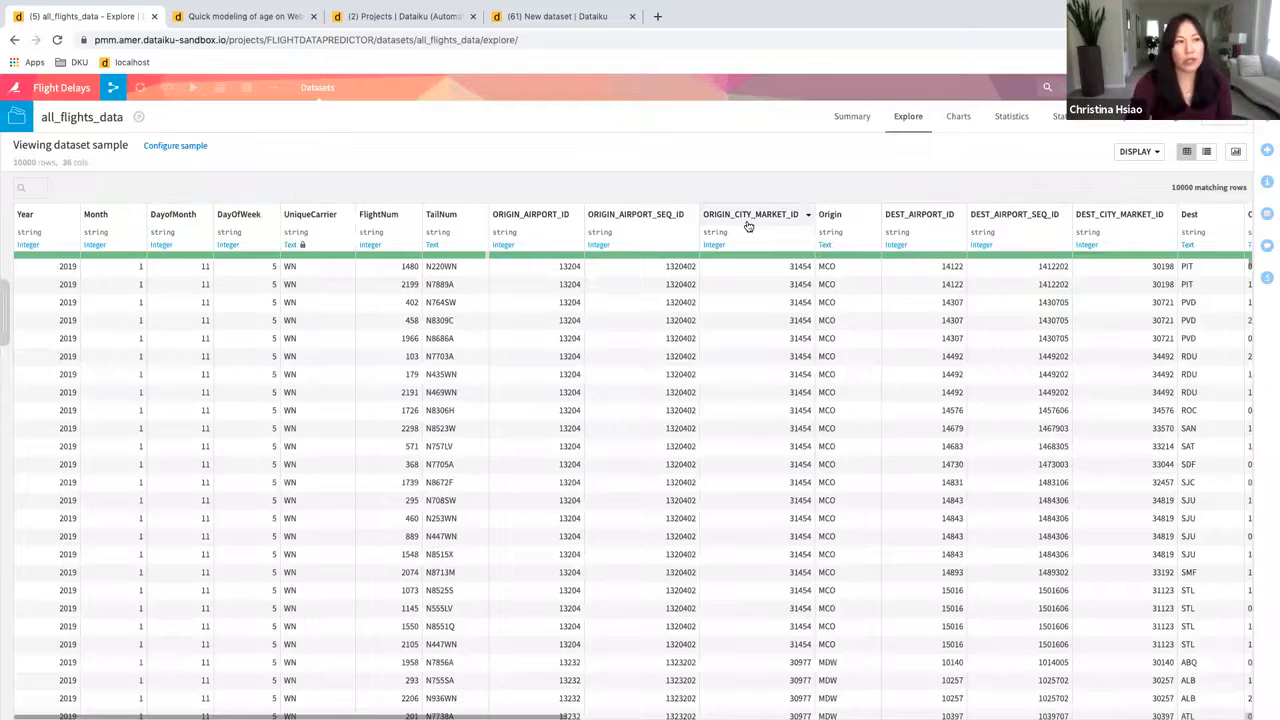
{"action": "scroll", "coordinate": [747, 226], "scroll_direction": "right", "scroll_amount": 6}
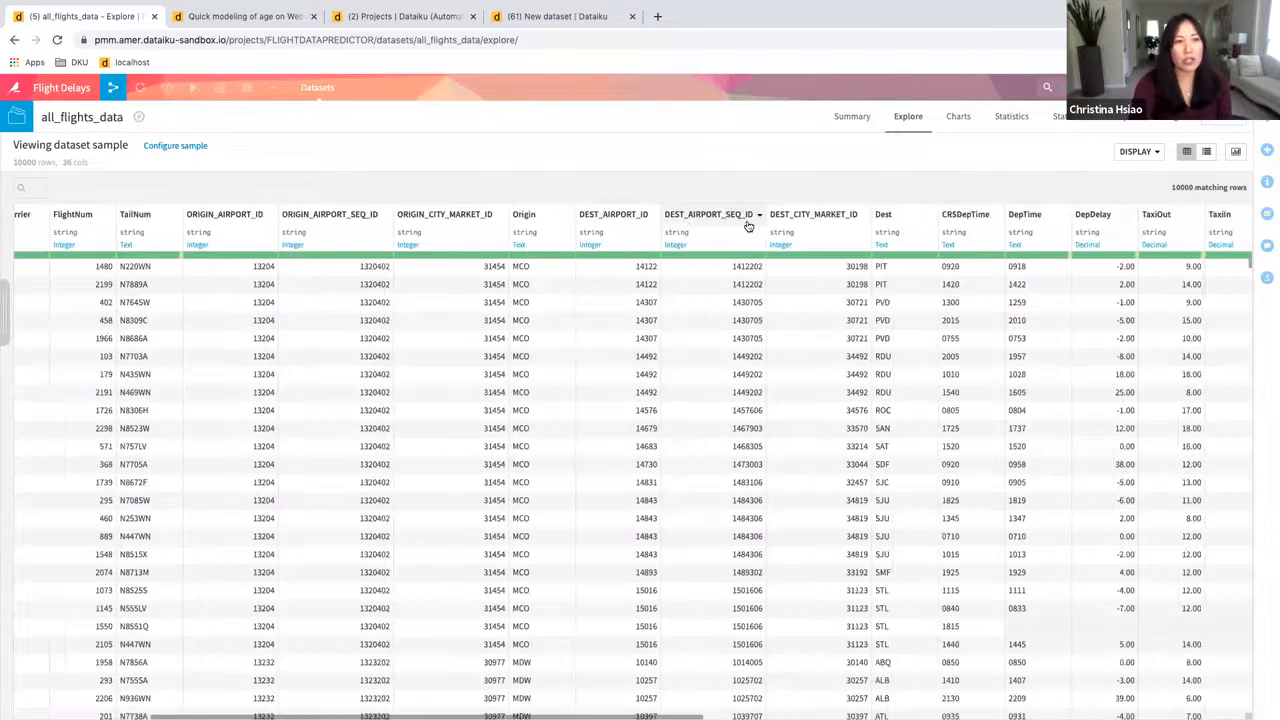
{"action": "scroll", "coordinate": [747, 226], "scroll_direction": "right", "scroll_amount": 13}
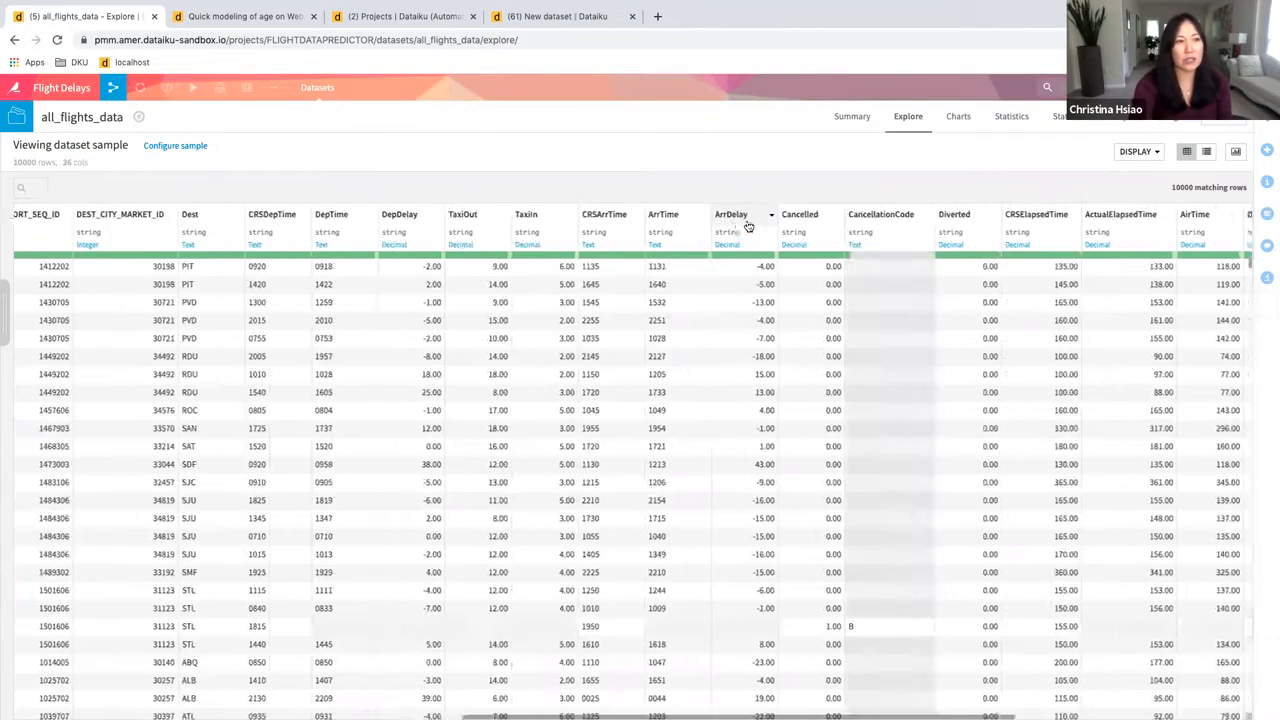
{"action": "scroll", "coordinate": [747, 226], "scroll_direction": "right", "scroll_amount": 8}
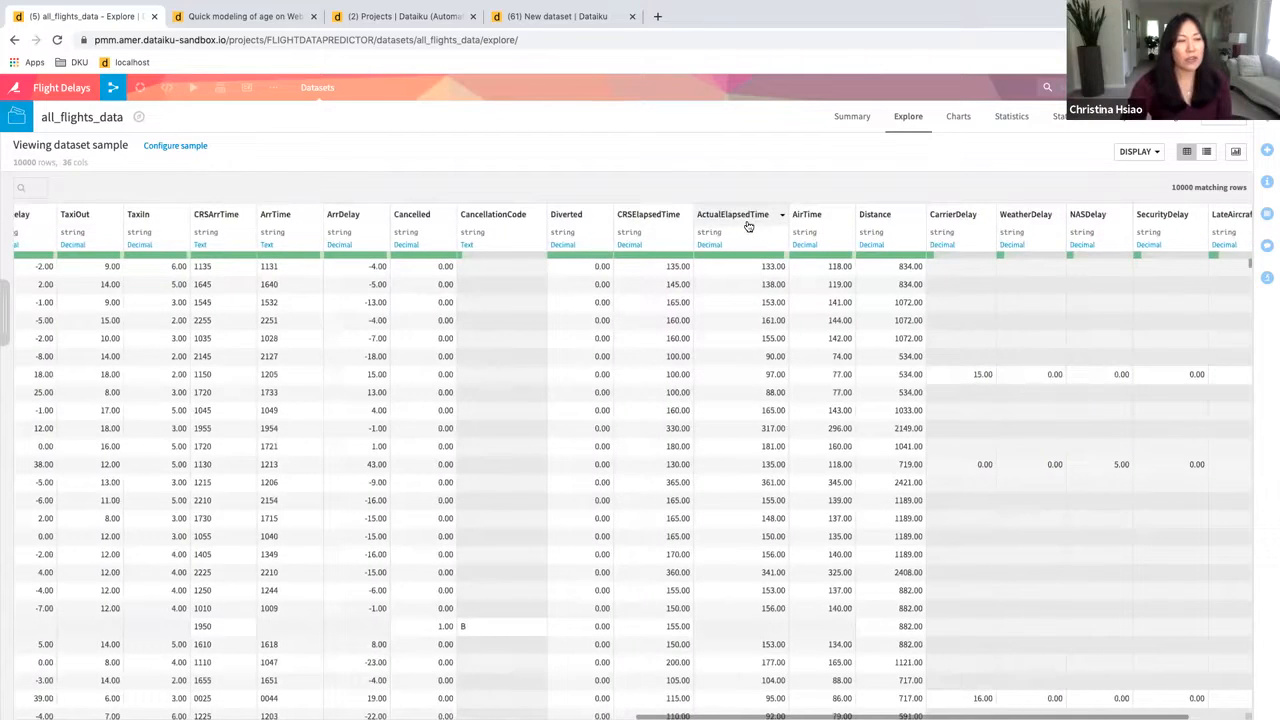
- Analyze the AirTime column's distribution and statistics on the sample, and close the analysis
{"action": "left_click", "coordinate": [848, 216]}
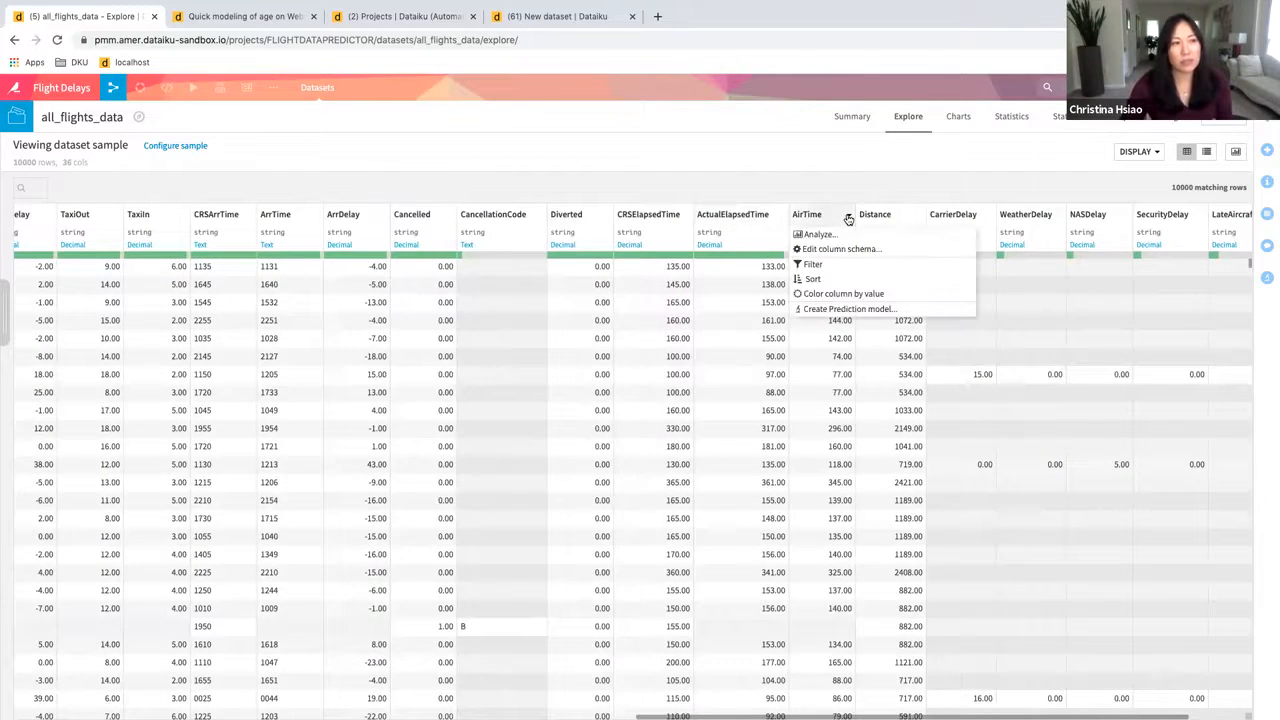
{"action": "left_click", "coordinate": [839, 236]}
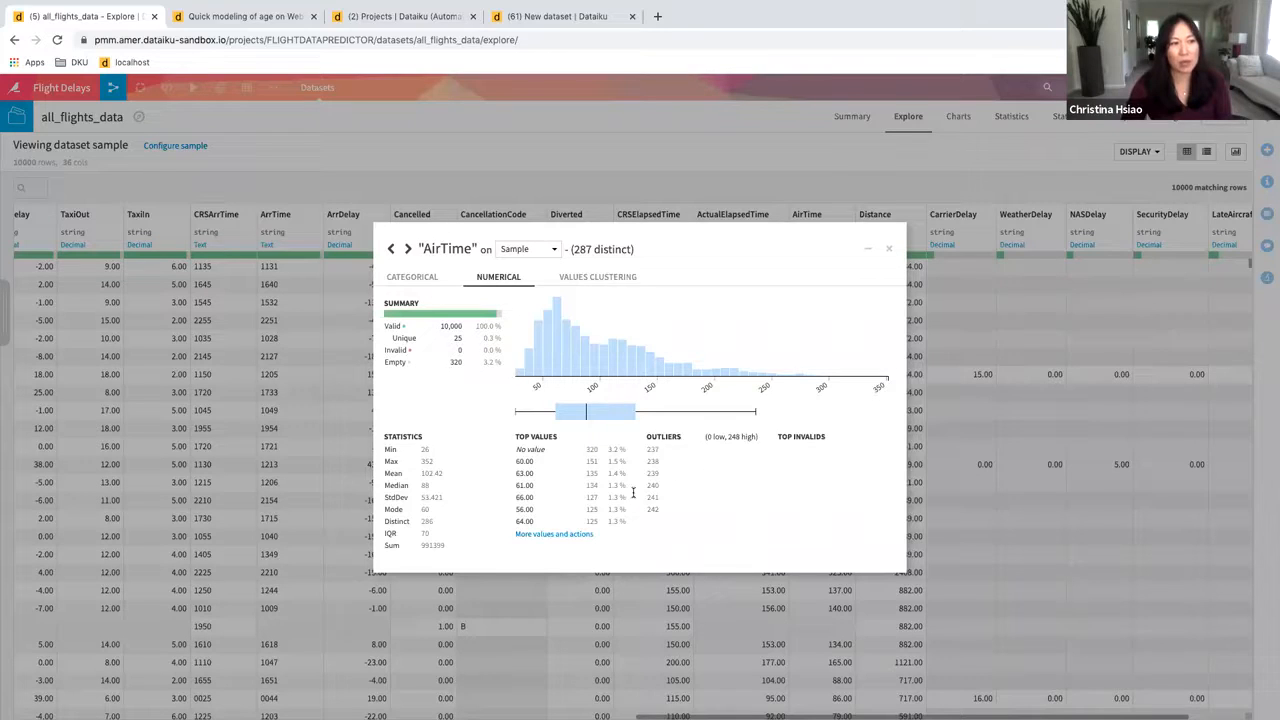
{"action": "left_click", "coordinate": [888, 248]}
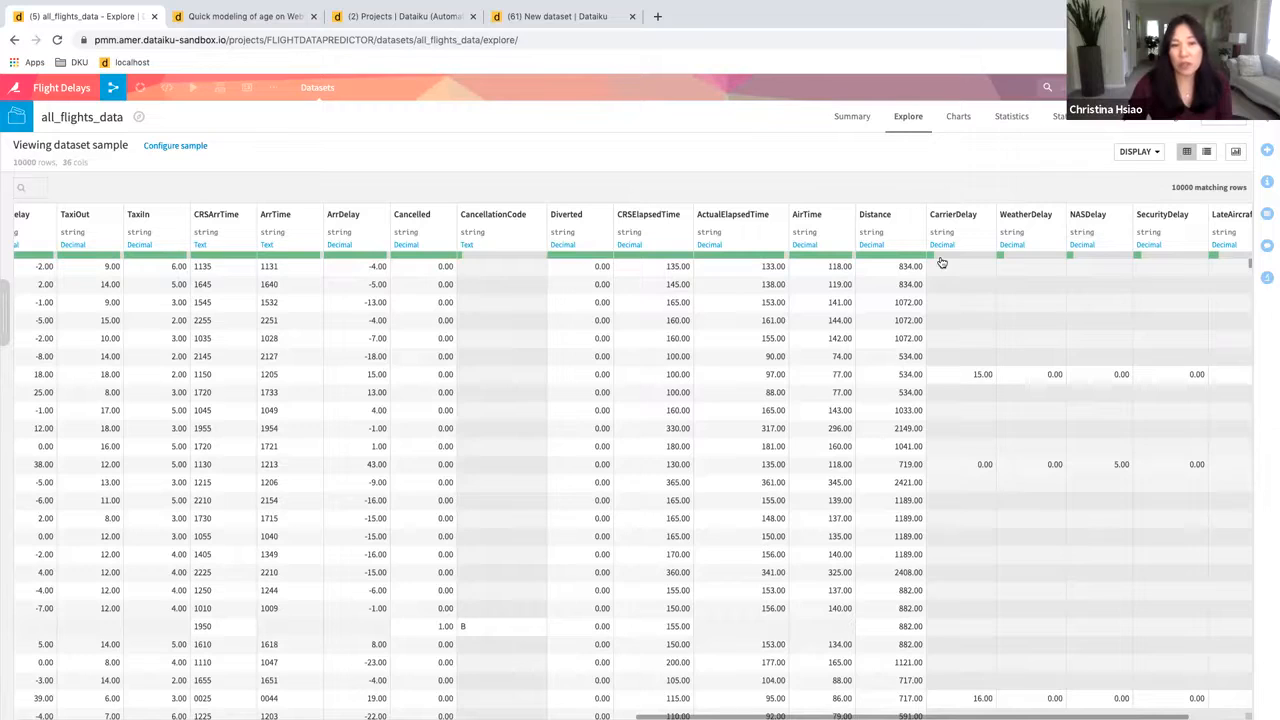
{"action": "mouse_move", "coordinate": [941, 262]}
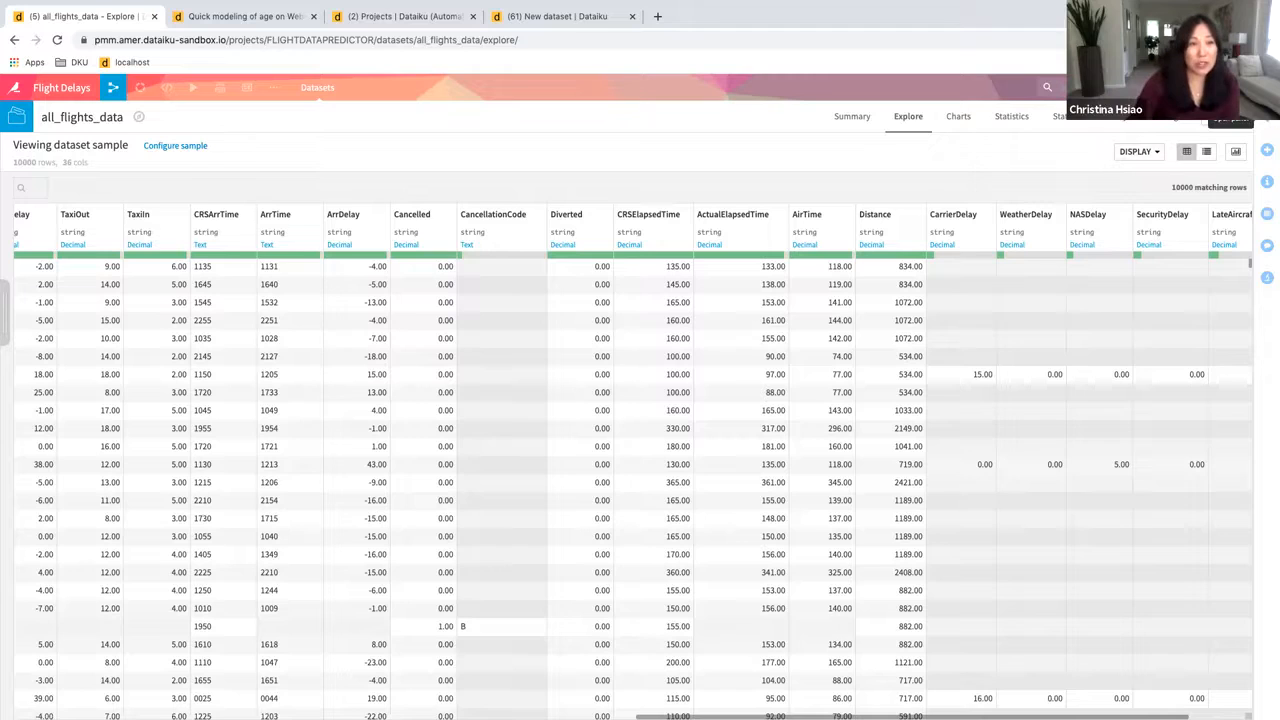
- Show the recipes available for all_flights_data, locate the dataset in the flow and open its compute_flight_data_prepared recipe
{"action": "left_click", "coordinate": [1224, 117]}
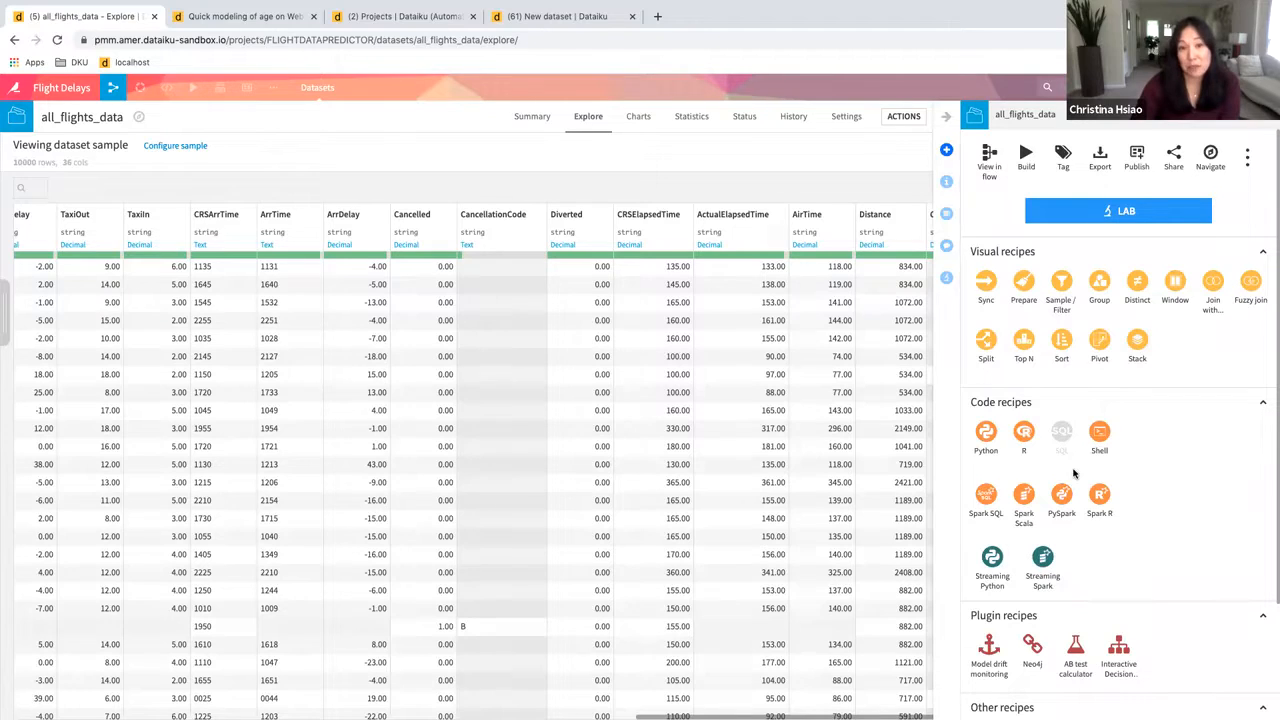
{"action": "left_click", "coordinate": [988, 156]}
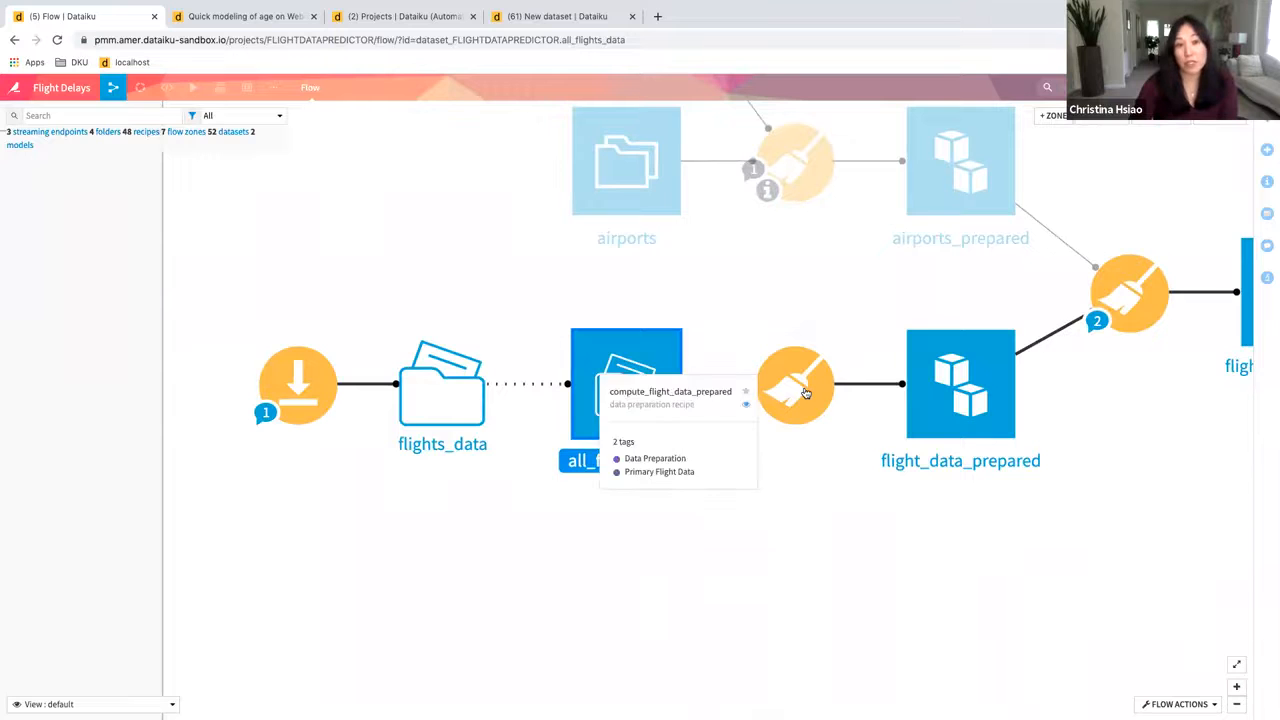
{"action": "double_click", "coordinate": [805, 392]}
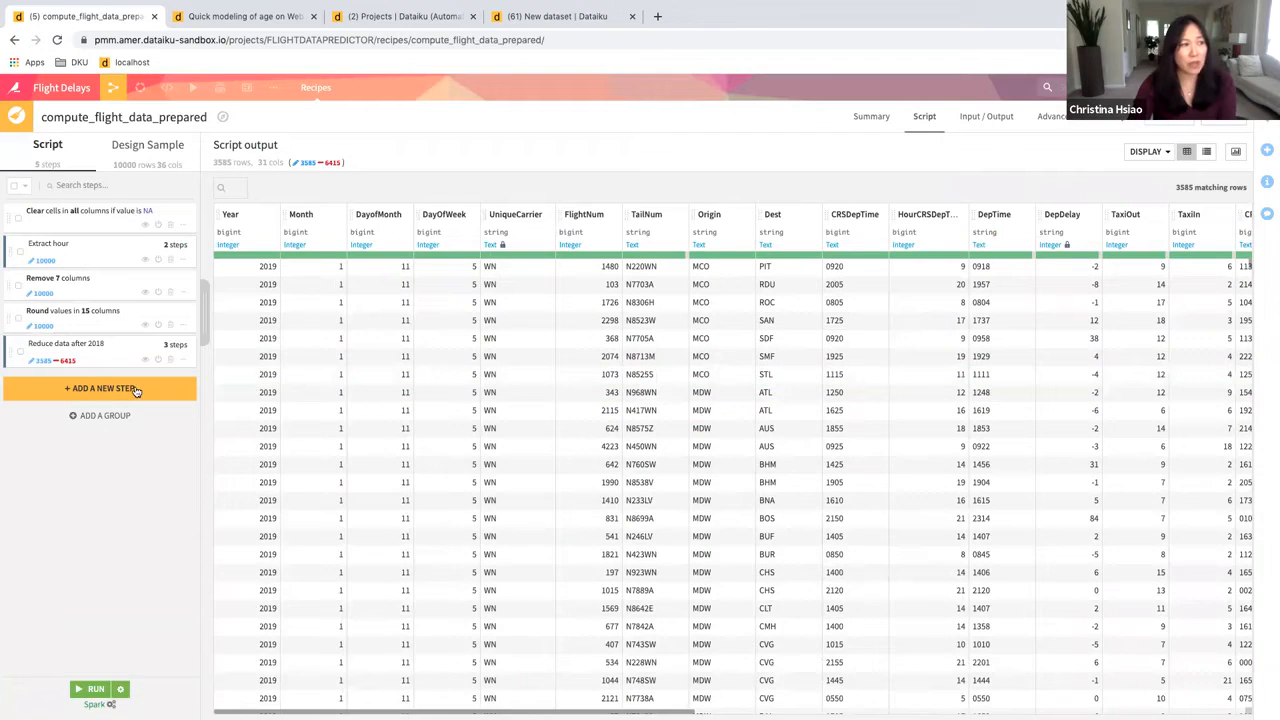
- Open the processors library for a new preparation step and filter it to the Reshaping category
{"action": "left_click", "coordinate": [137, 391]}
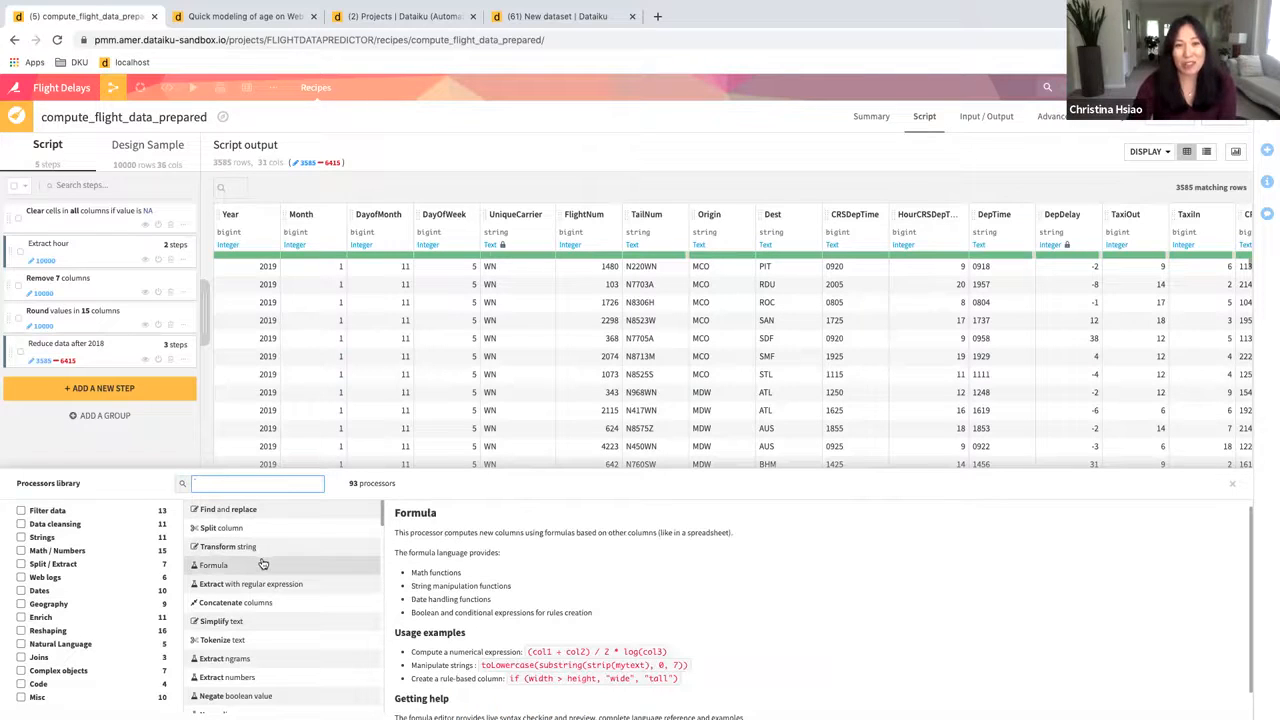
{"action": "left_click", "coordinate": [110, 590]}
{"action": "left_click", "coordinate": [50, 631]}
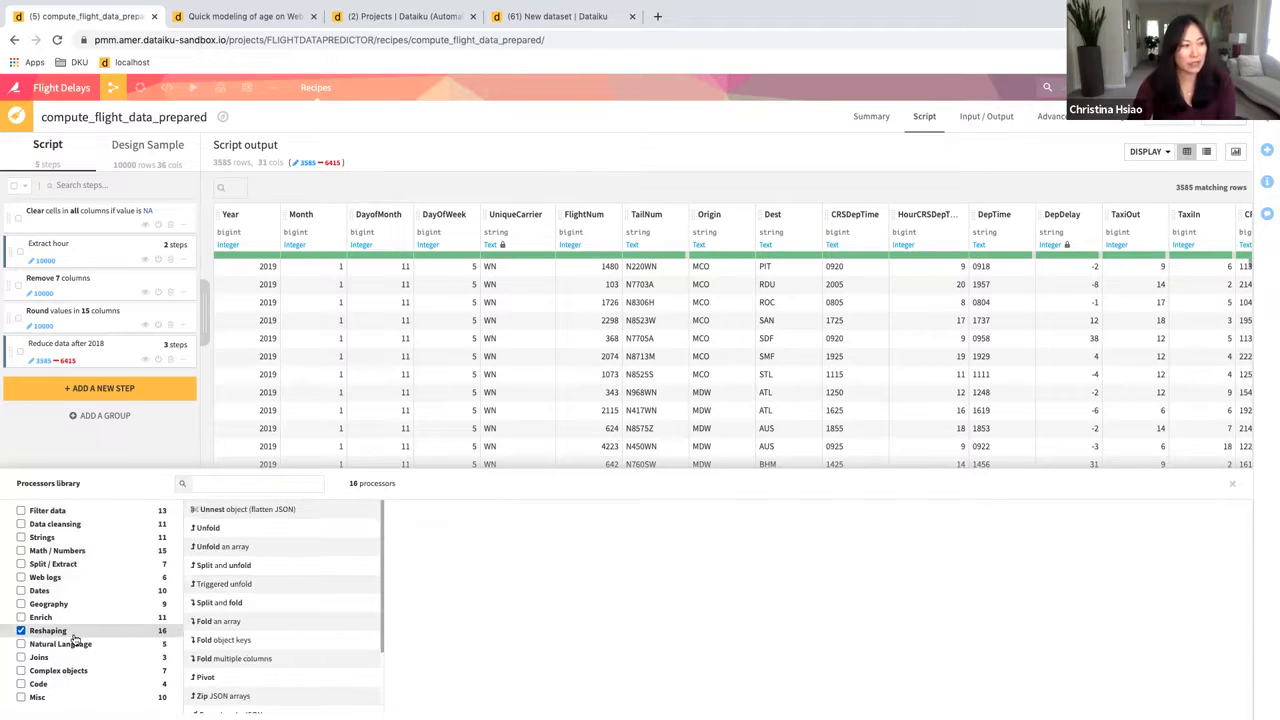
- Browse the Natural Language and Complex objects categories of the processors library, and close the library
{"action": "left_click", "coordinate": [79, 644]}
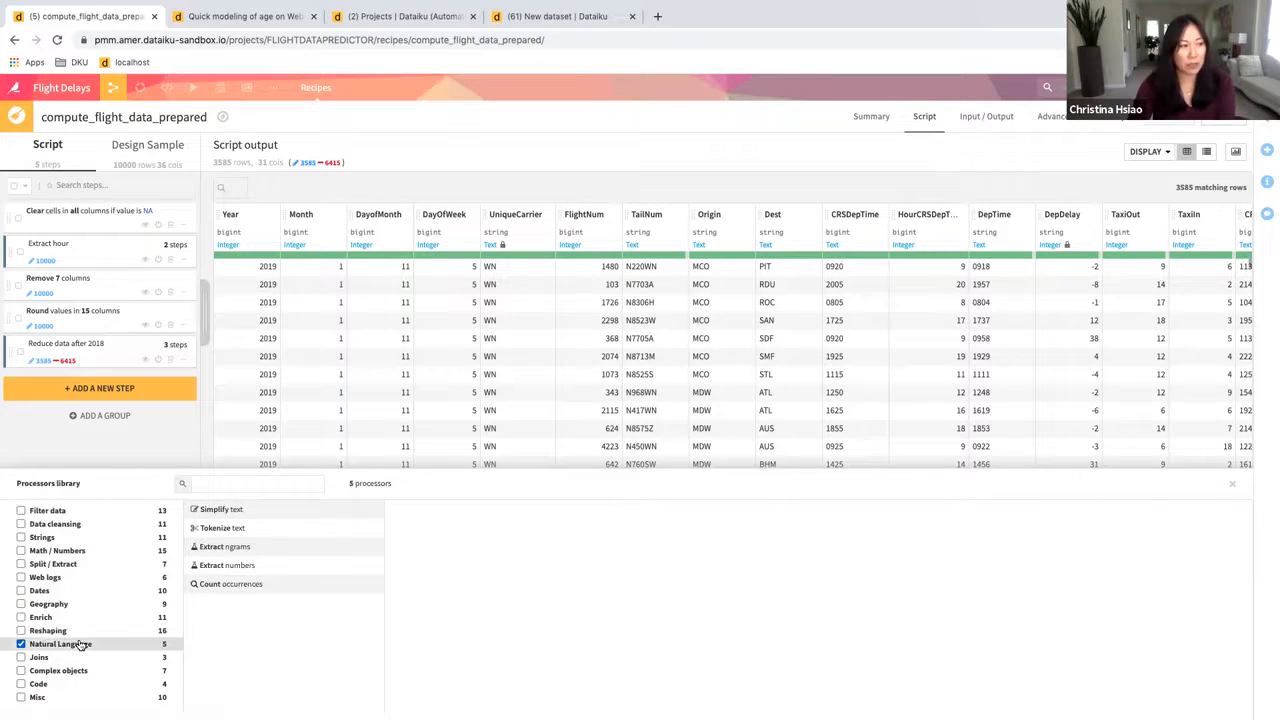
{"action": "left_click", "coordinate": [75, 670]}
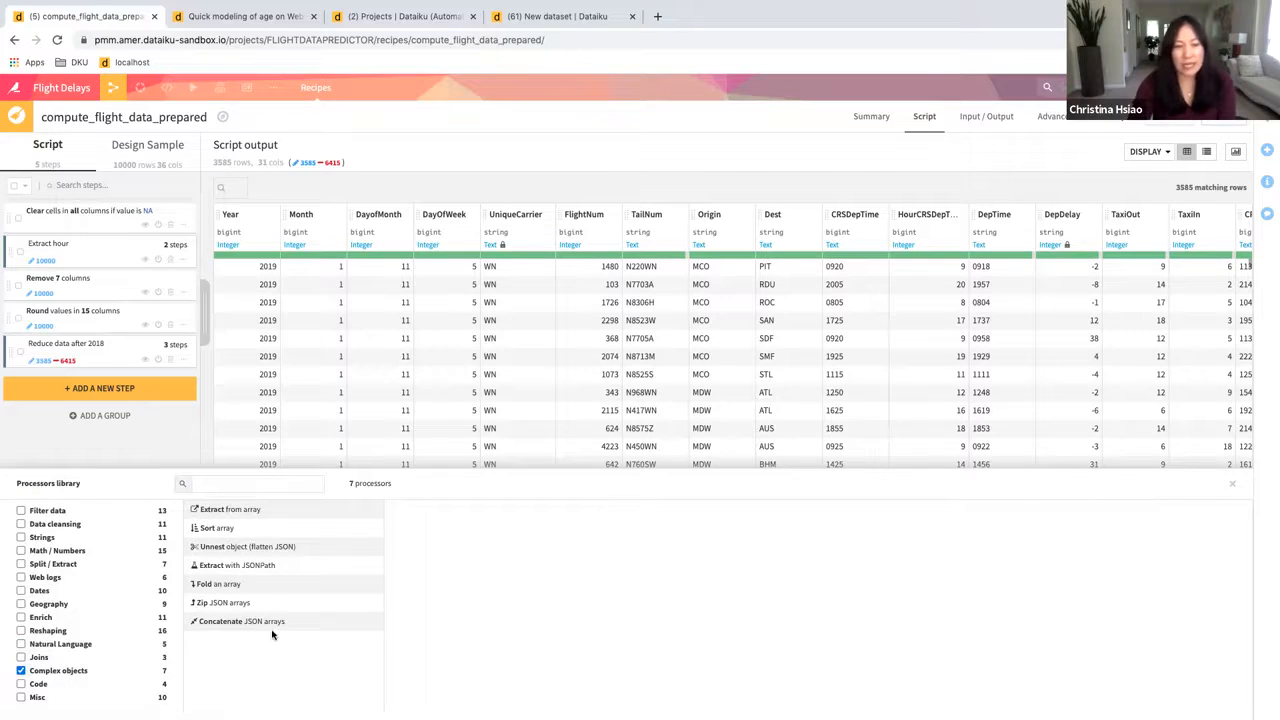
{"action": "left_click", "coordinate": [1233, 485]}
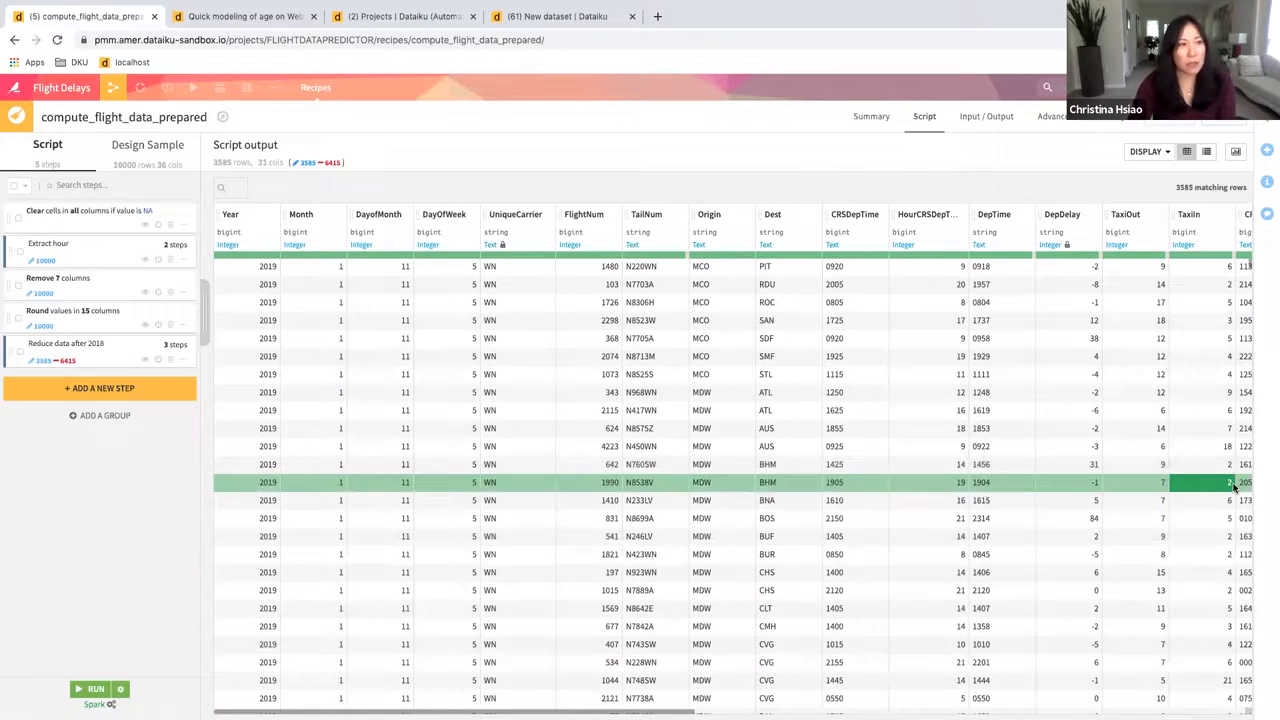
- Expand the Extract hour group to review its two formula steps, and collapse it again
{"action": "left_click", "coordinate": [112, 250]}
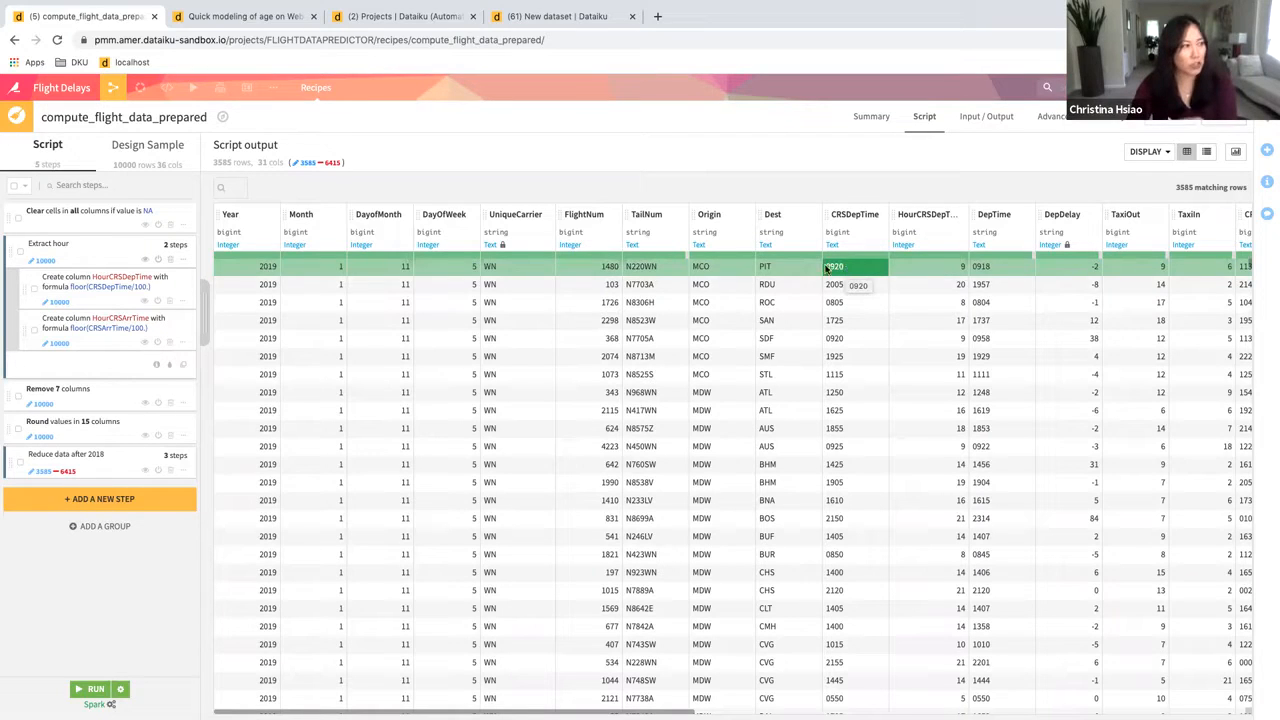
{"action": "left_click", "coordinate": [93, 258]}
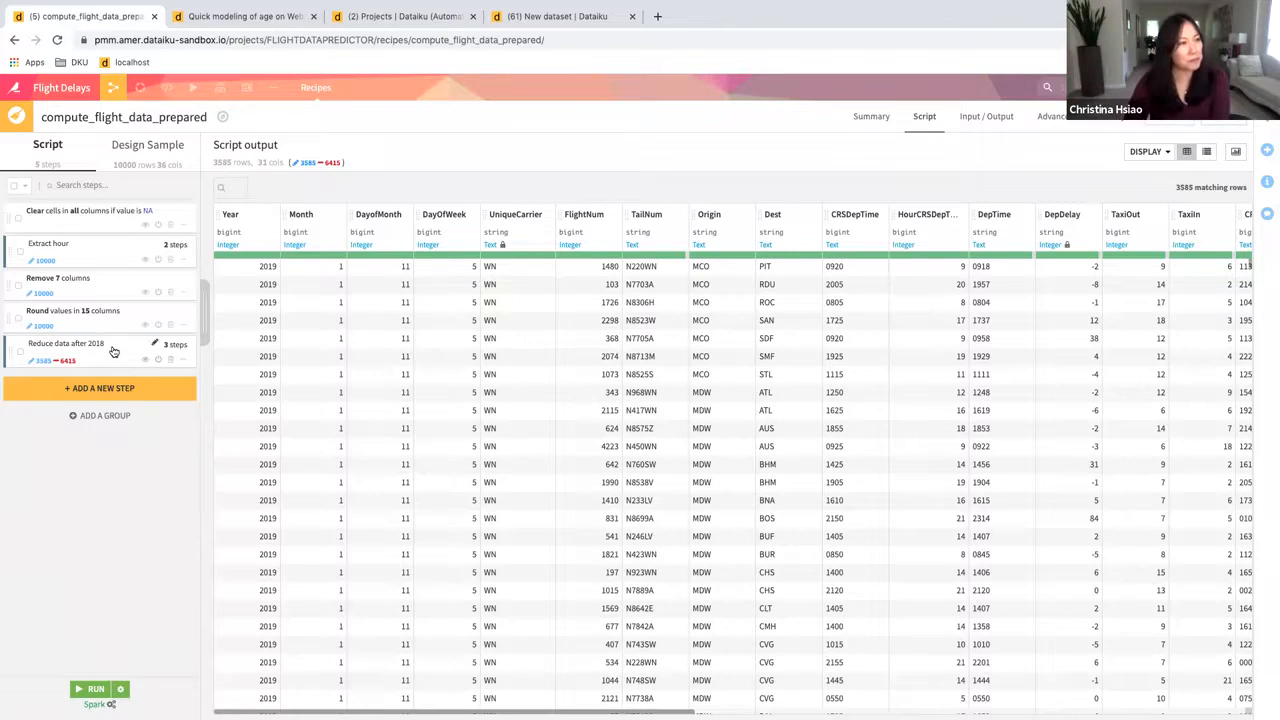
- Show the New dataset page of the Predictive Maintenance project with its connection types, and return to the compute_flight_data_prepared recipe
{"action": "left_click", "coordinate": [120, 91]}
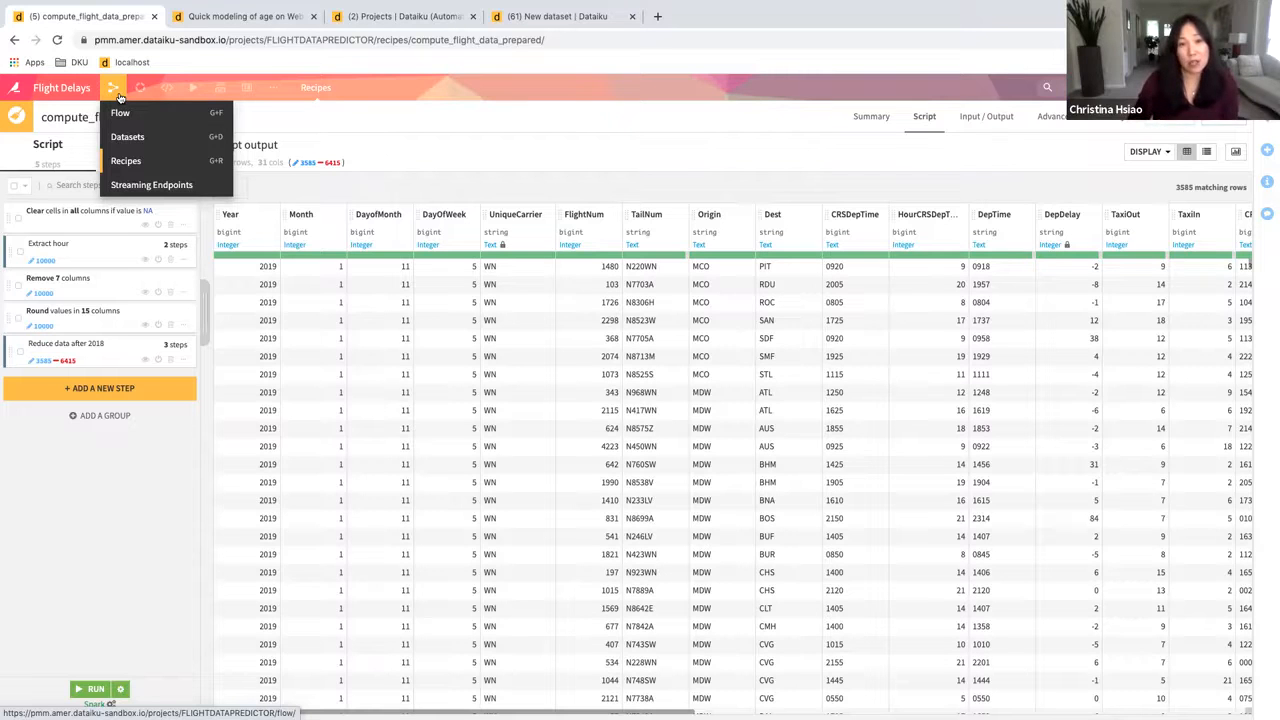
{"action": "left_click", "coordinate": [535, 17]}
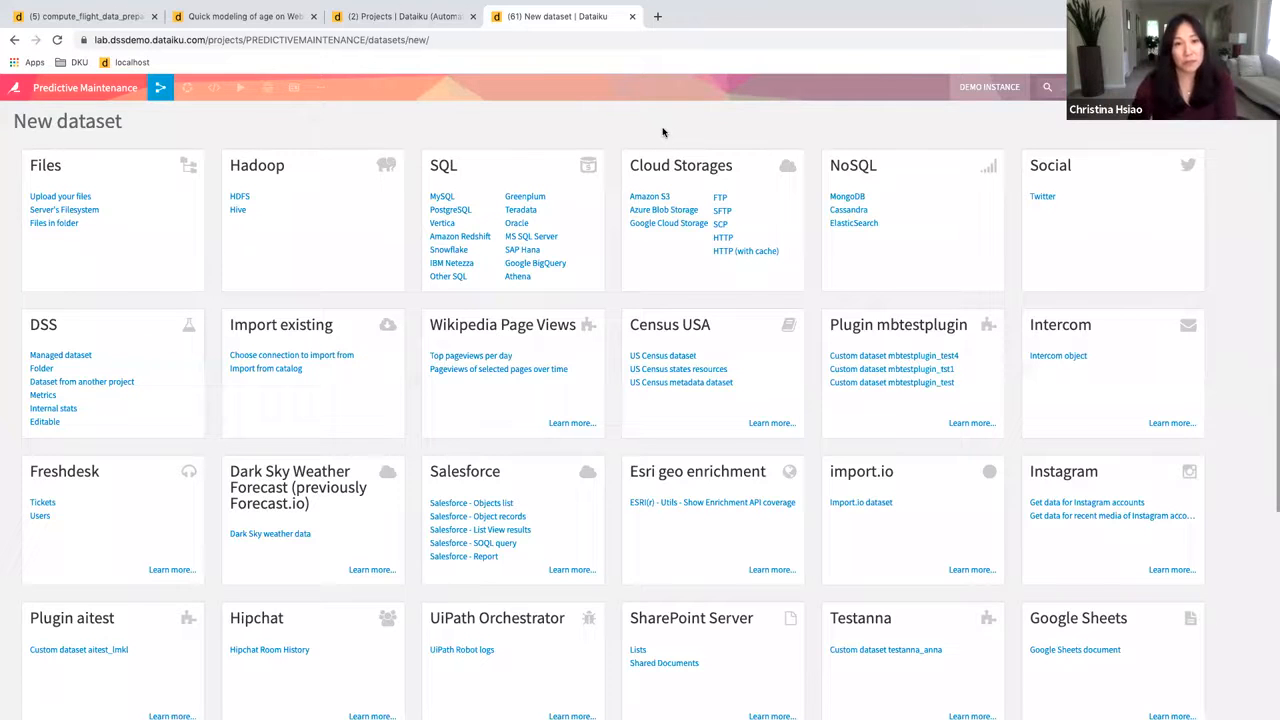
{"action": "left_click", "coordinate": [117, 18]}
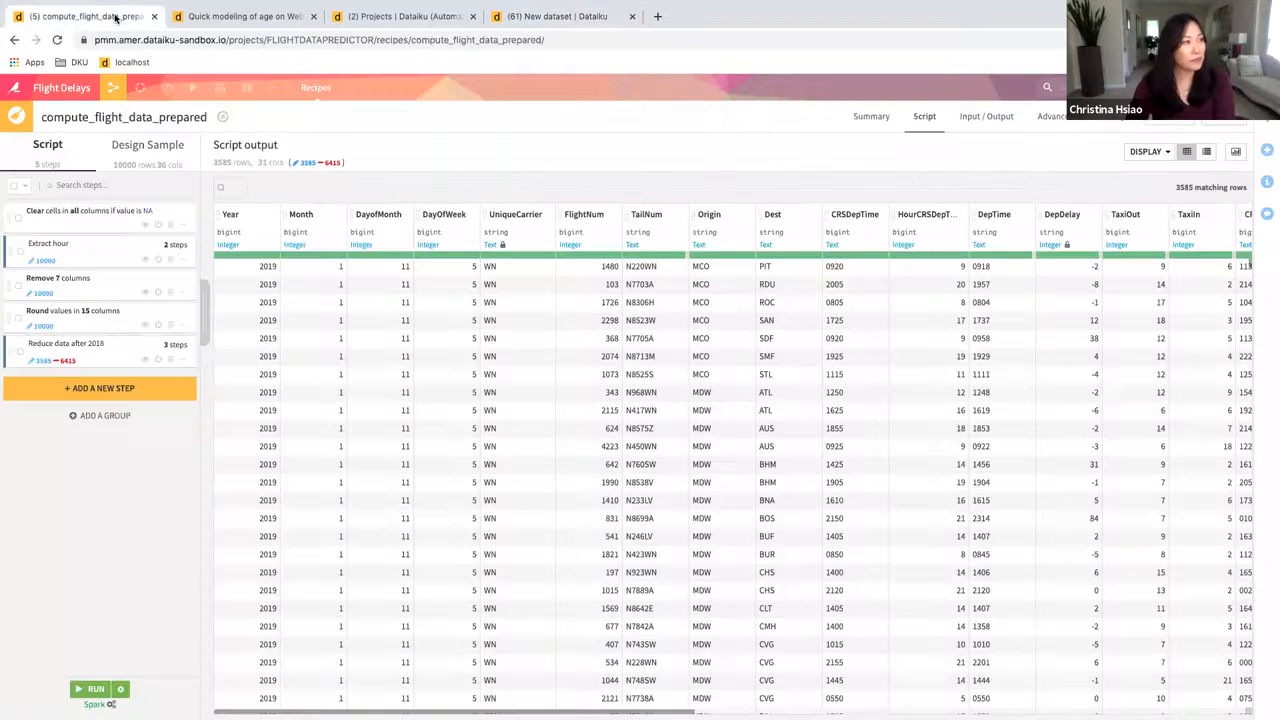
- Go back to the flow and open the group recipe between flights_data_with_stations and daily_airport_traffics
{"action": "mouse_move", "coordinate": [113, 87]}
{"action": "left_click", "coordinate": [112, 115]}
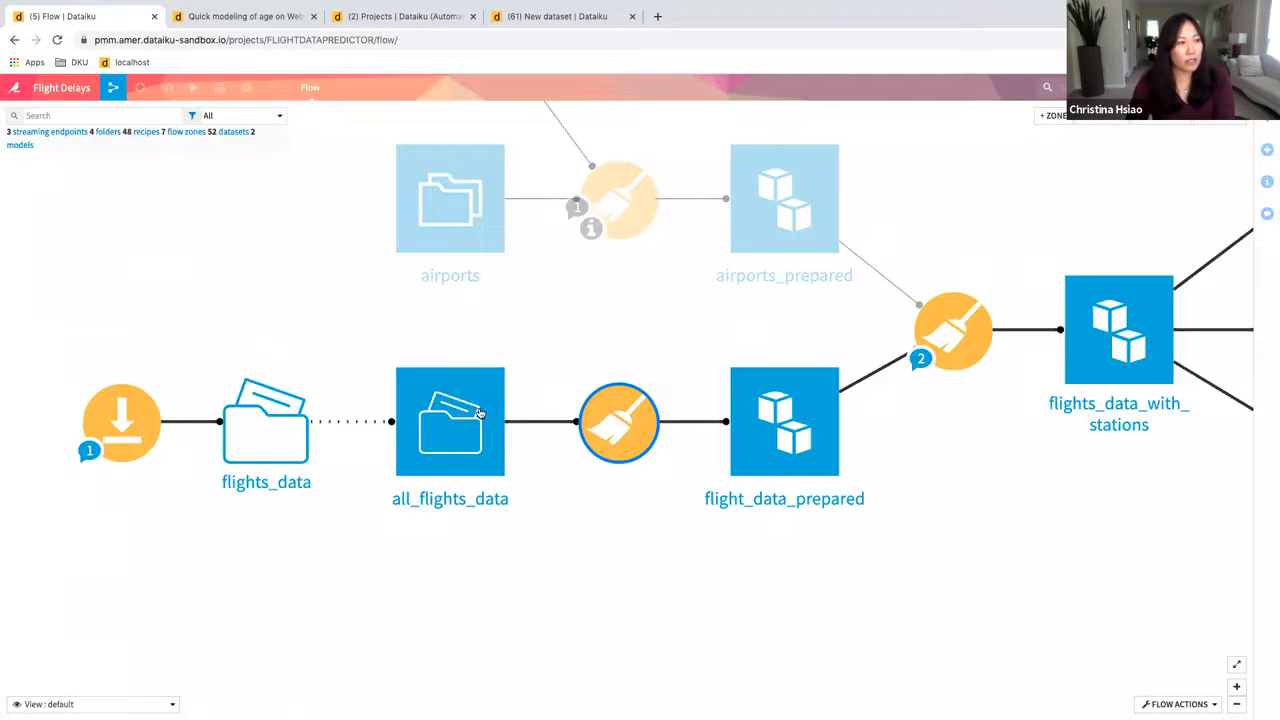
{"action": "scroll", "coordinate": [493, 409], "scroll_direction": "down", "scroll_amount": 5}
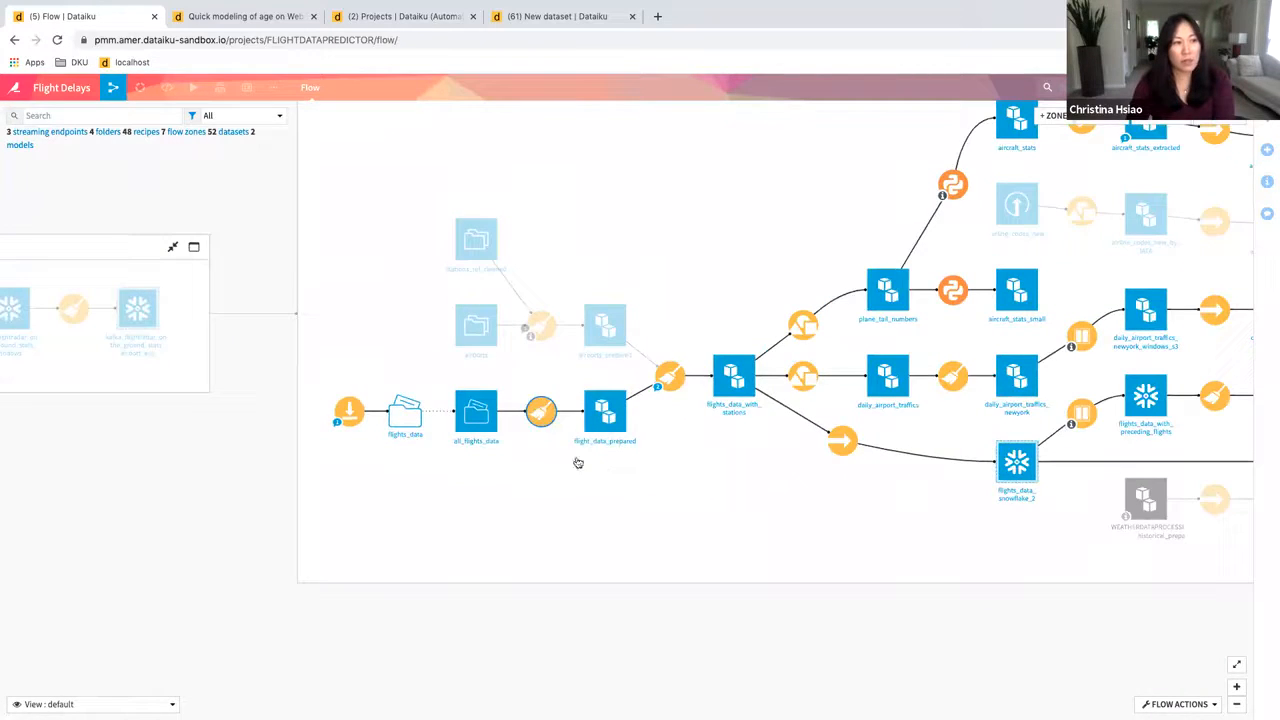
{"action": "left_click_drag", "start_coordinate": [593, 490], "coordinate": [551, 497]}
{"action": "scroll", "coordinate": [548, 496], "scroll_direction": "down", "scroll_amount": 2}
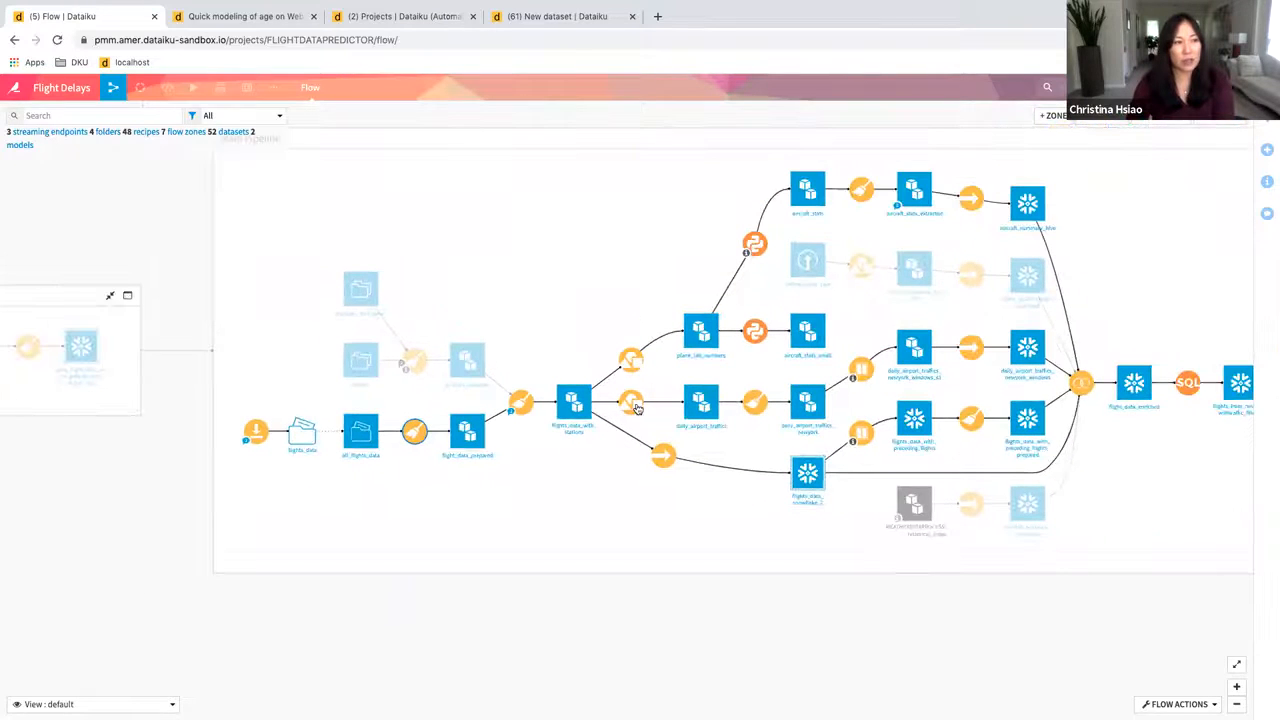
{"action": "mouse_move", "coordinate": [636, 408]}
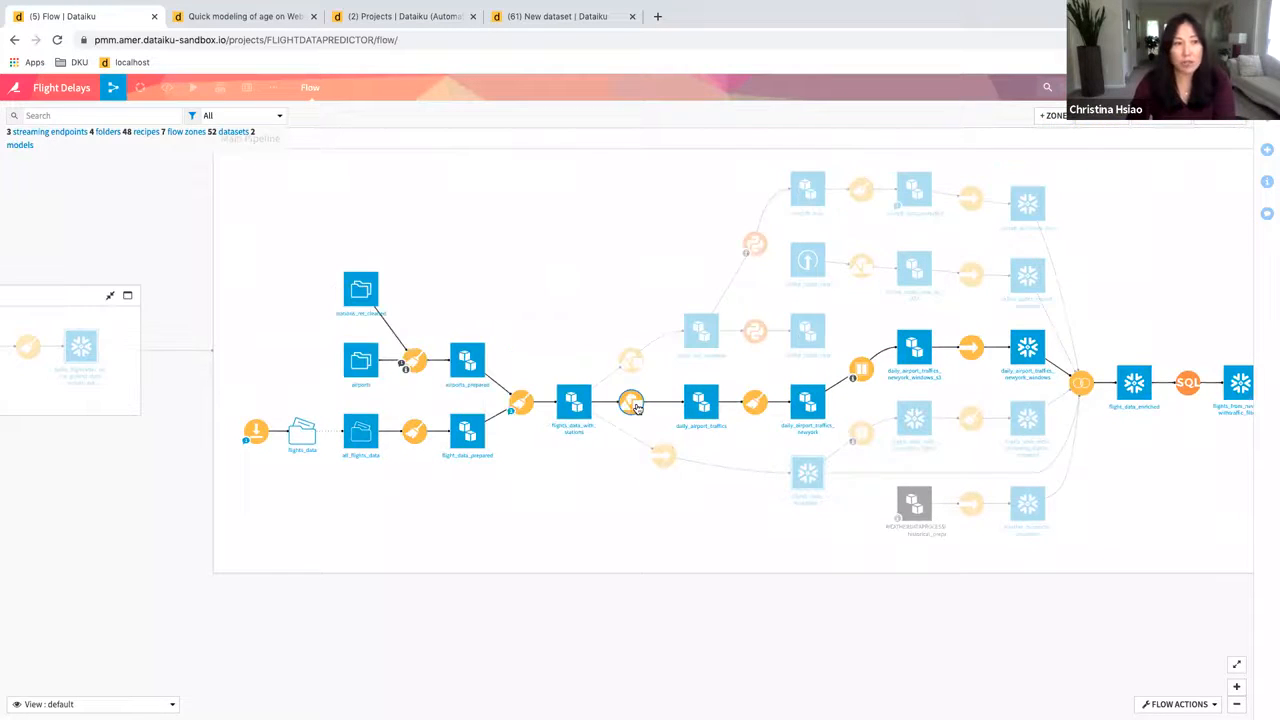
{"action": "double_click", "coordinate": [636, 408]}
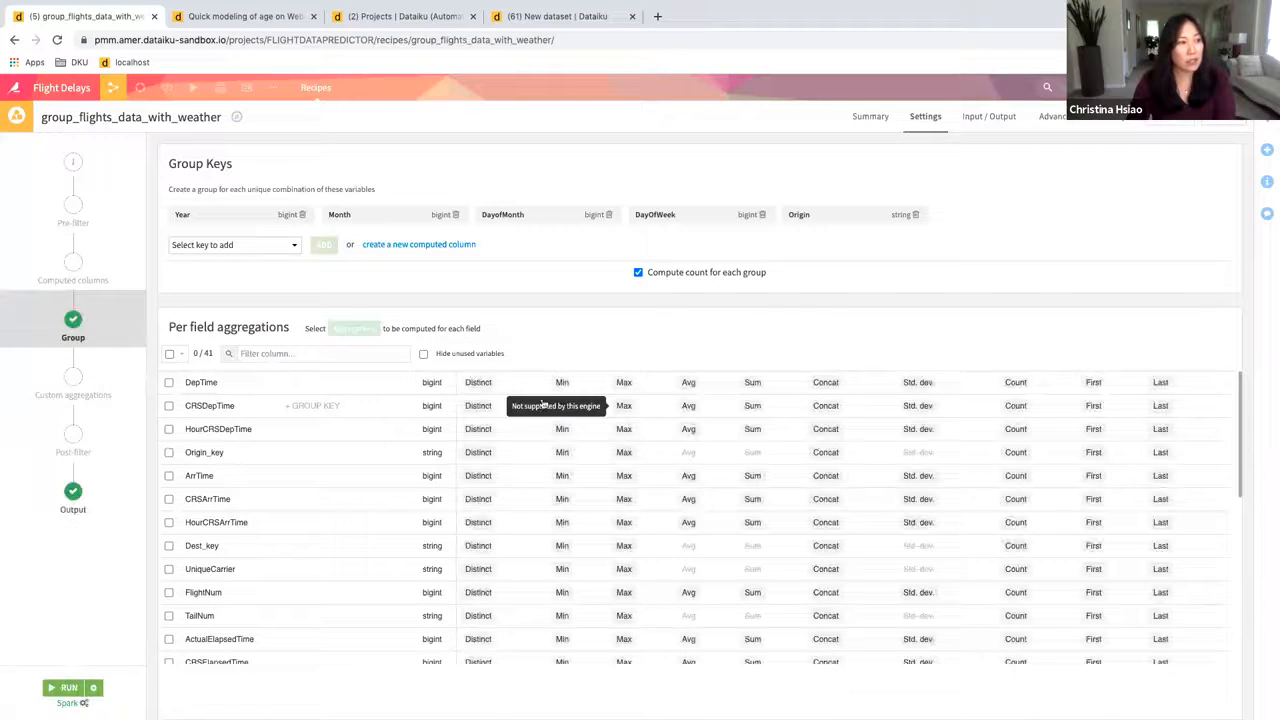
- Review the group recipe's per-field aggregations and its recipe engine options, leaving the engine on Spark
{"action": "scroll", "coordinate": [300, 470], "scroll_direction": "down", "scroll_amount": 3}
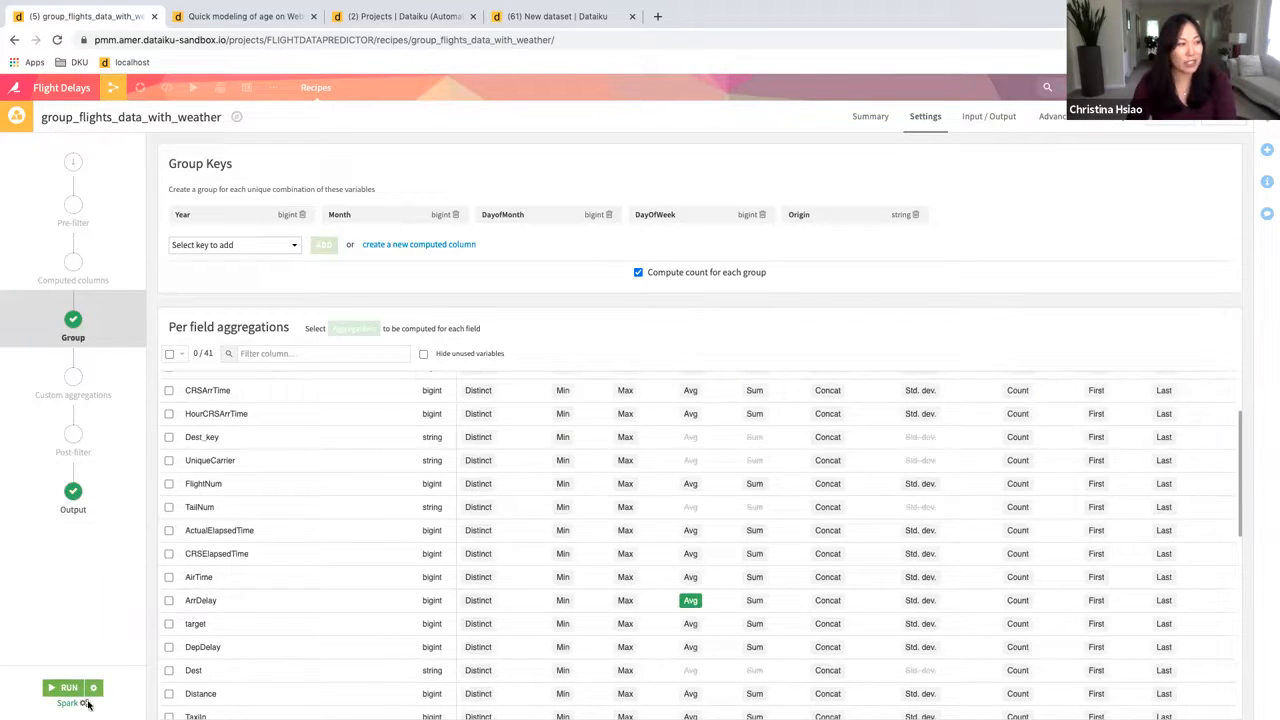
{"action": "left_click", "coordinate": [83, 703]}
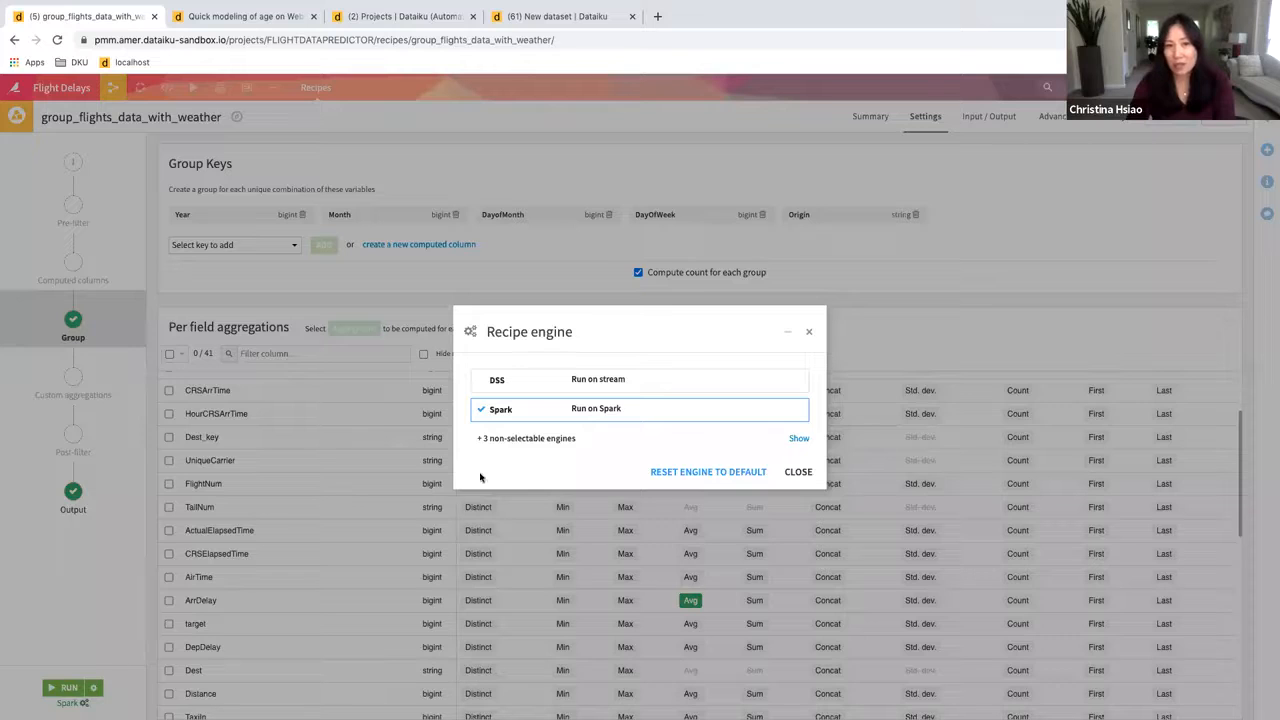
{"action": "left_click", "coordinate": [808, 332]}
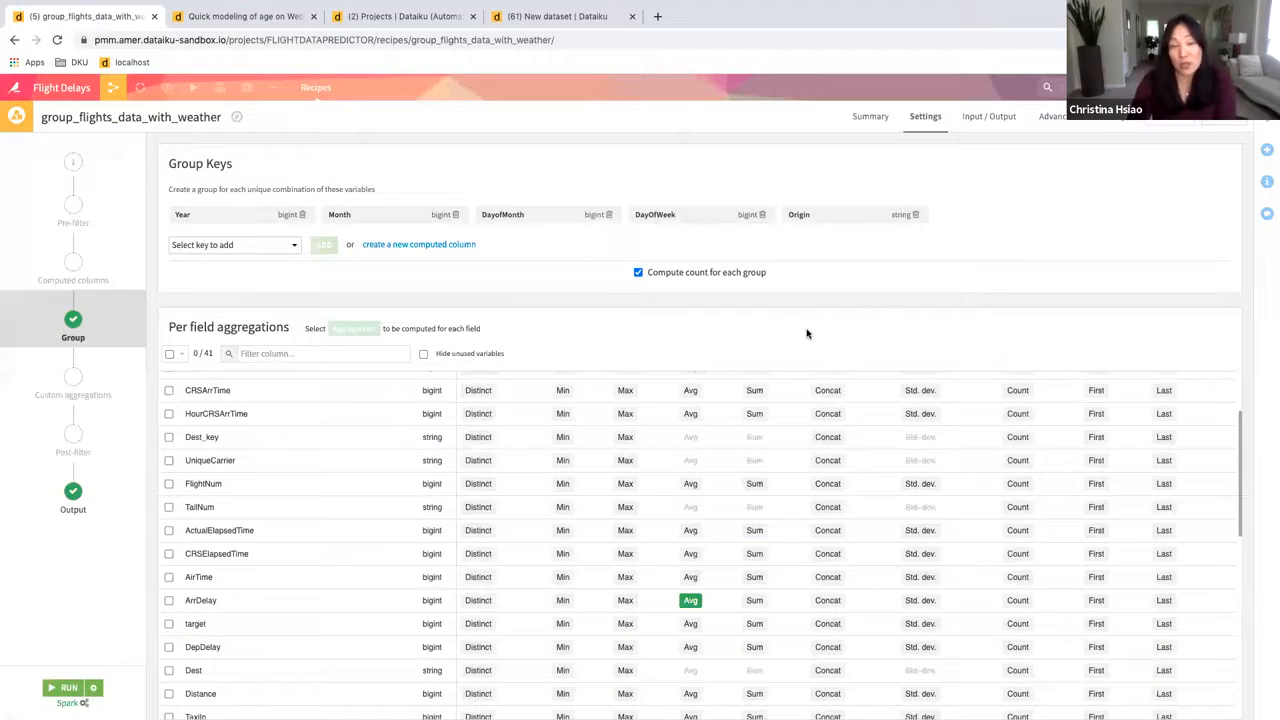
- Open the join recipe feeding flight_data_enriched from the flow and inspect its first left join's conditions and join types
{"action": "mouse_move", "coordinate": [113, 88]}
{"action": "left_click", "coordinate": [116, 115]}
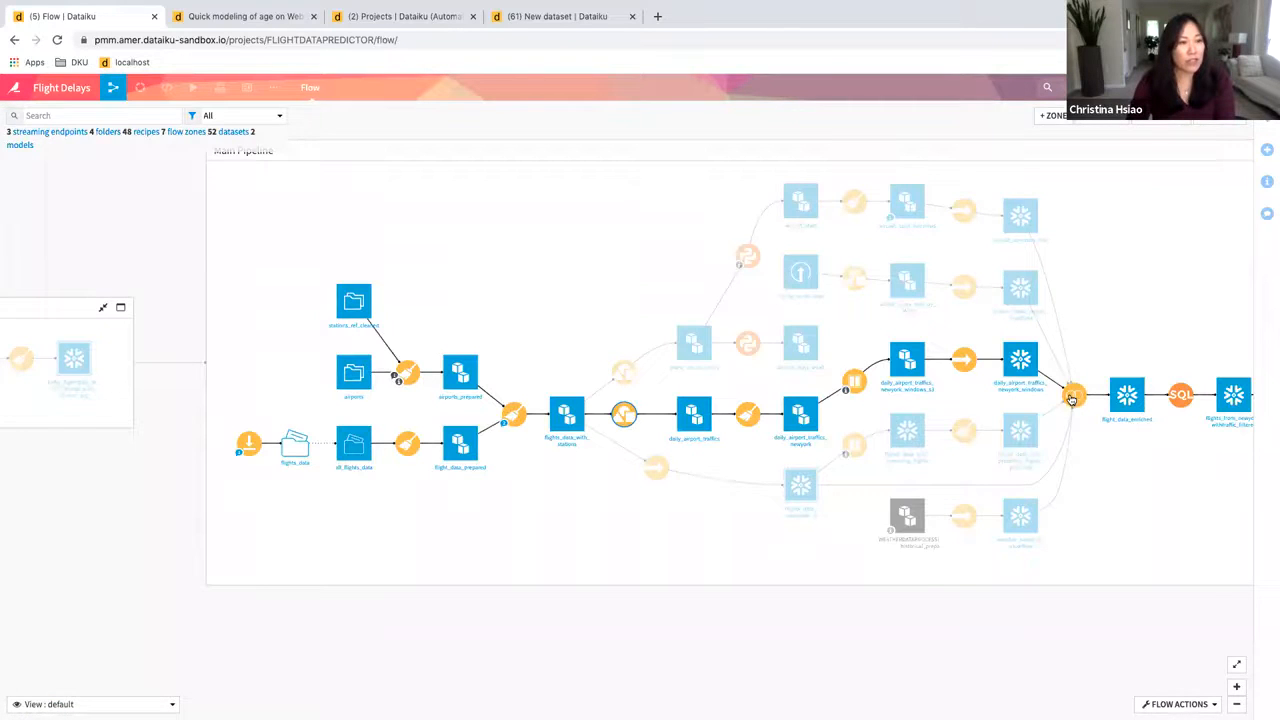
{"action": "double_click", "coordinate": [1073, 398]}
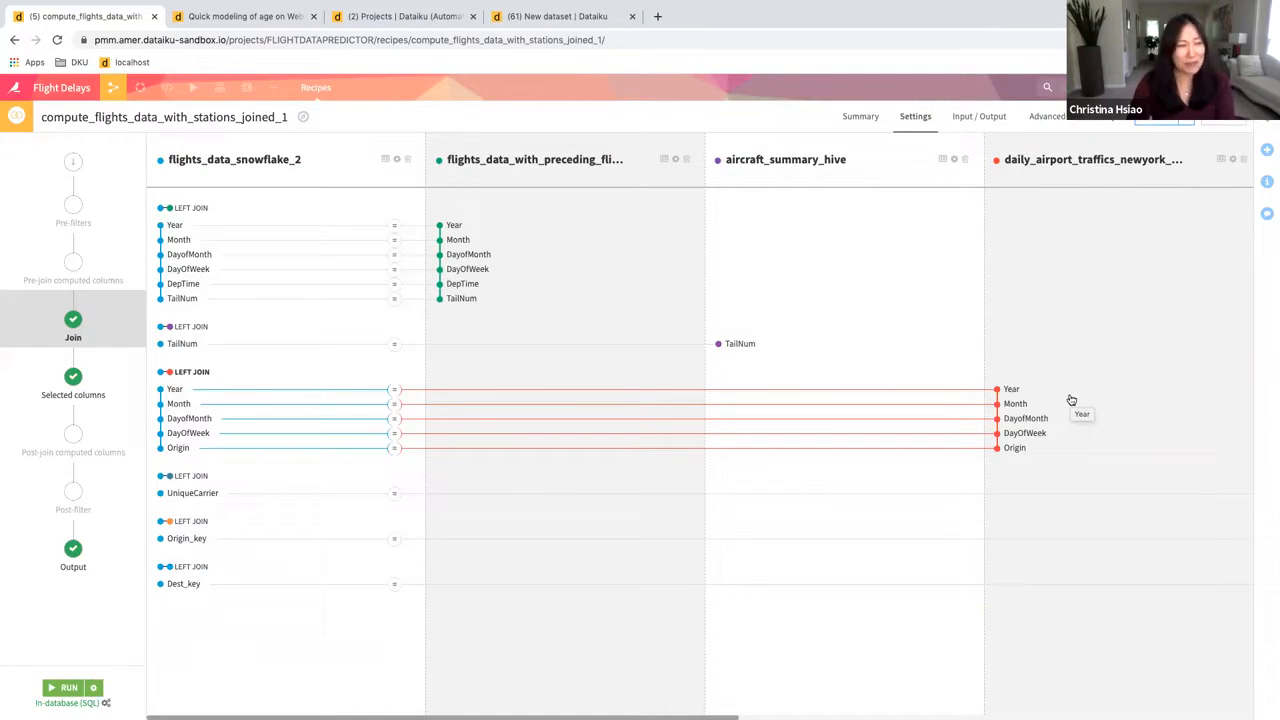
{"action": "left_click", "coordinate": [200, 210]}
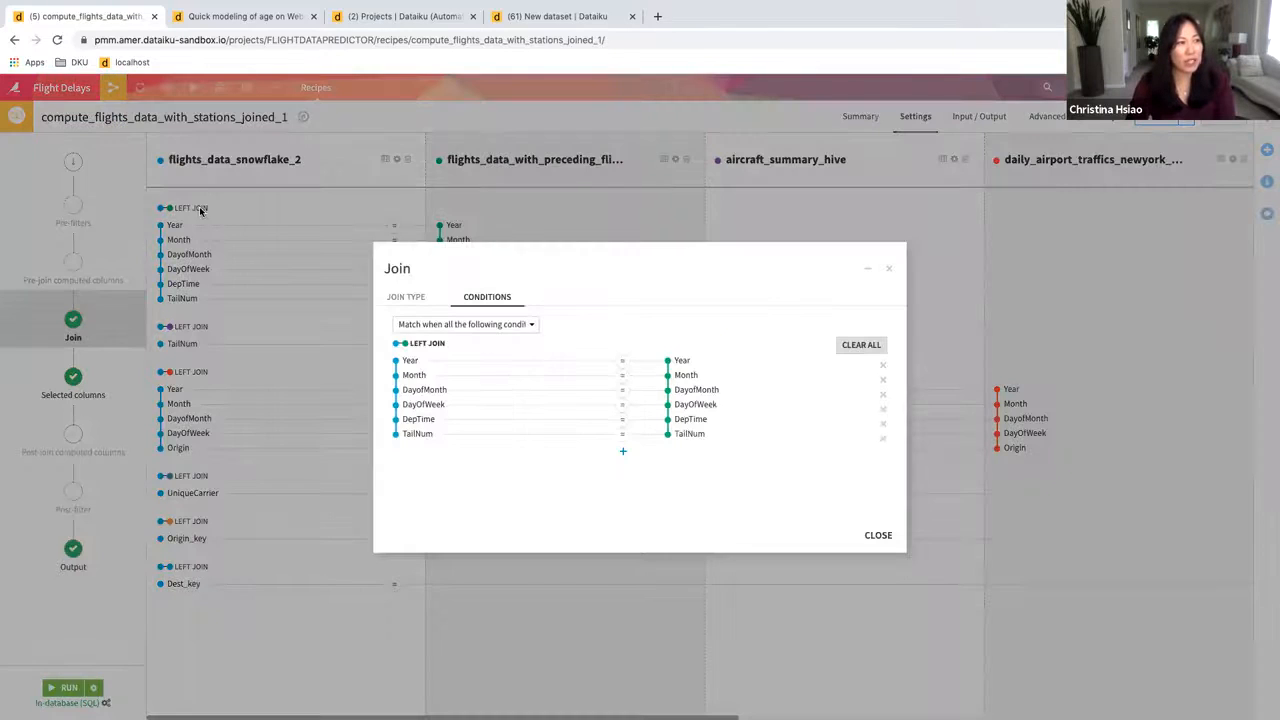
{"action": "left_click", "coordinate": [402, 299]}
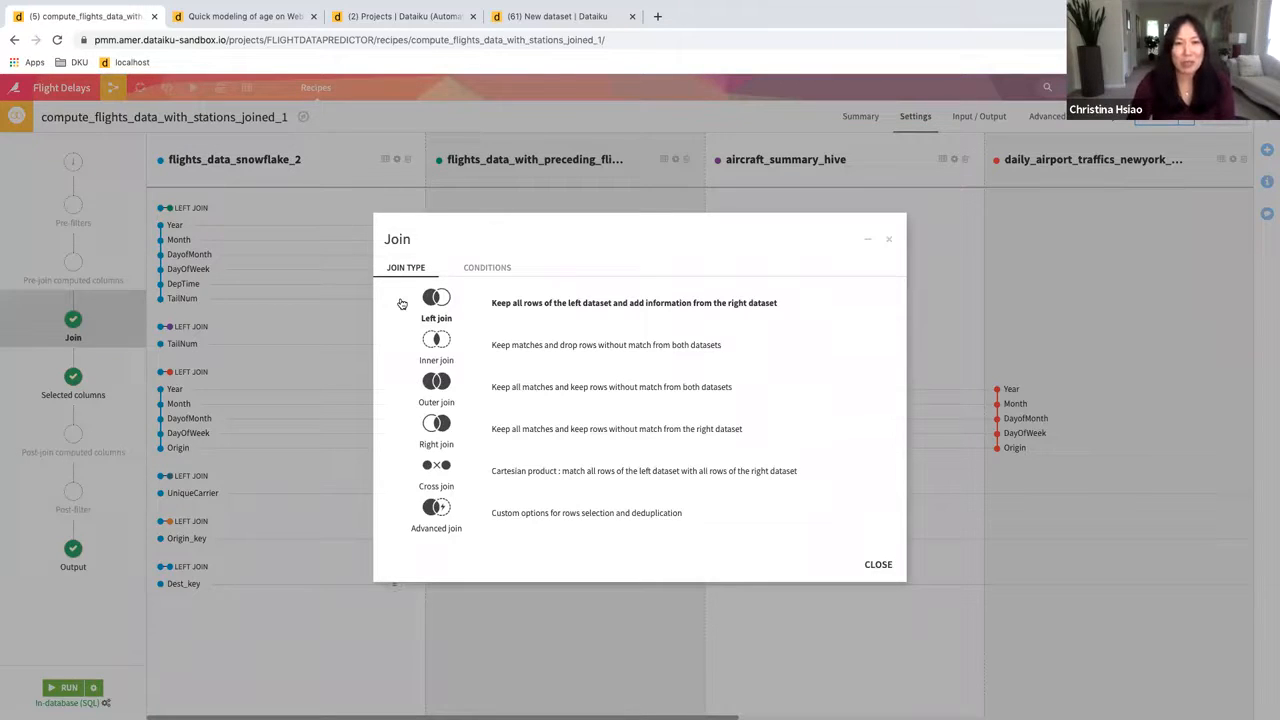
{"action": "left_click", "coordinate": [889, 242]}
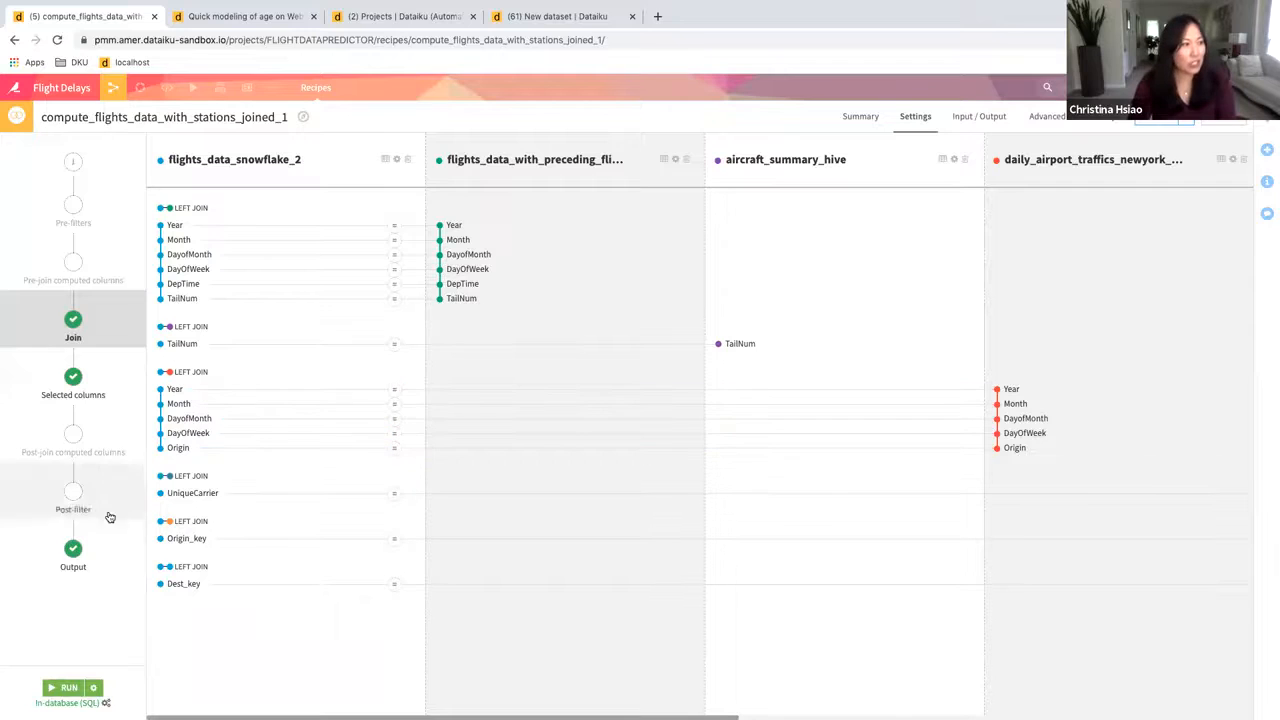
- Review the join recipe's selected and output columns, and read through its generated SQL query
{"action": "left_click", "coordinate": [104, 399]}
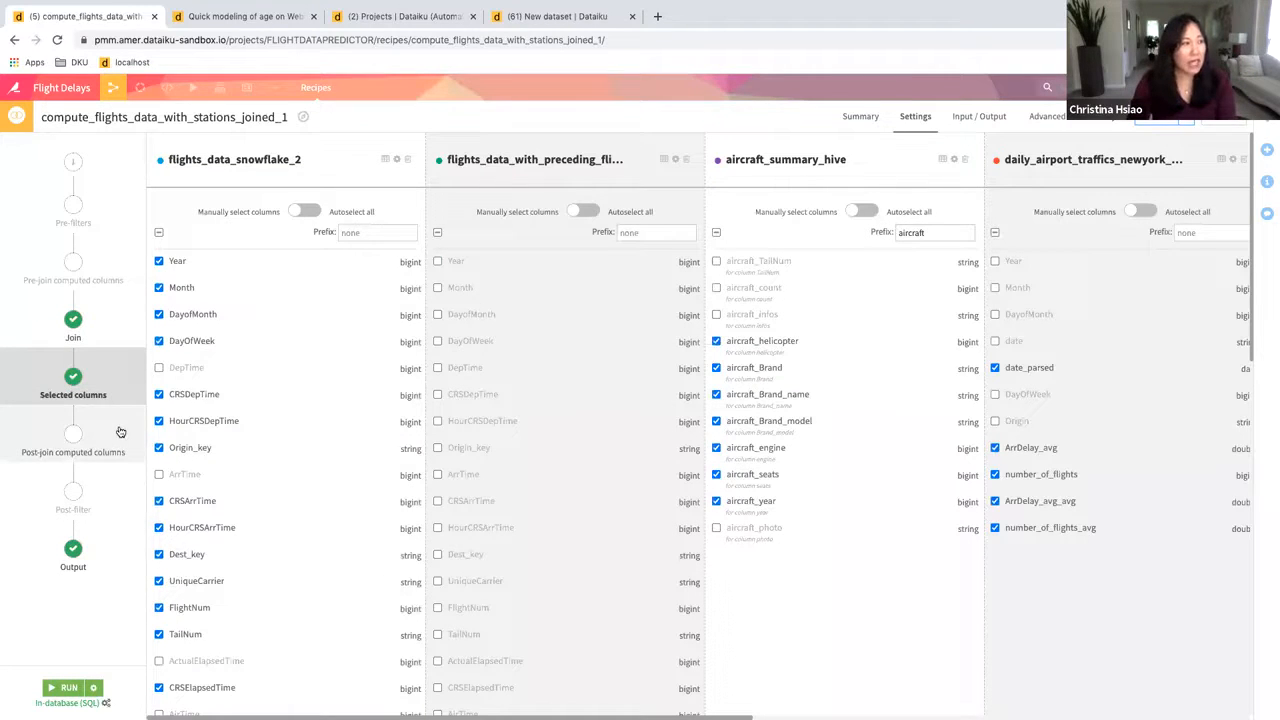
{"action": "left_click", "coordinate": [109, 548]}
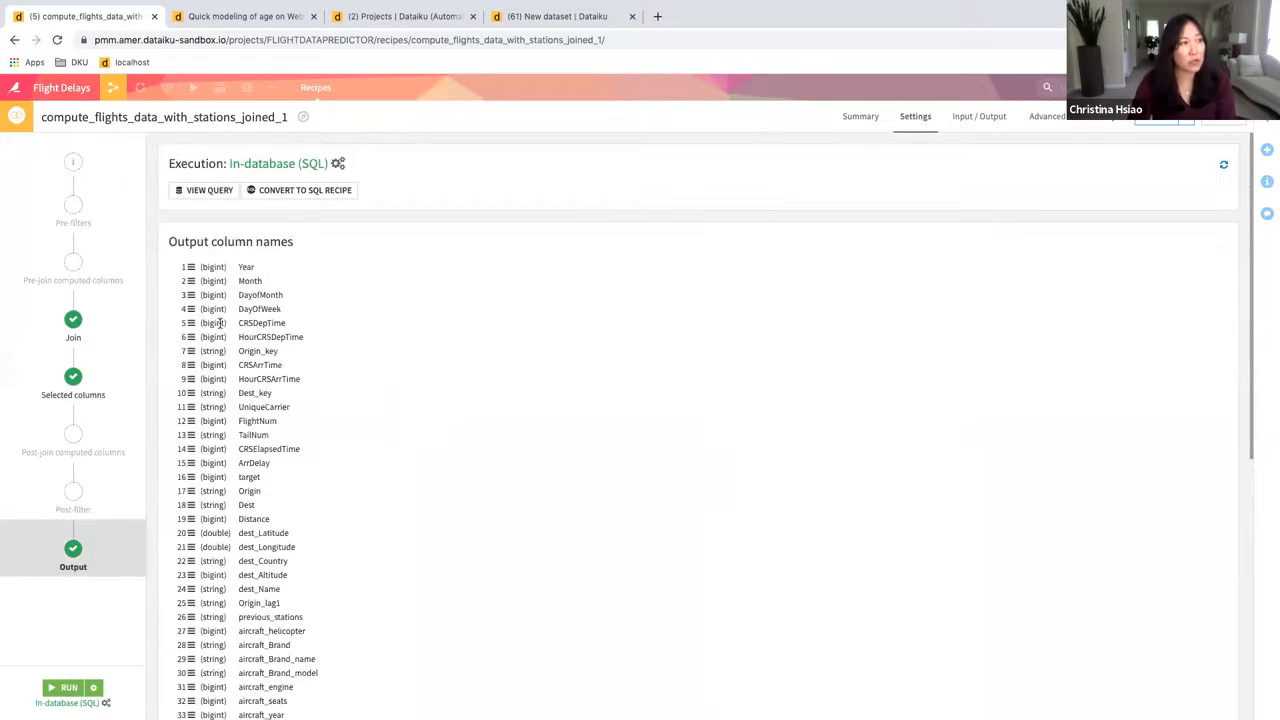
{"action": "left_click", "coordinate": [212, 191]}
{"action": "scroll", "coordinate": [627, 427], "scroll_direction": "down", "scroll_amount": 5}
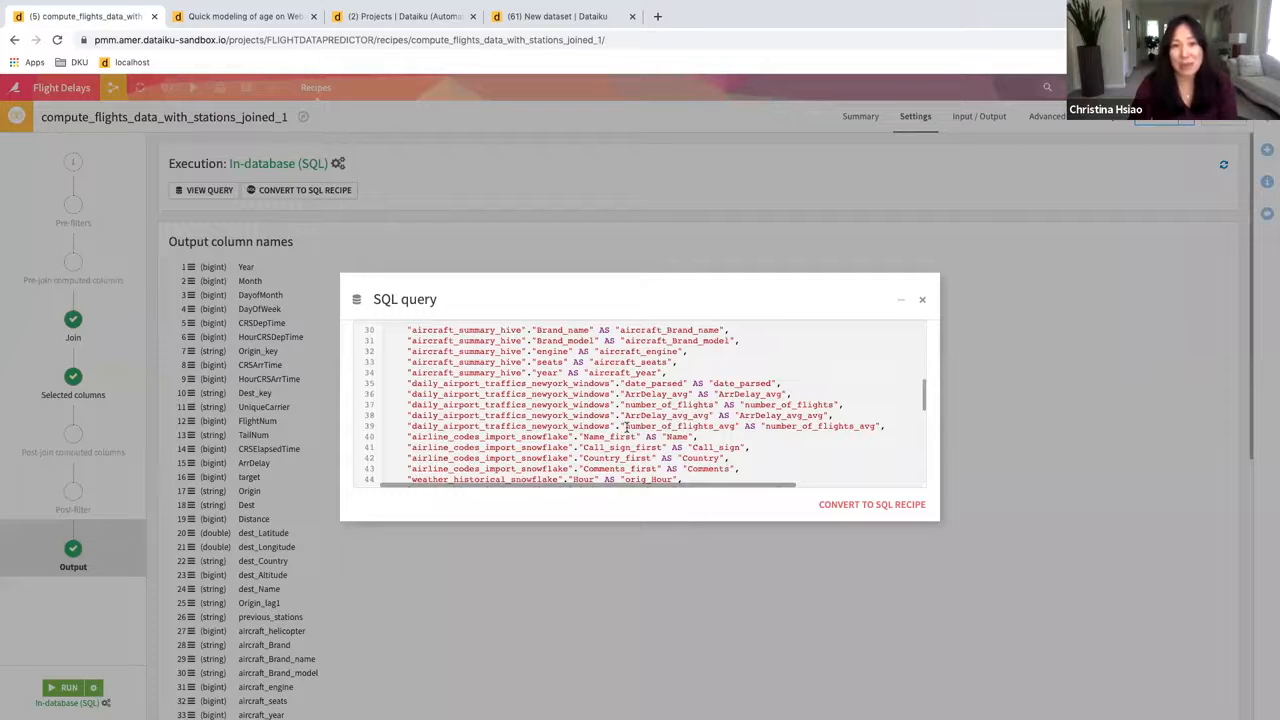
{"action": "scroll", "coordinate": [627, 427], "scroll_direction": "down", "scroll_amount": 1}
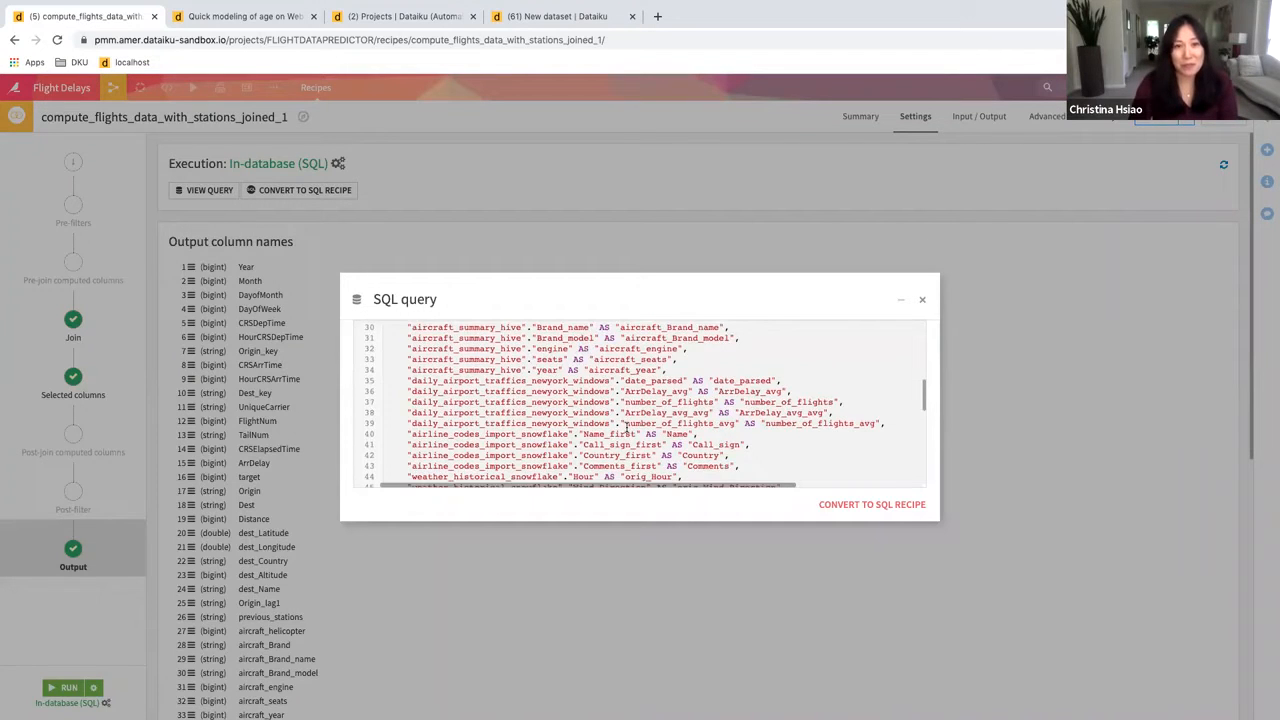
{"action": "scroll", "coordinate": [625, 425], "scroll_direction": "down", "scroll_amount": 3}
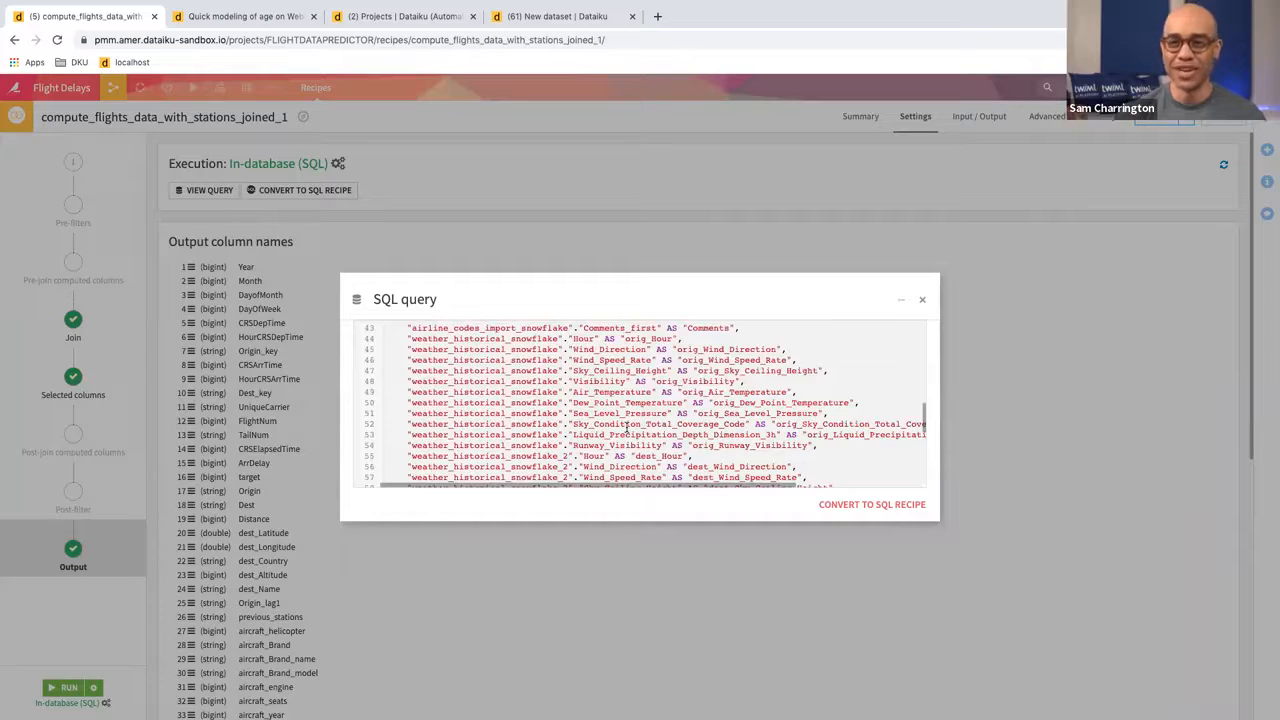
{"action": "scroll", "coordinate": [627, 427], "scroll_direction": "down", "scroll_amount": 2}
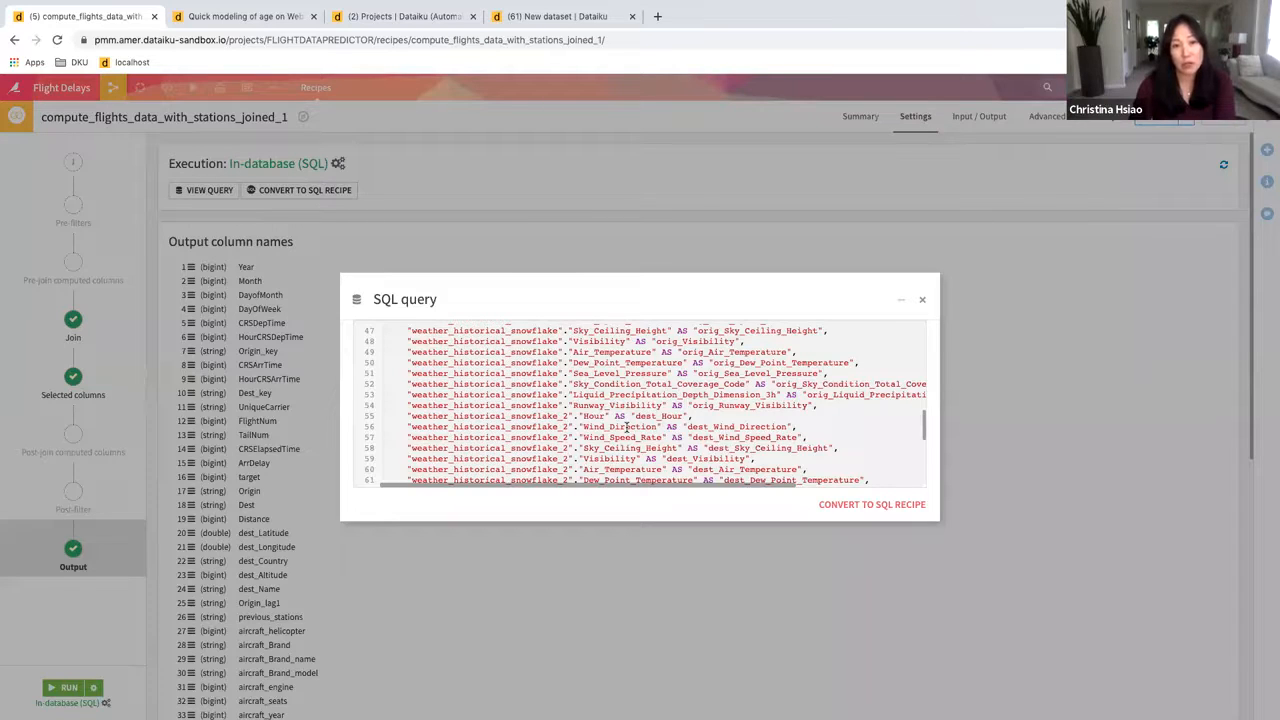
{"action": "left_click", "coordinate": [923, 303]}
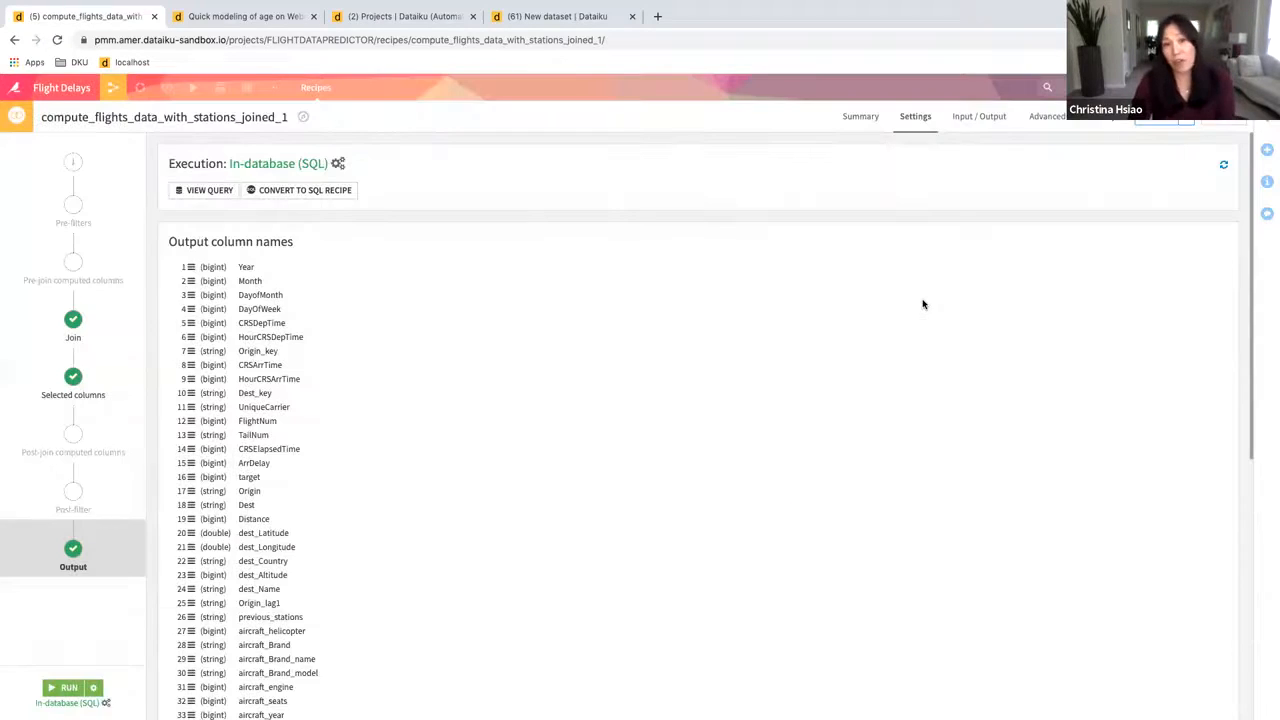
- Return to the flow, discarding unsaved changes, and open the Python recipe that creates aircraft_stats
{"action": "mouse_move", "coordinate": [113, 95]}
{"action": "left_click", "coordinate": [113, 117]}
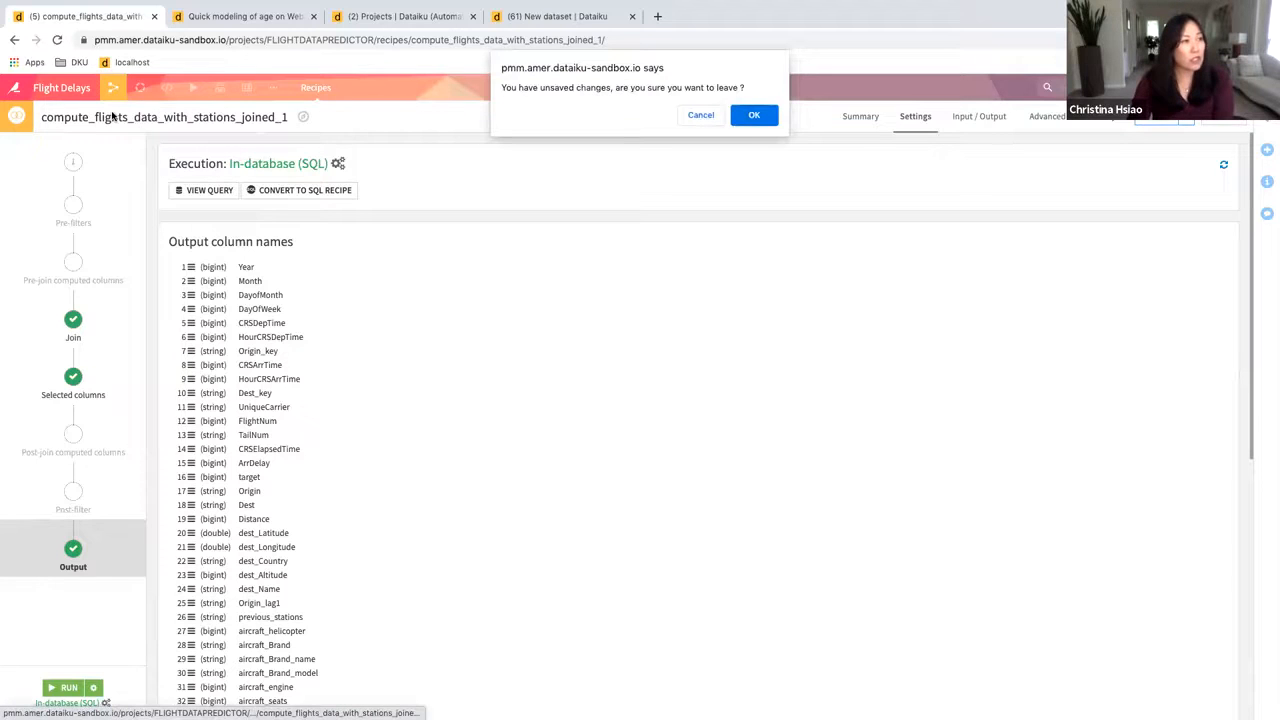
{"action": "left_click", "coordinate": [748, 120]}
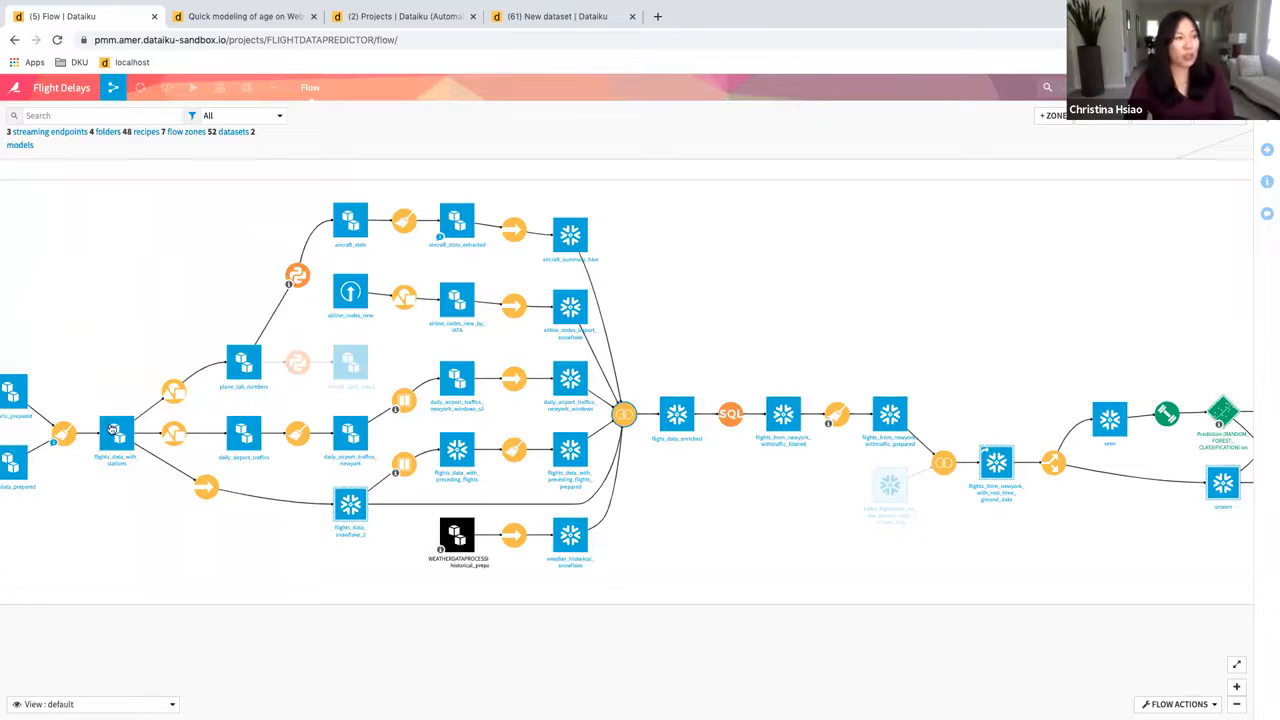
{"action": "mouse_move", "coordinate": [123, 436]}
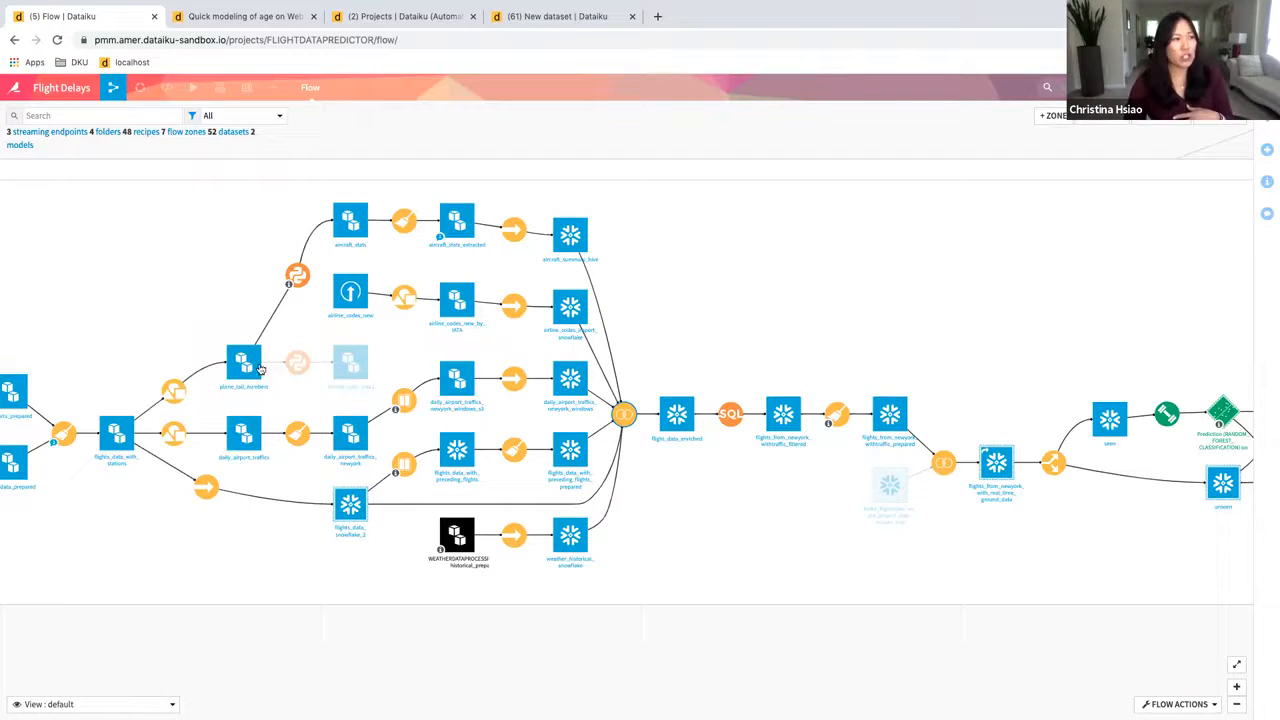
{"action": "left_click", "coordinate": [303, 281]}
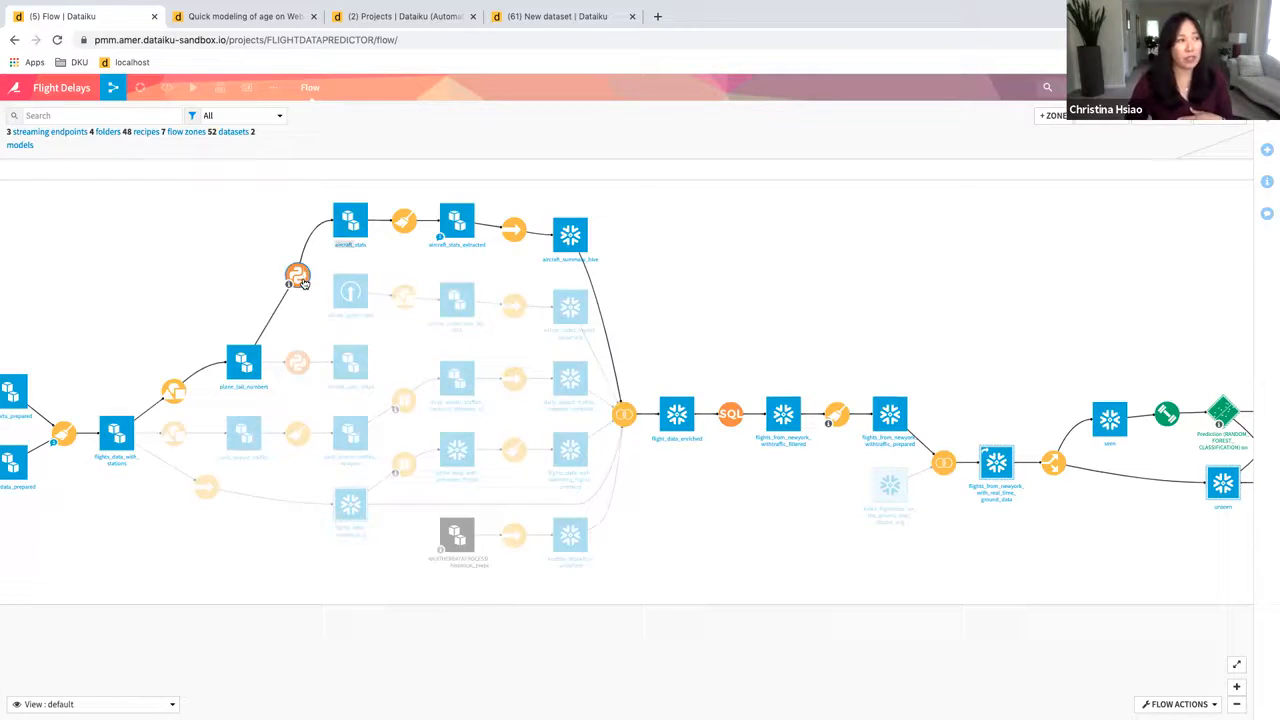
{"action": "double_click", "coordinate": [303, 281]}
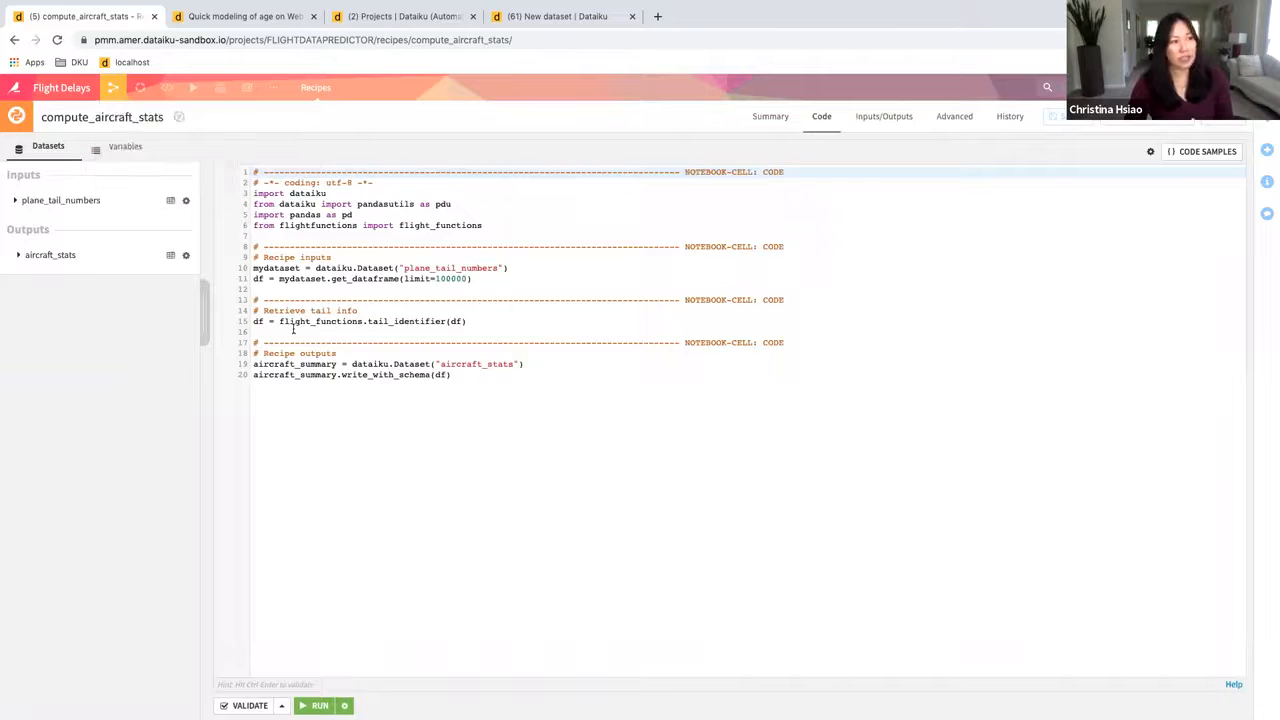
- Go back to the flow and open the Python recipe that creates aircraft_stats_small from plane_tail_numbers
{"action": "mouse_move", "coordinate": [113, 88]}
{"action": "left_click", "coordinate": [118, 114]}
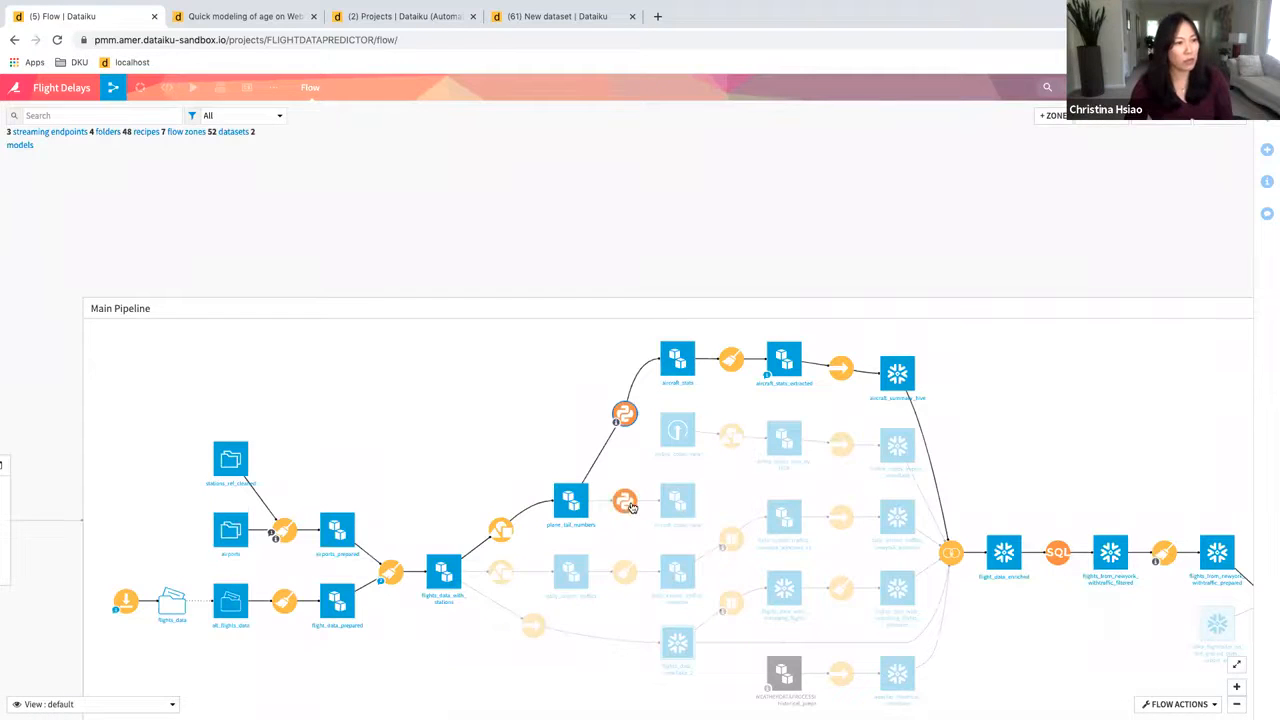
{"action": "double_click", "coordinate": [626, 503]}
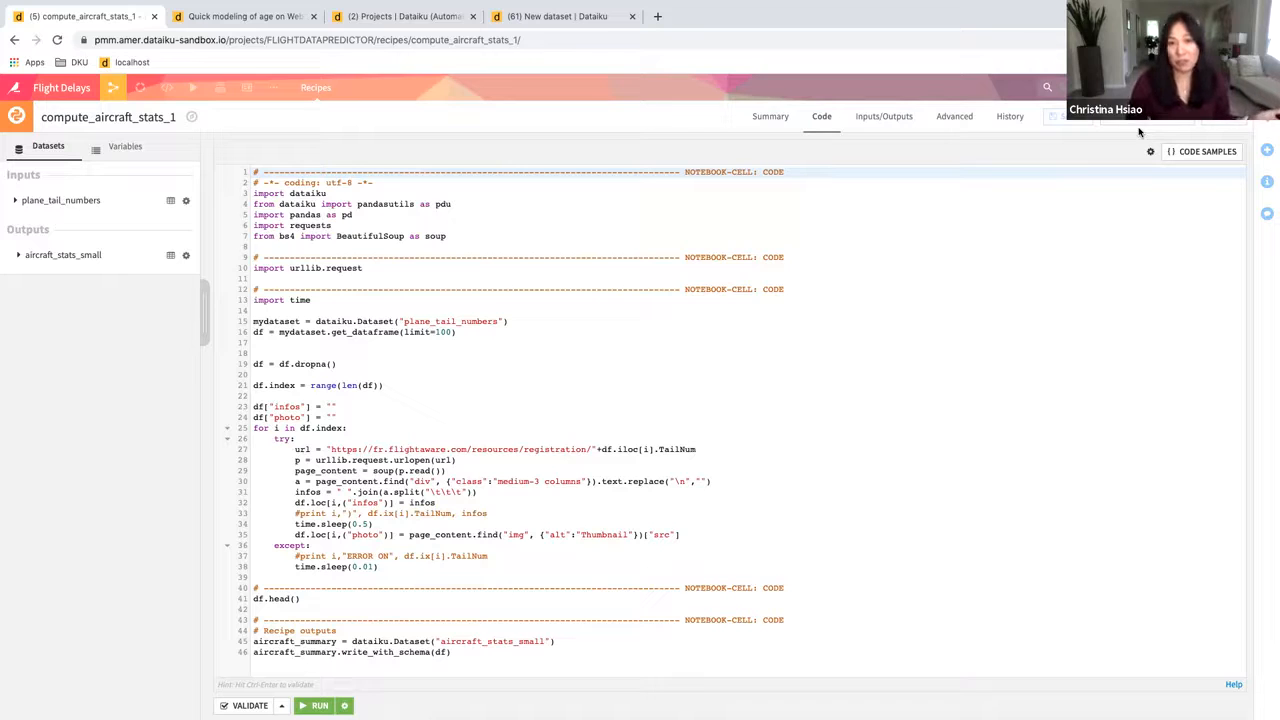
- Open the compute_aircraft_stats_1 recipe in the notebook editor and show the project's available code object types
{"action": "left_click", "coordinate": [1106, 121]}
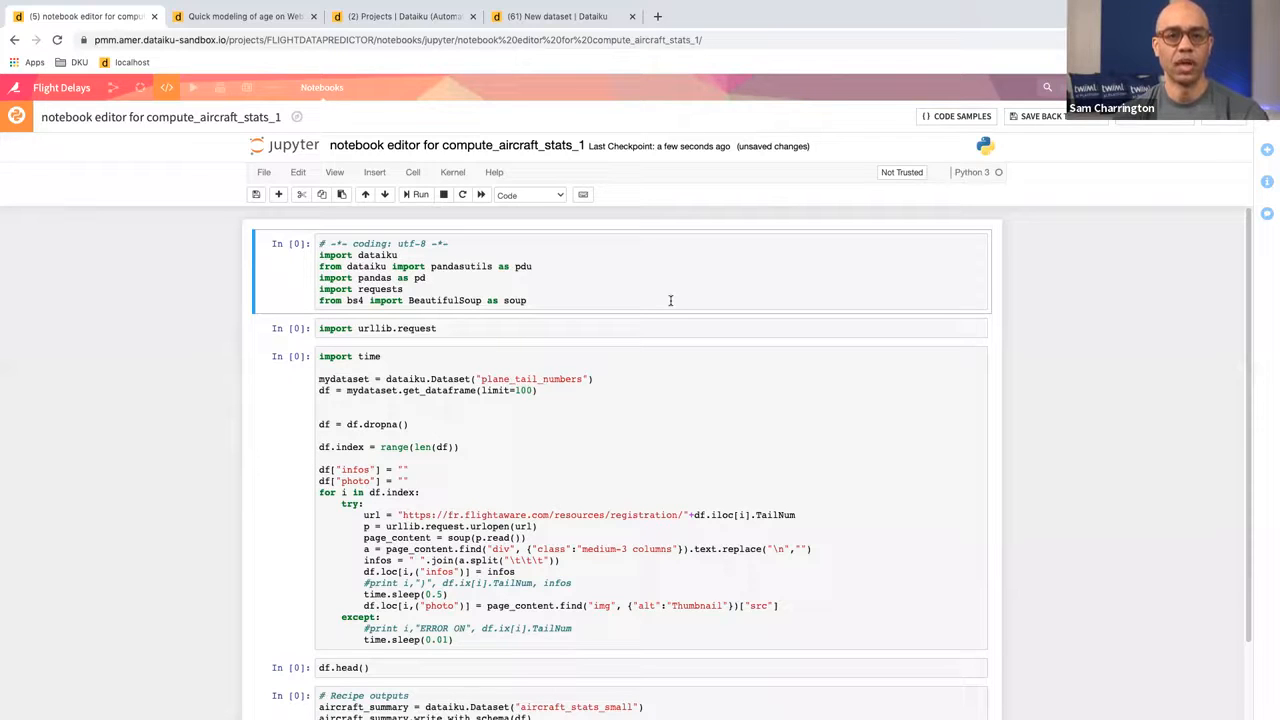
{"action": "mouse_move", "coordinate": [167, 88]}
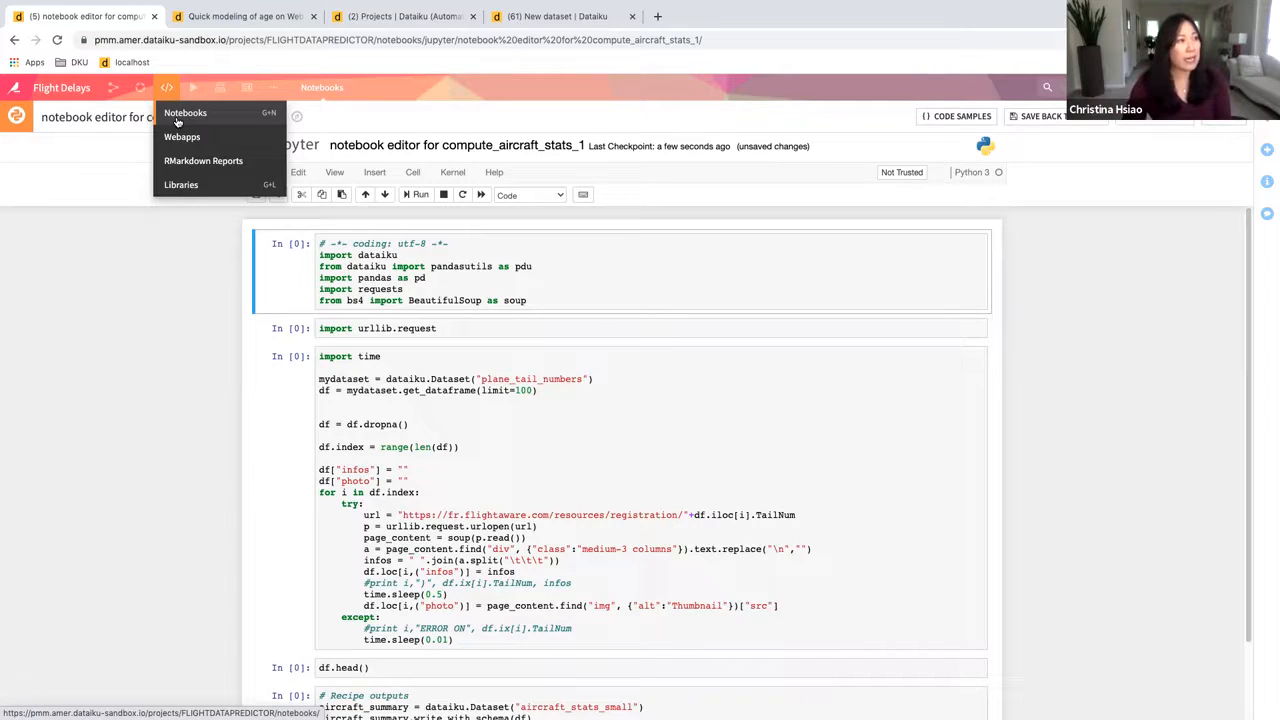
- Return to the flow and highlight the window recipe that follows daily_airport_traffics_newyork
{"action": "left_click", "coordinate": [118, 116]}
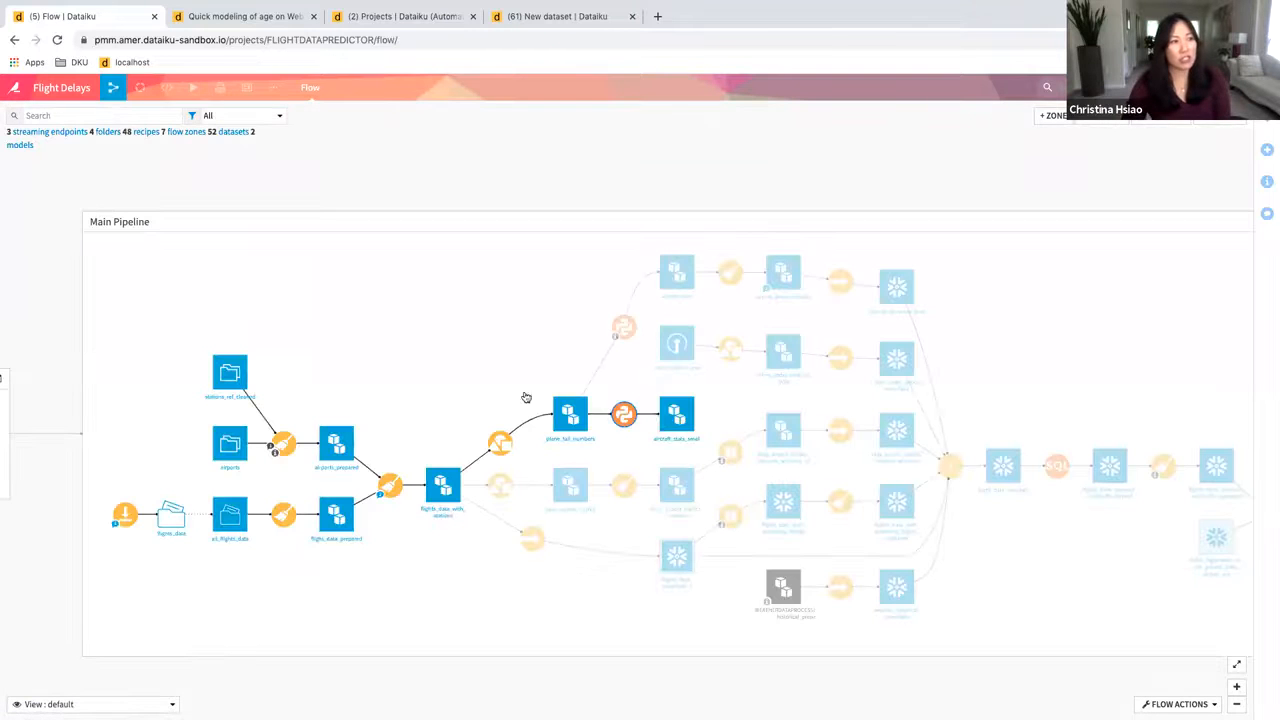
{"action": "left_click_drag", "start_coordinate": [654, 389], "coordinate": [577, 383]}
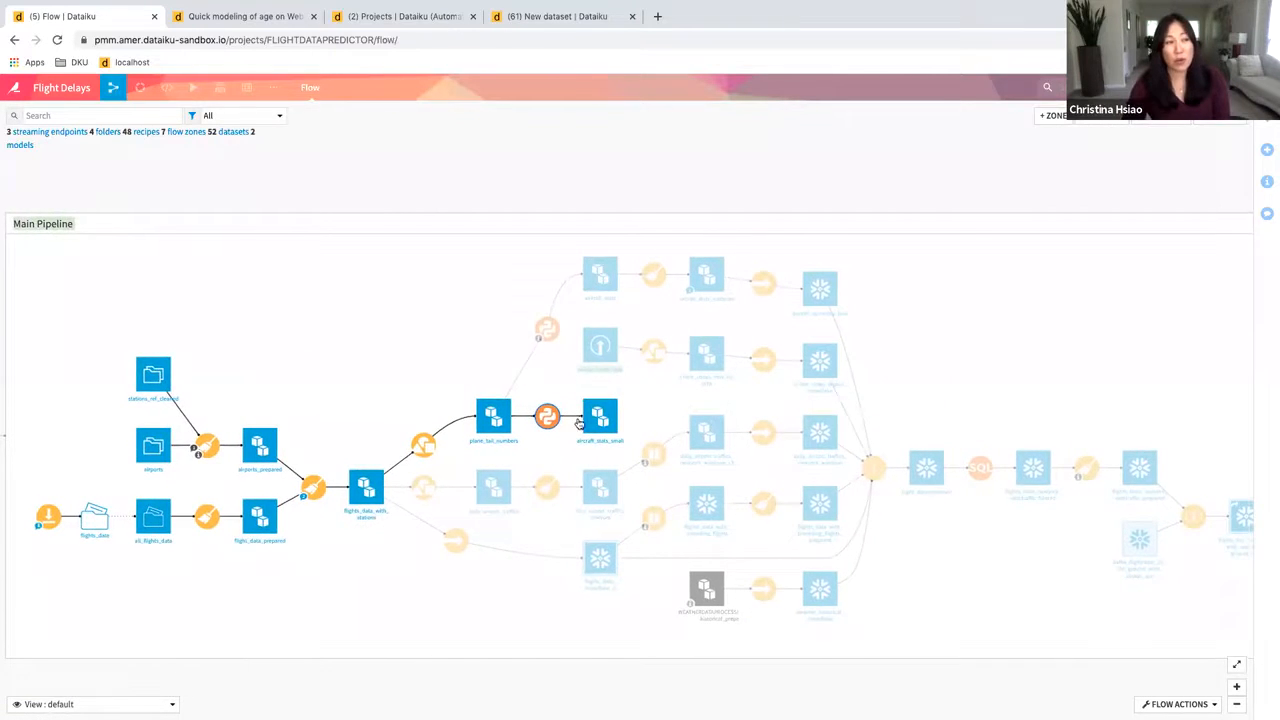
{"action": "left_click", "coordinate": [651, 457]}
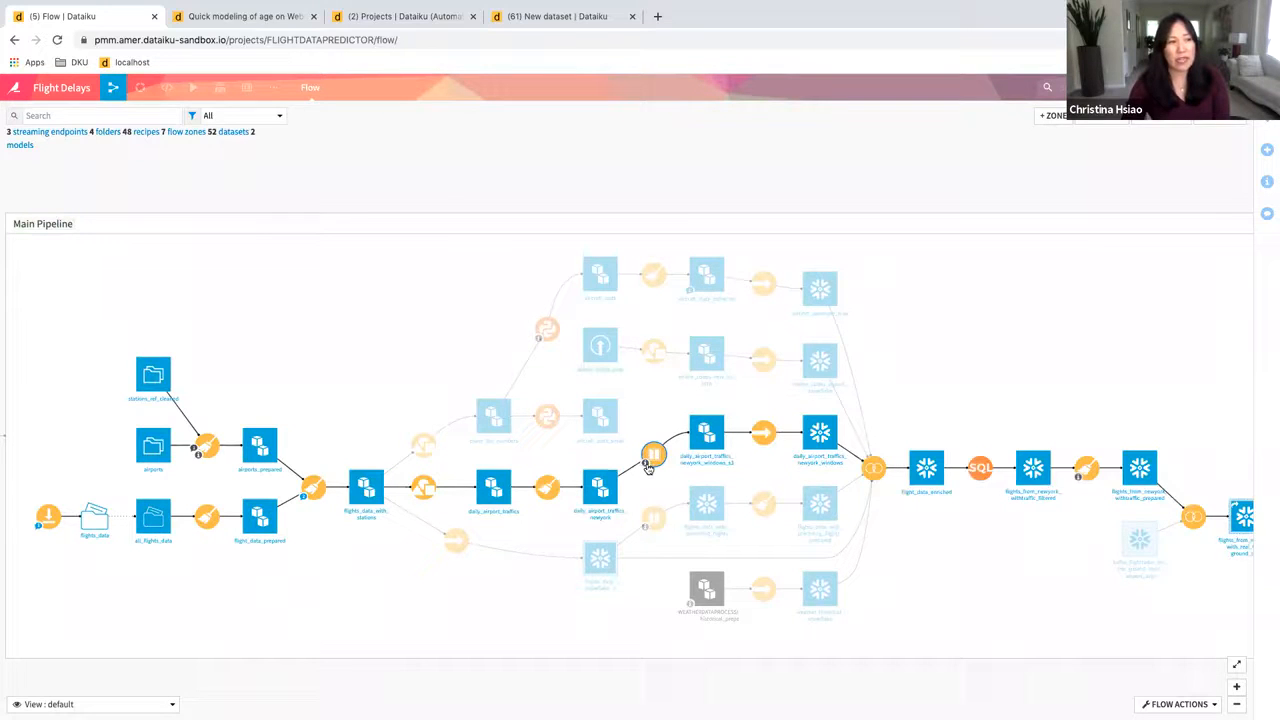
{"action": "mouse_move", "coordinate": [645, 466]}
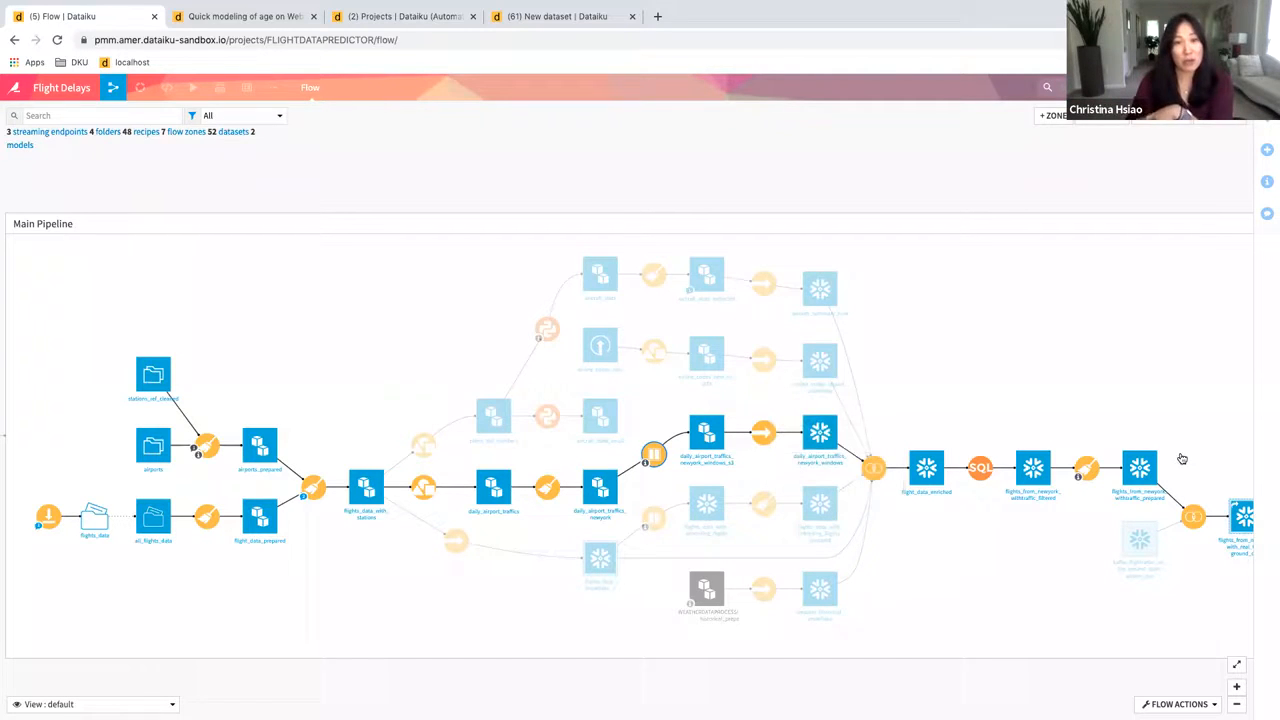
- Open the flights_from_newyork_with_real_time_ground_data dataset from the flow and view its charts
{"action": "left_click_drag", "start_coordinate": [1182, 459], "coordinate": [1109, 435]}
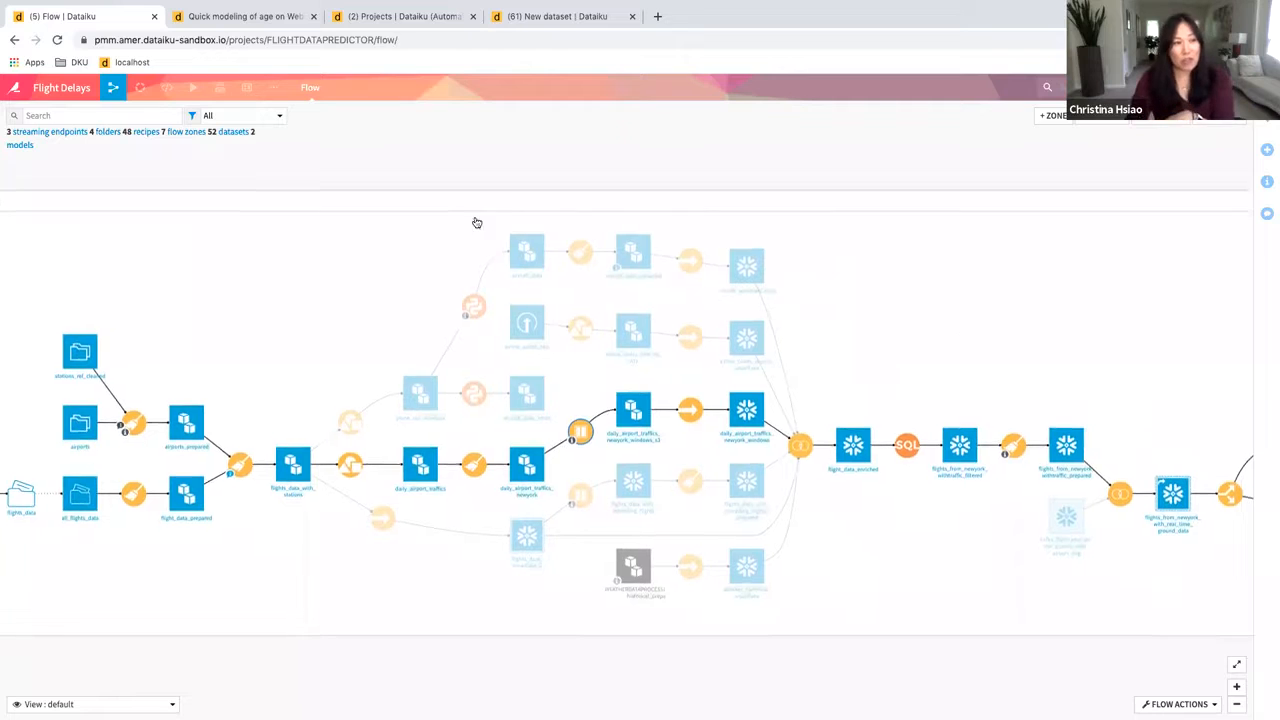
{"action": "mouse_move", "coordinate": [1058, 443]}
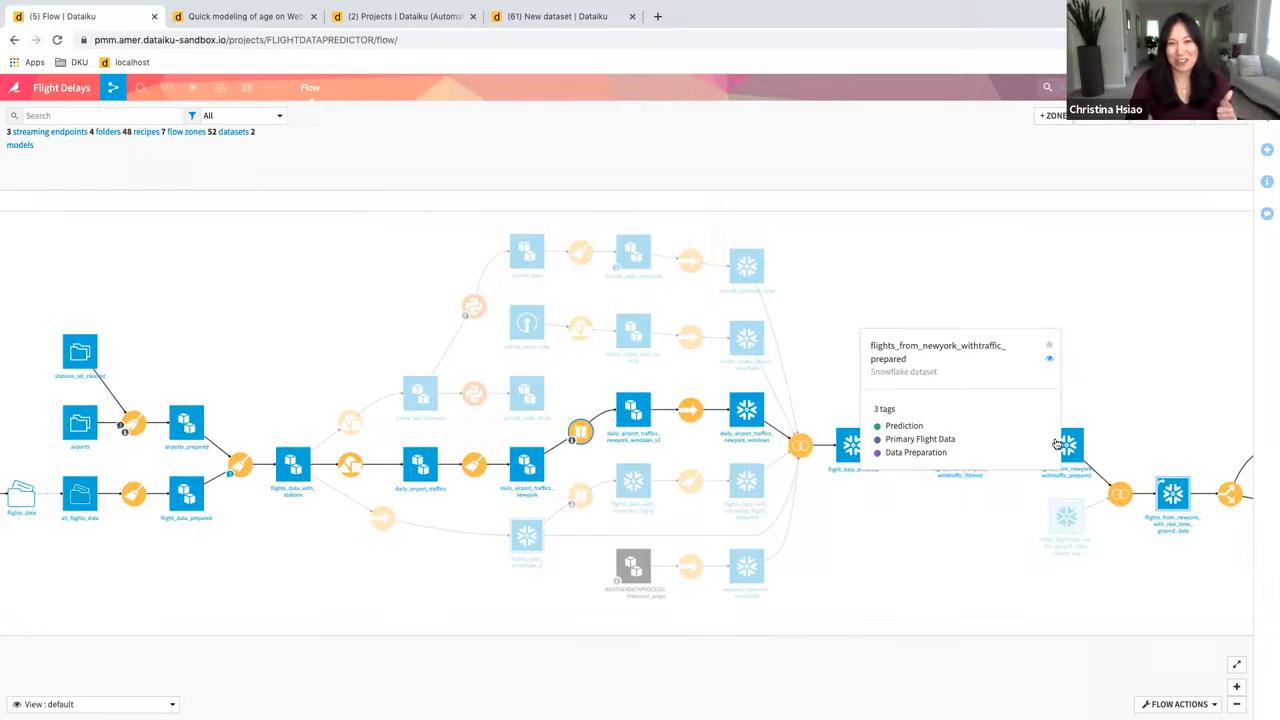
{"action": "left_click_drag", "start_coordinate": [1120, 443], "coordinate": [1065, 423]}
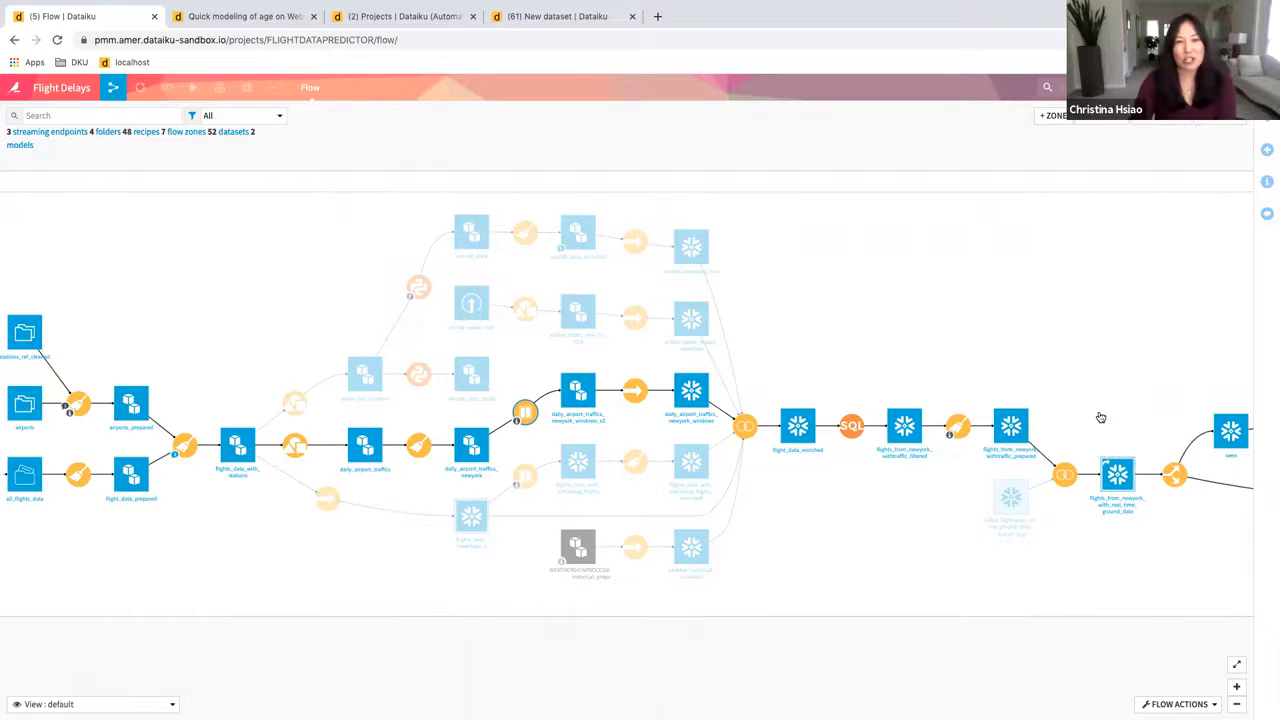
{"action": "left_click_drag", "start_coordinate": [1097, 409], "coordinate": [1090, 409]}
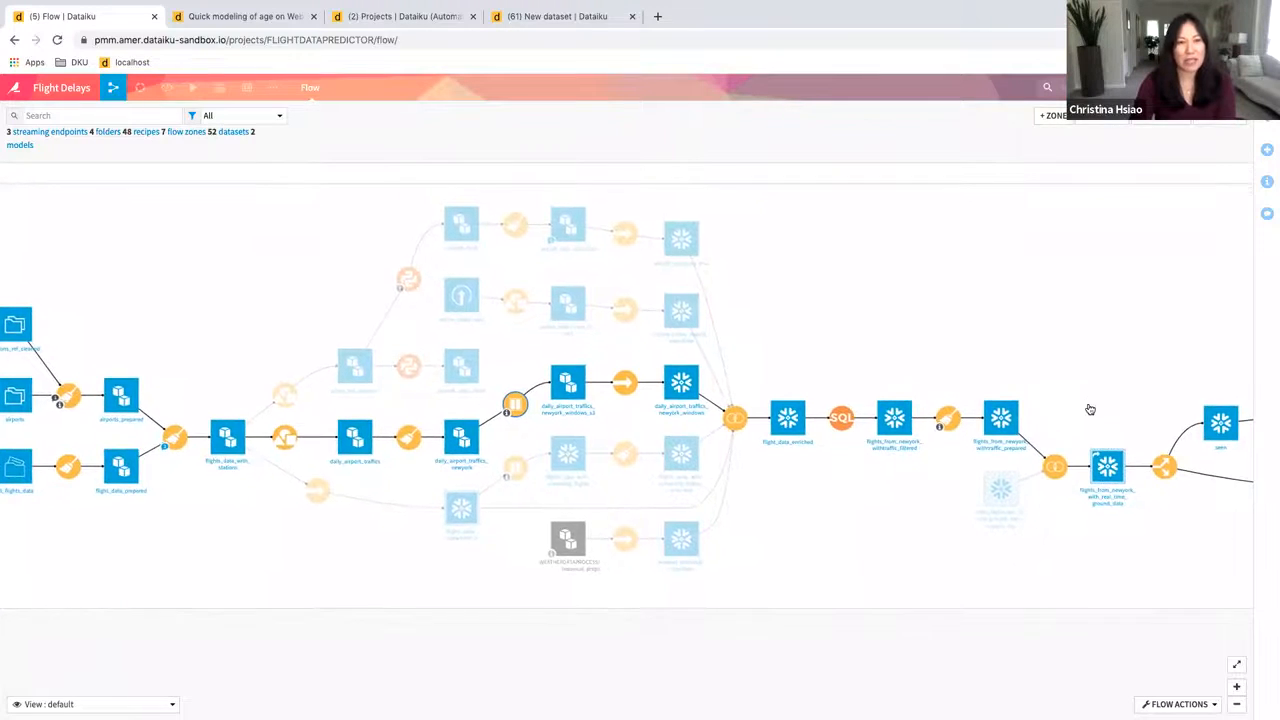
{"action": "double_click", "coordinate": [1105, 476]}
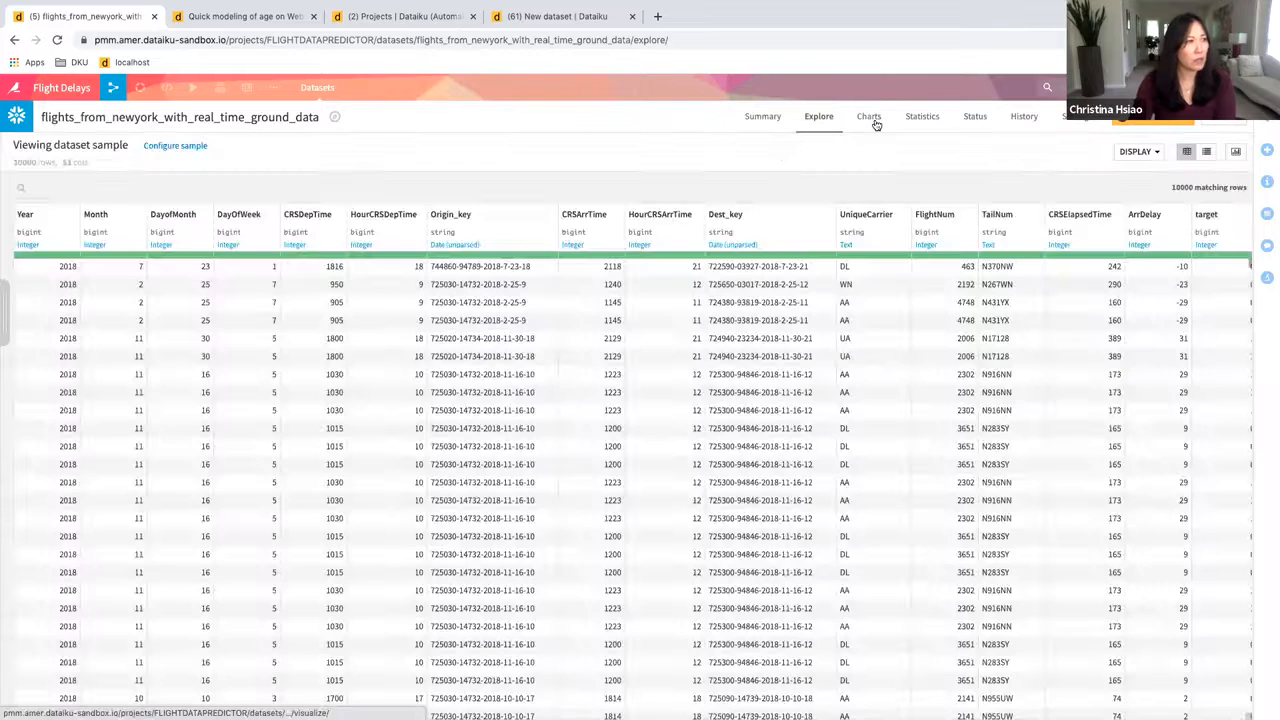
{"action": "left_click", "coordinate": [874, 122]}
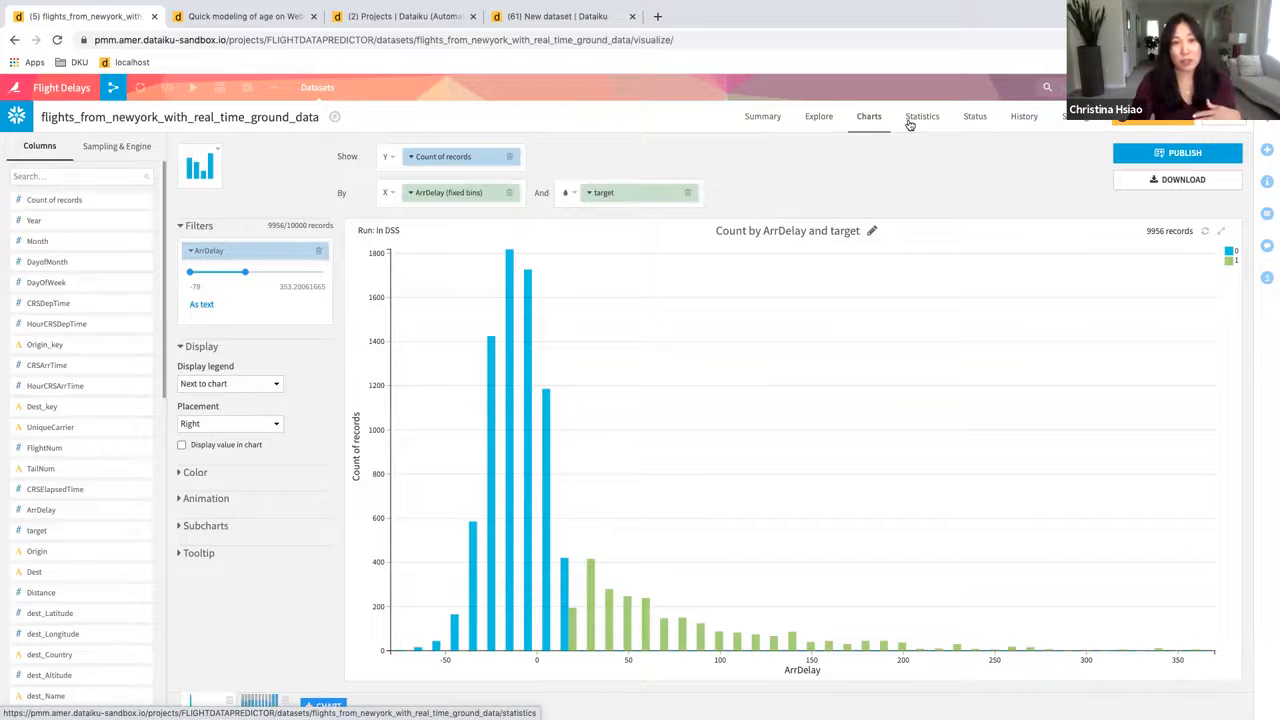
- Review the dataset's statistics worksheet, covering the bivariate analysis, Spearman correlation matrix, and 2D distribution of DayofMonth and ArrDelay
{"action": "left_click", "coordinate": [910, 120]}
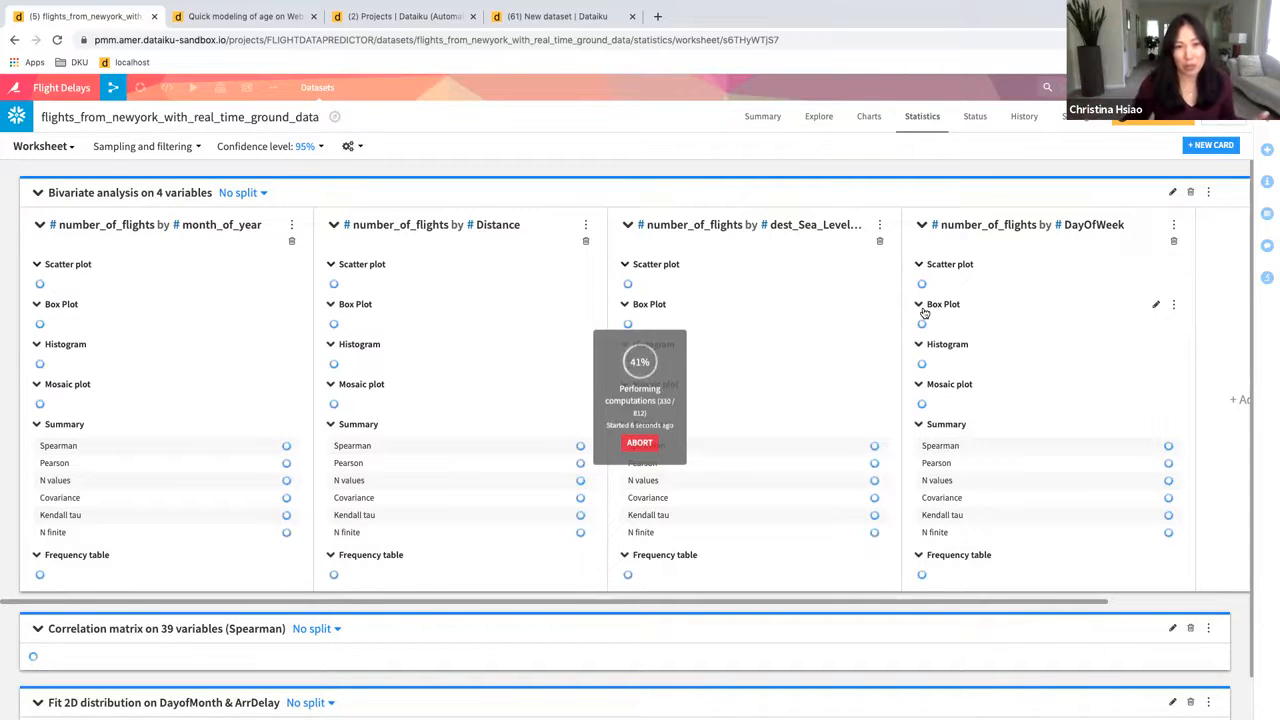
{"action": "scroll", "coordinate": [925, 330], "scroll_direction": "down", "scroll_amount": 1}
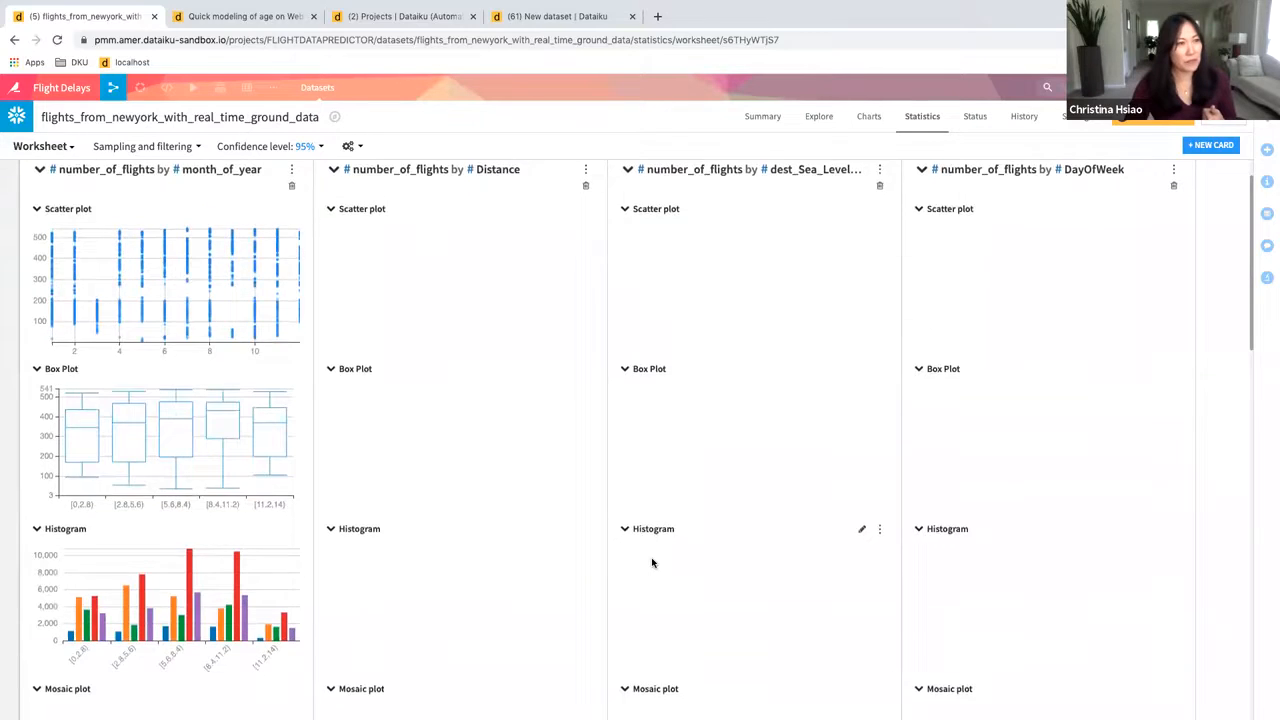
{"action": "scroll", "coordinate": [652, 563], "scroll_direction": "down", "scroll_amount": 1}
{"action": "scroll", "coordinate": [652, 563], "scroll_direction": "down", "scroll_amount": 1}
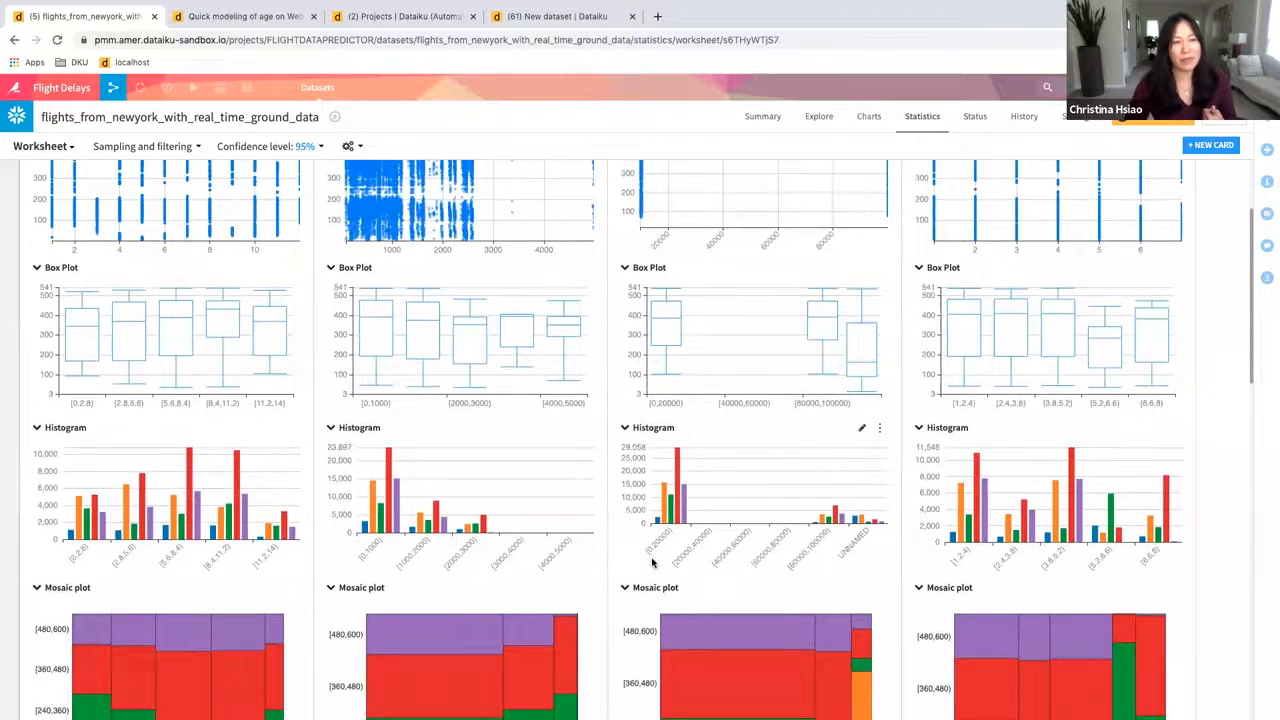
{"action": "scroll", "coordinate": [652, 563], "scroll_direction": "down", "scroll_amount": 3}
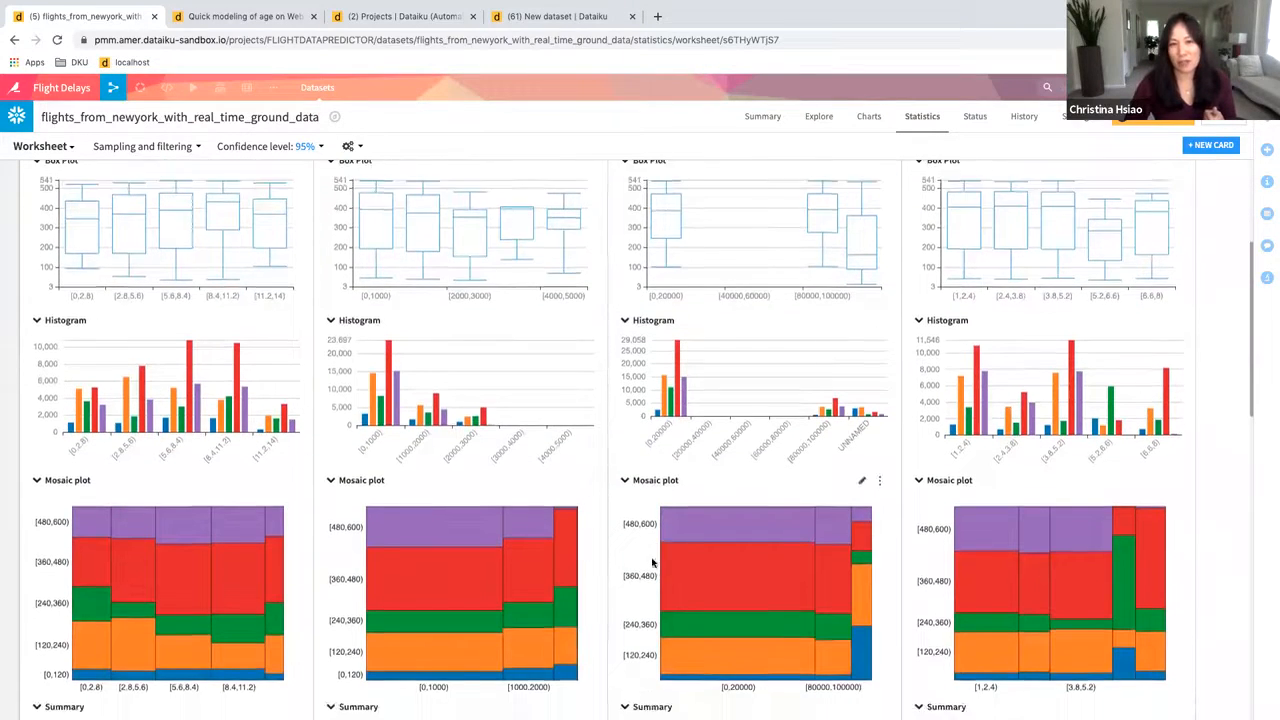
{"action": "scroll", "coordinate": [652, 563], "scroll_direction": "down", "scroll_amount": 20}
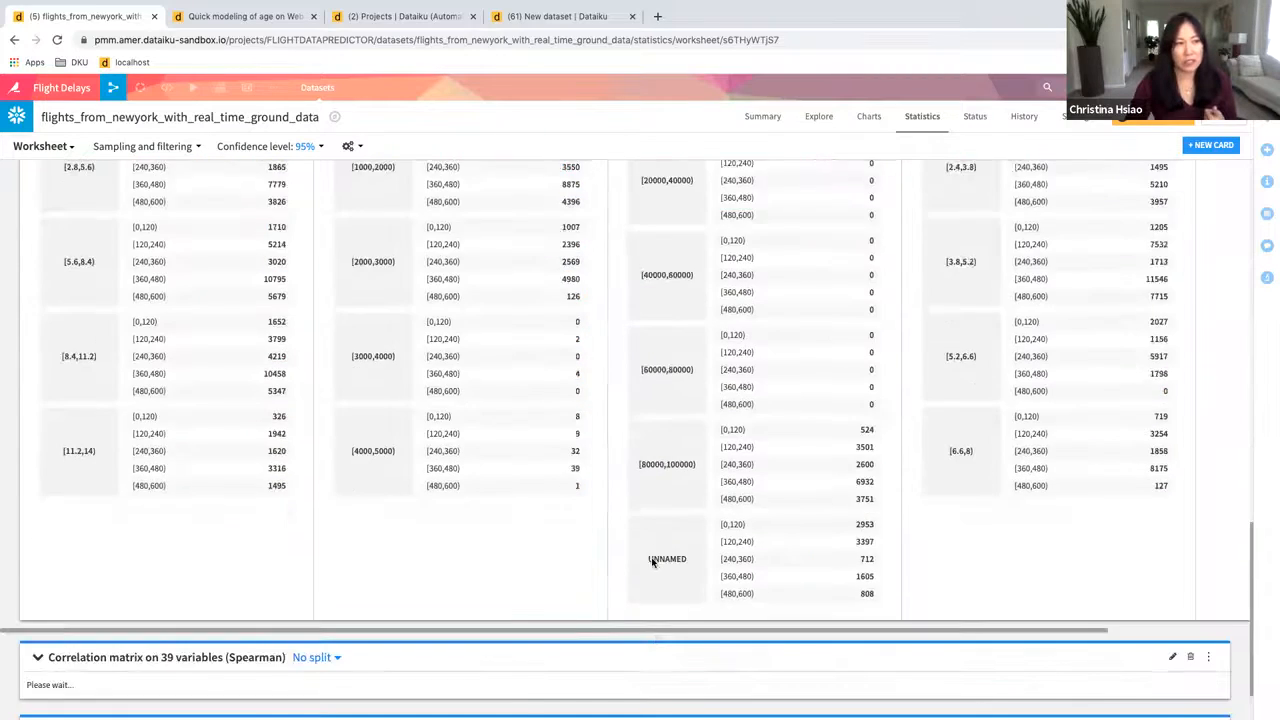
{"action": "scroll", "coordinate": [652, 563], "scroll_direction": "down", "scroll_amount": 7}
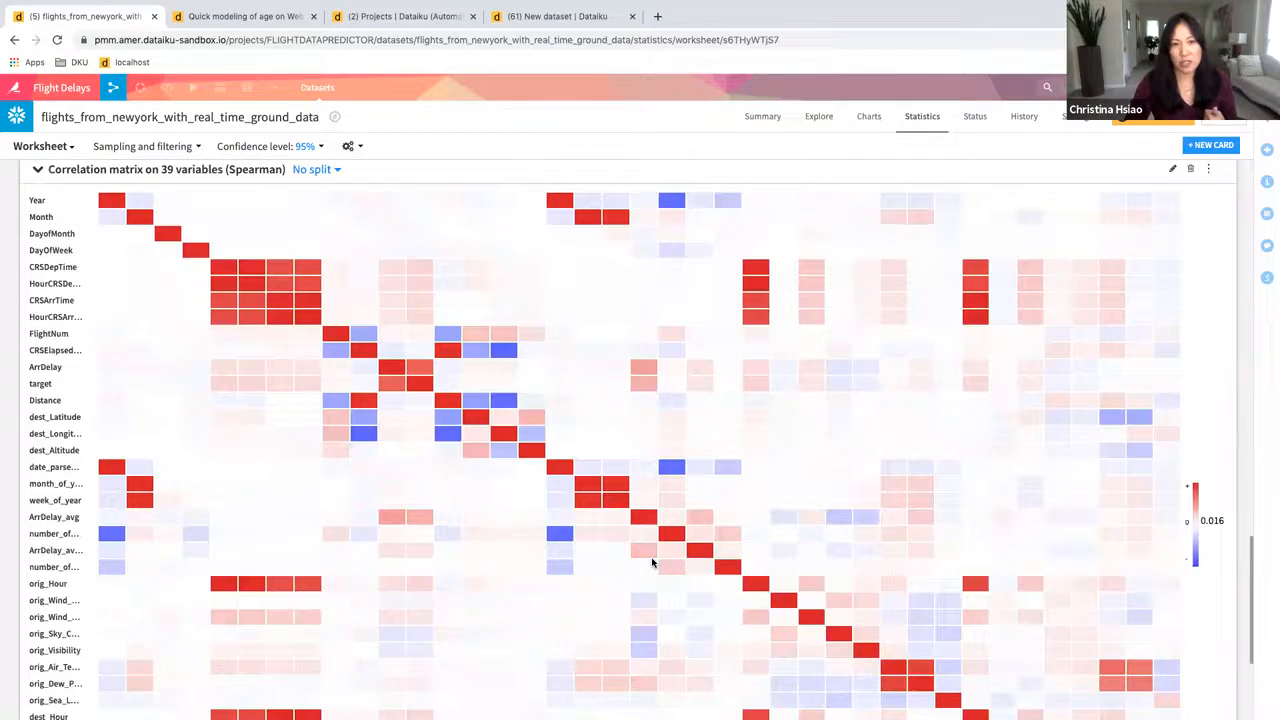
{"action": "scroll", "coordinate": [652, 563], "scroll_direction": "down", "scroll_amount": 8}
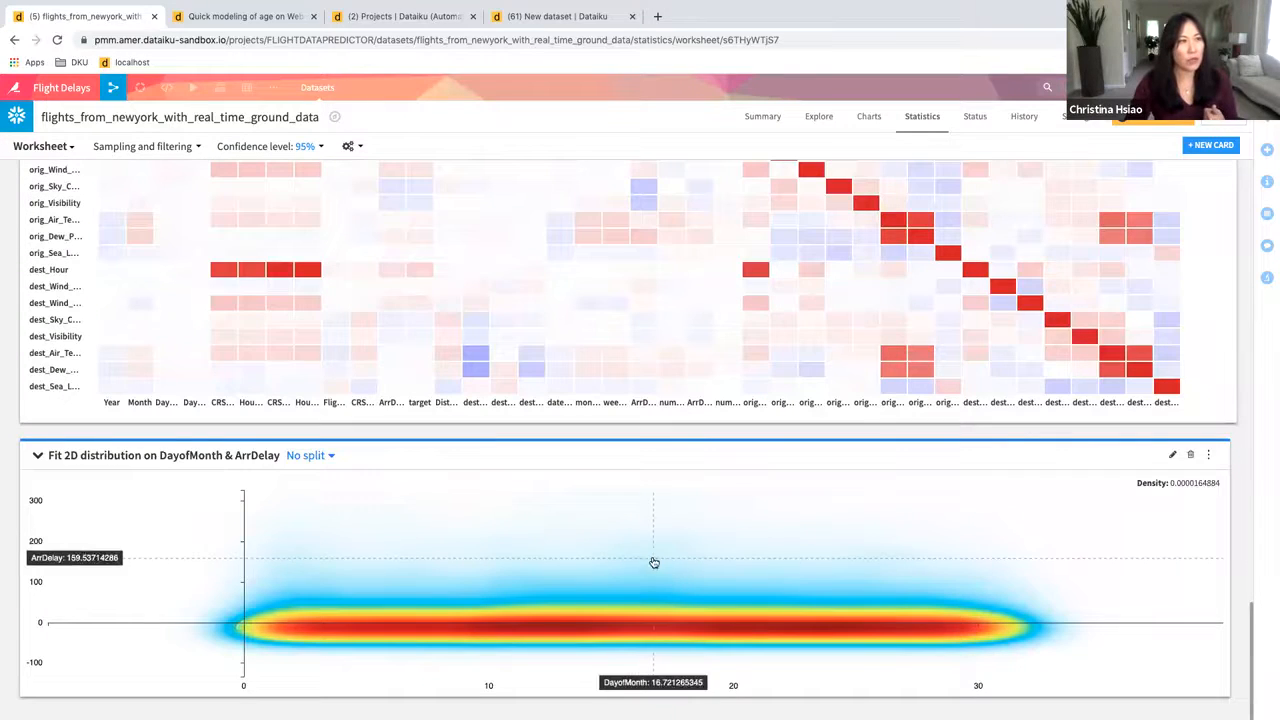
- Return to the dataset's sample and look over the lab and recipe actions available for it
{"action": "left_click", "coordinate": [818, 118]}
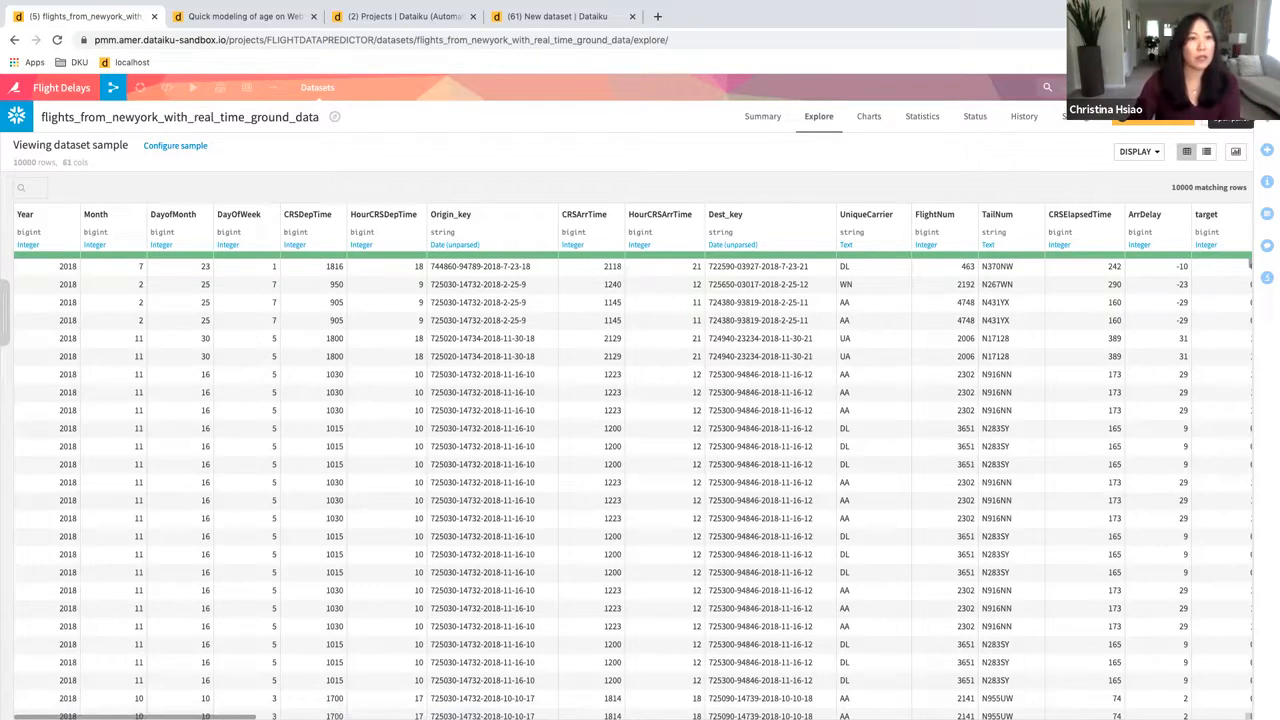
{"action": "left_click", "coordinate": [1250, 124]}
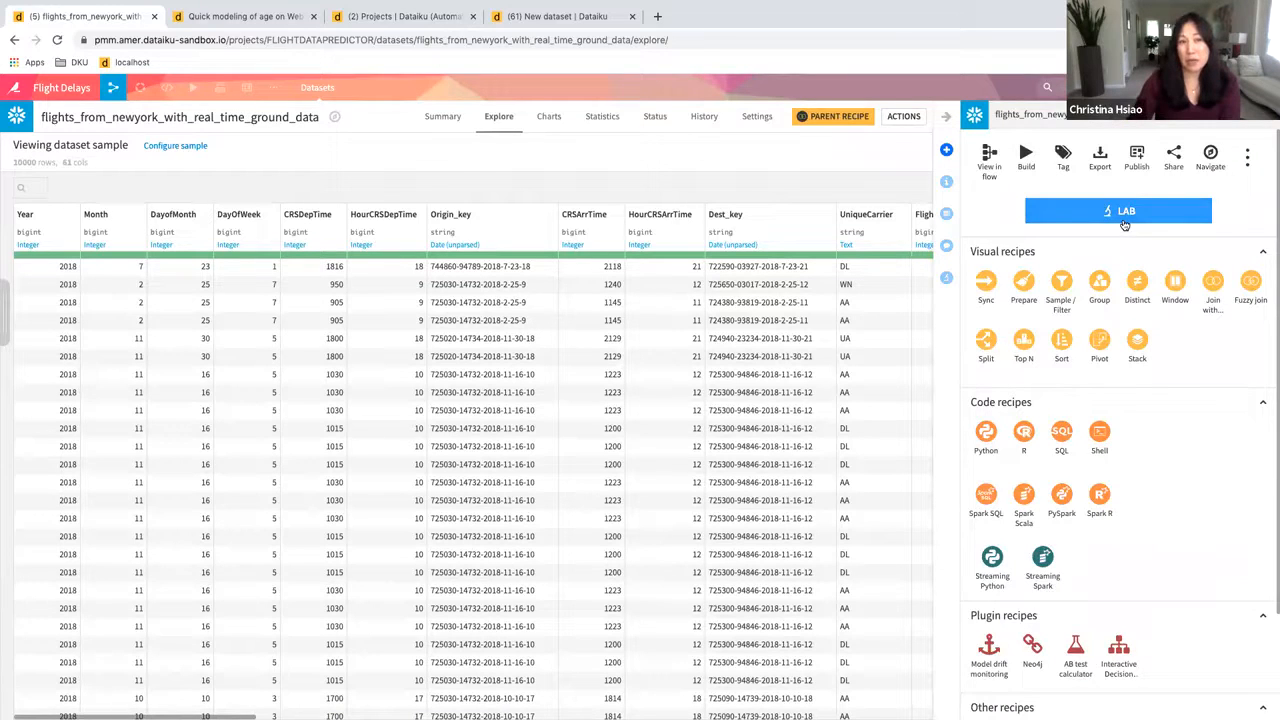
{"action": "left_click", "coordinate": [947, 125]}
- Review the AutoML and Expert options for a prediction model on the target column, and close them without creating one
{"action": "left_click", "coordinate": [1230, 218]}
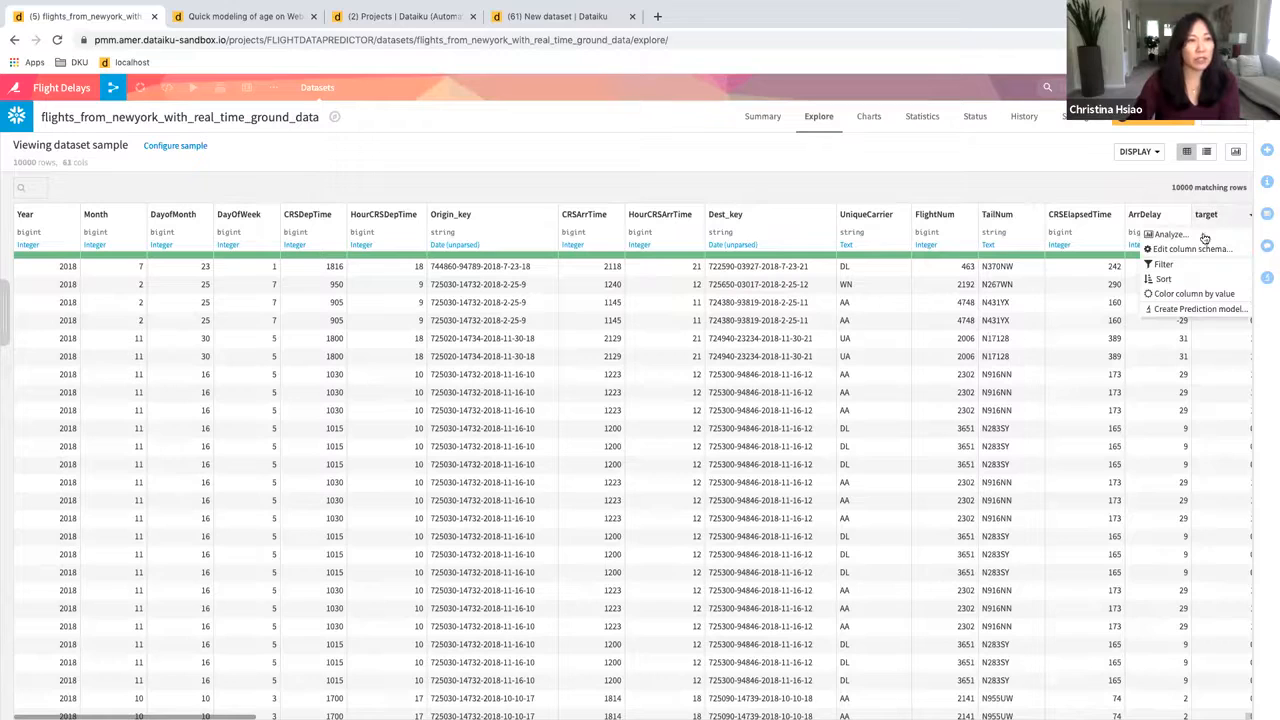
{"action": "left_click", "coordinate": [1192, 310]}
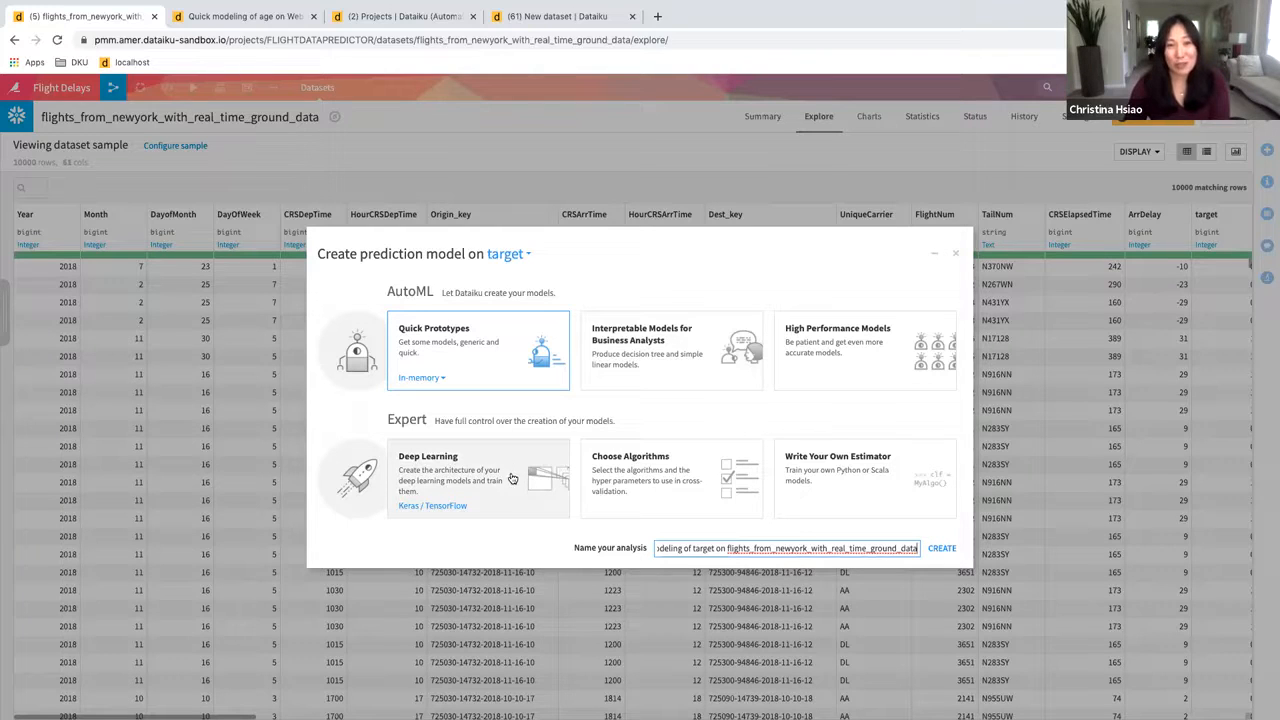
{"action": "left_click", "coordinate": [955, 253]}
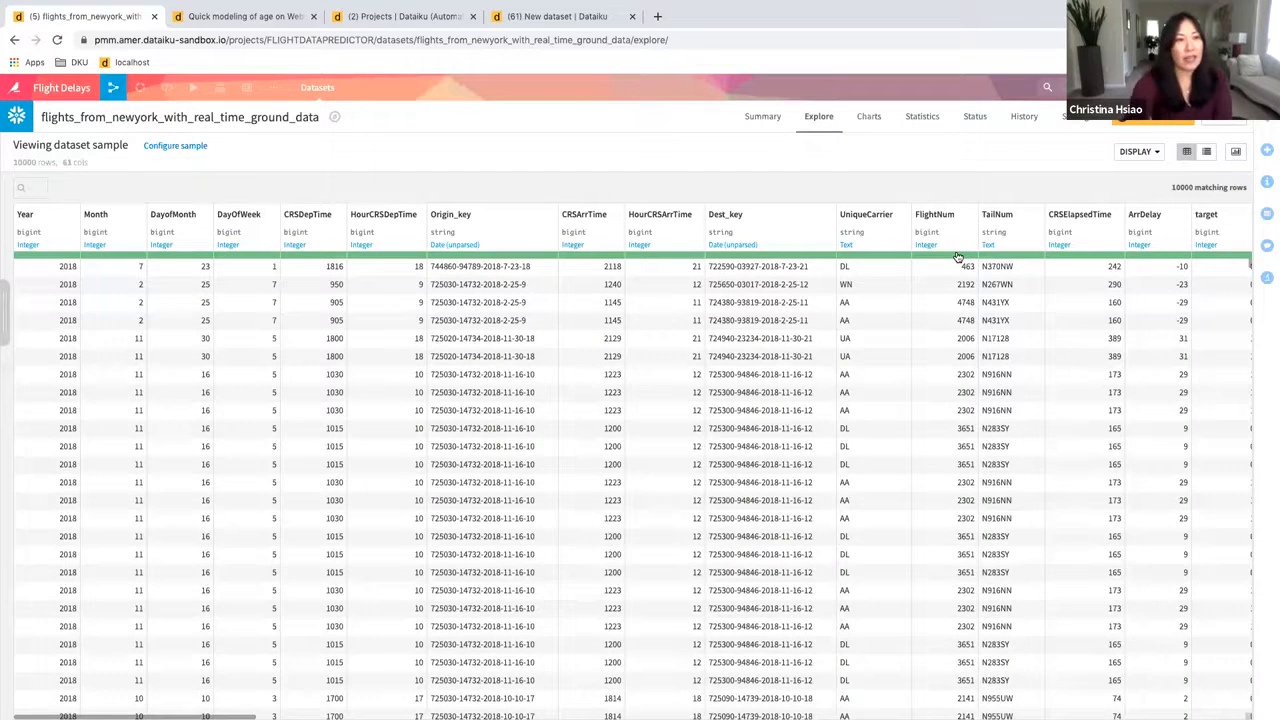
- Return to the flow, open the random forest prediction model, and review its saved versions down to the active one
{"action": "key", "text": "g"}
{"action": "key", "text": "f"}
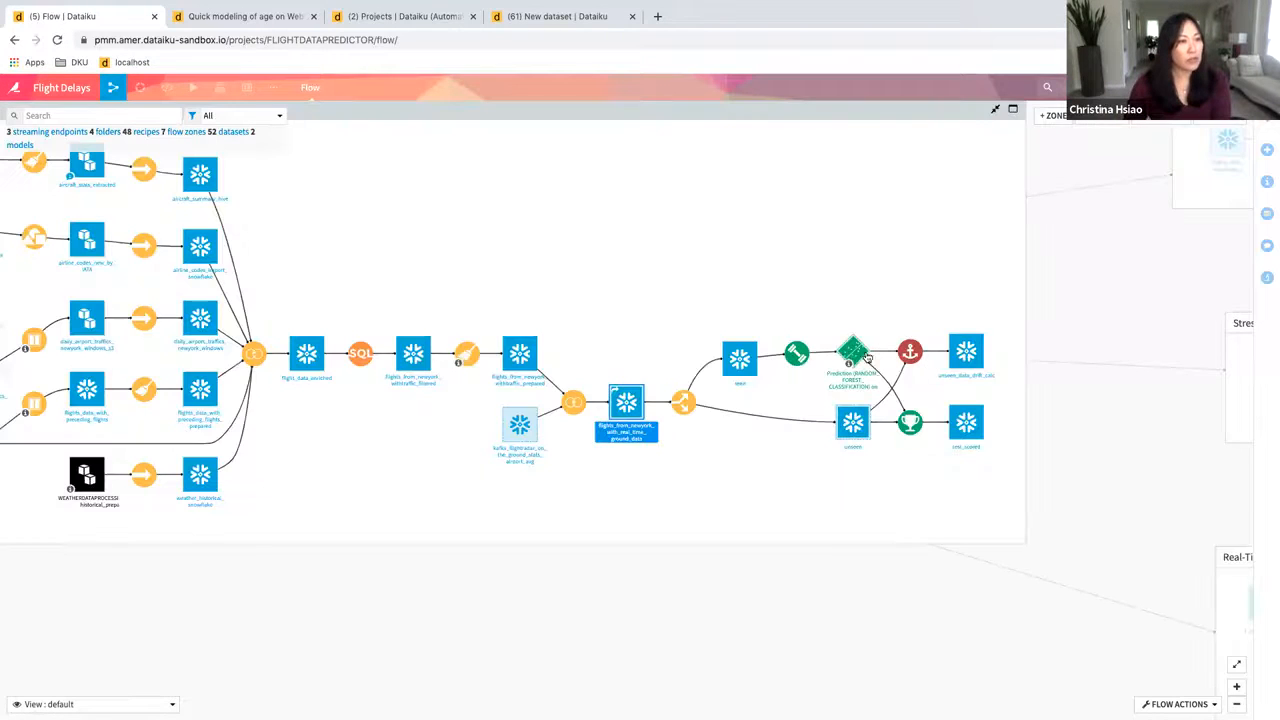
{"action": "double_click", "coordinate": [861, 357]}
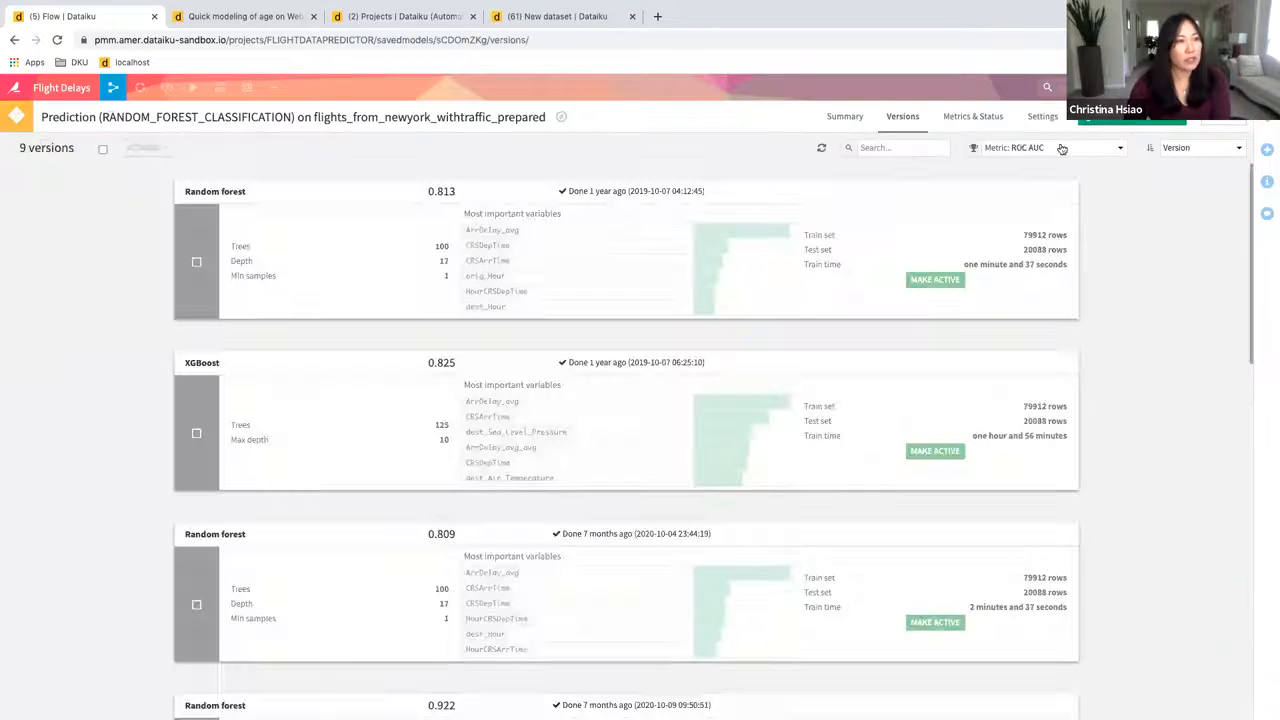
{"action": "scroll", "coordinate": [802, 437], "scroll_direction": "down", "scroll_amount": 1}
{"action": "scroll", "coordinate": [802, 437], "scroll_direction": "down", "scroll_amount": 6}
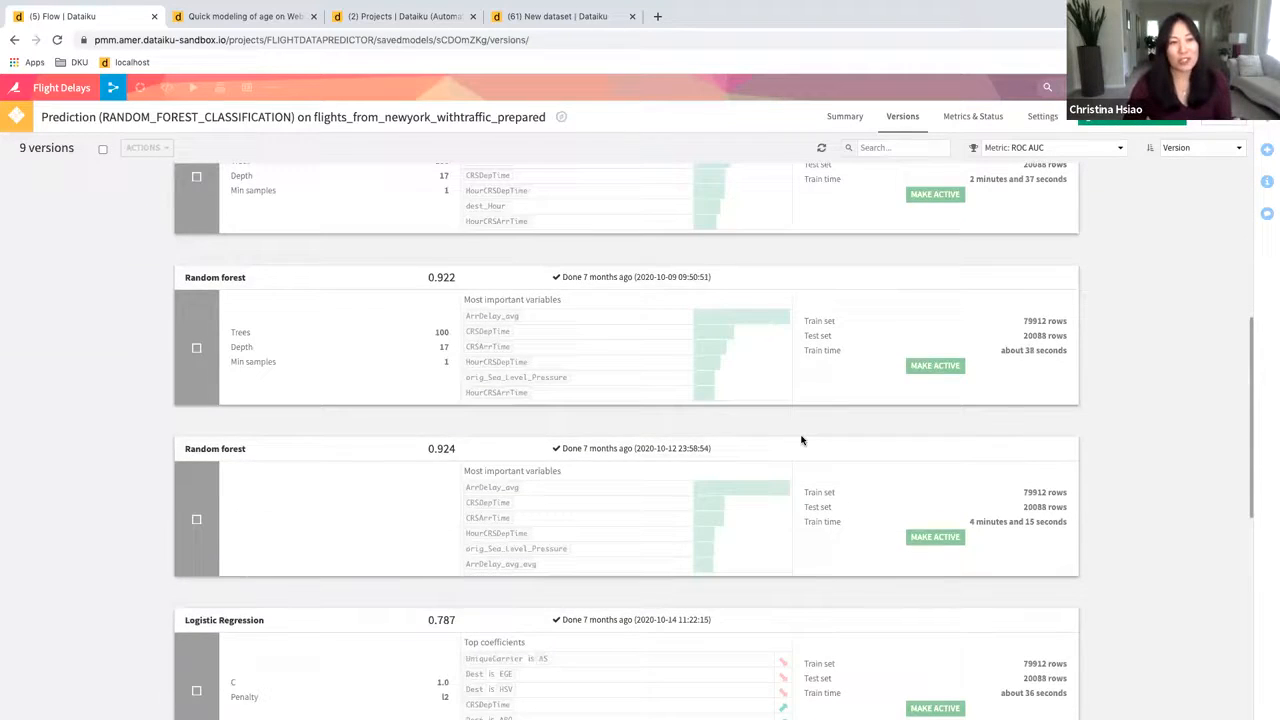
{"action": "scroll", "coordinate": [802, 437], "scroll_direction": "down", "scroll_amount": 3}
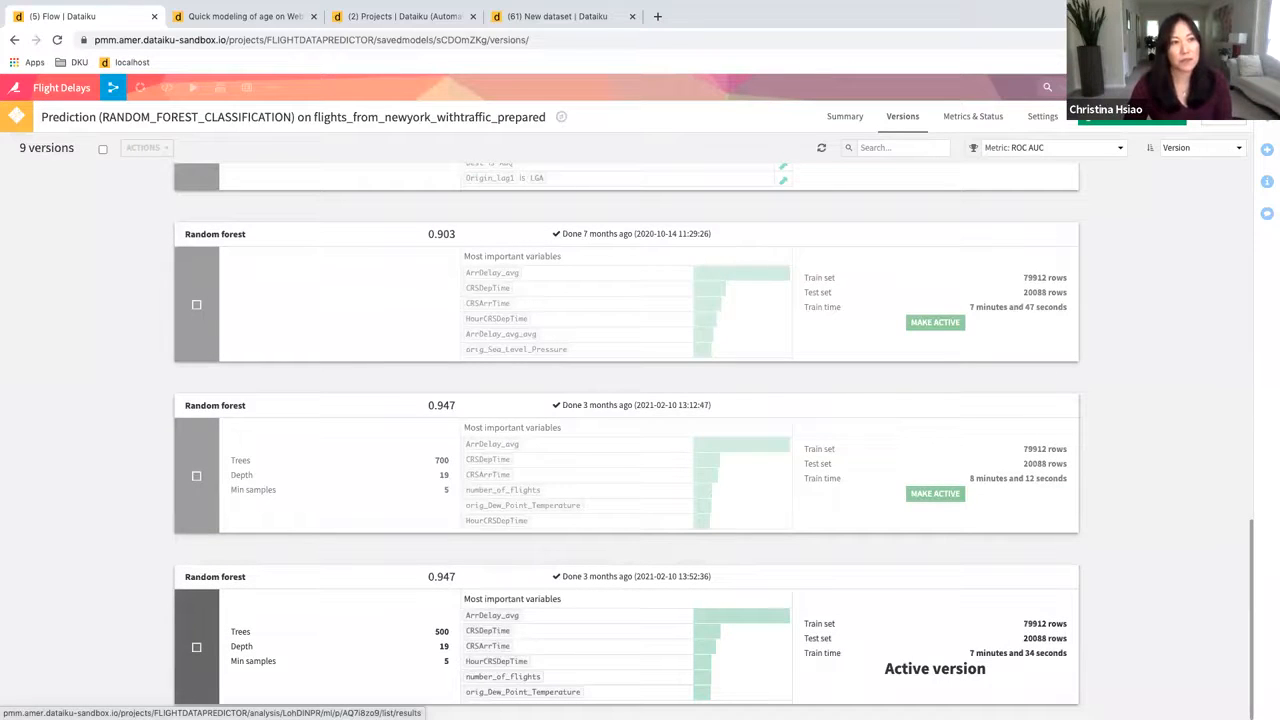
- Open the model's original analysis, autoML2020, and show the features handling settings in its design
{"action": "left_click", "coordinate": [1124, 117]}
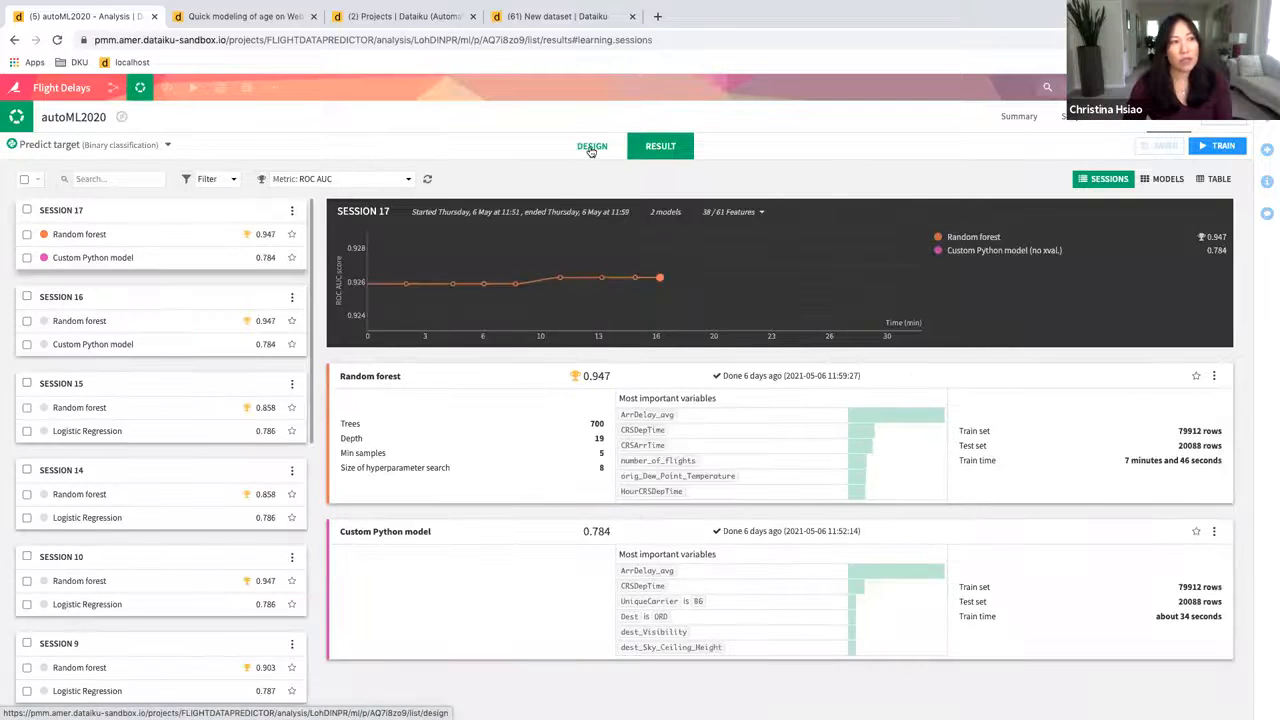
{"action": "left_click", "coordinate": [591, 148]}
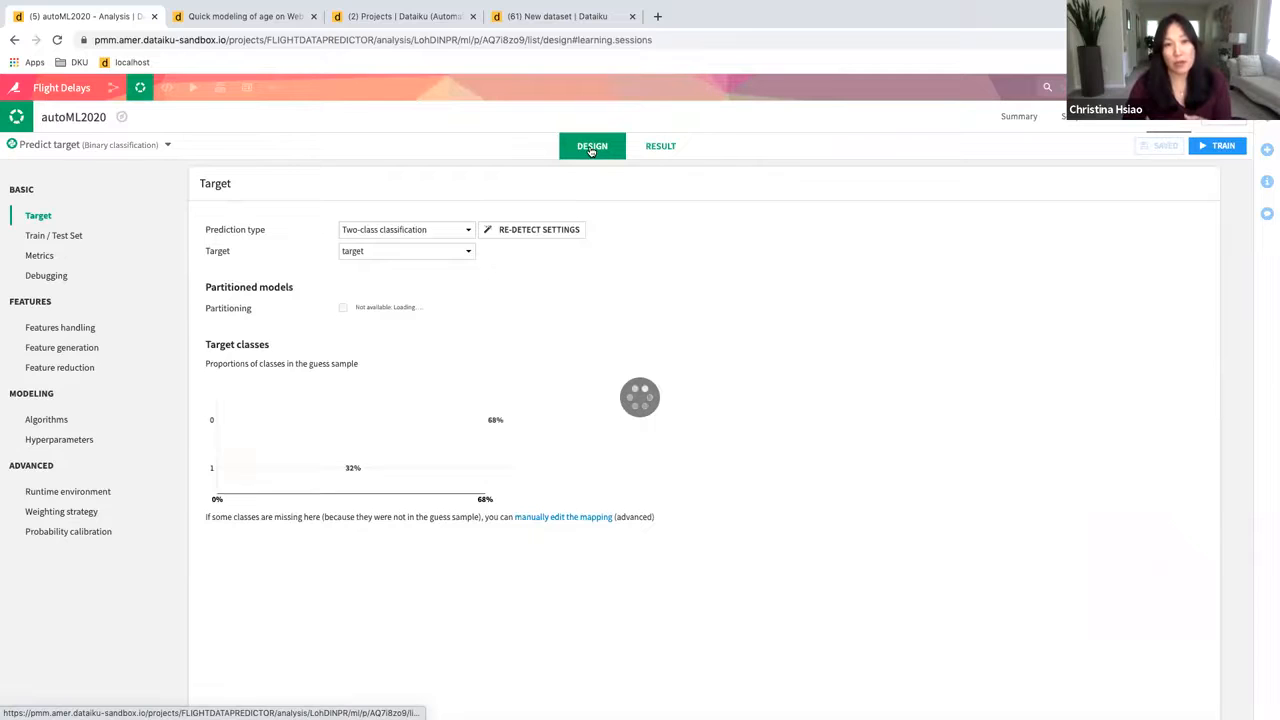
{"action": "left_click", "coordinate": [84, 329]}
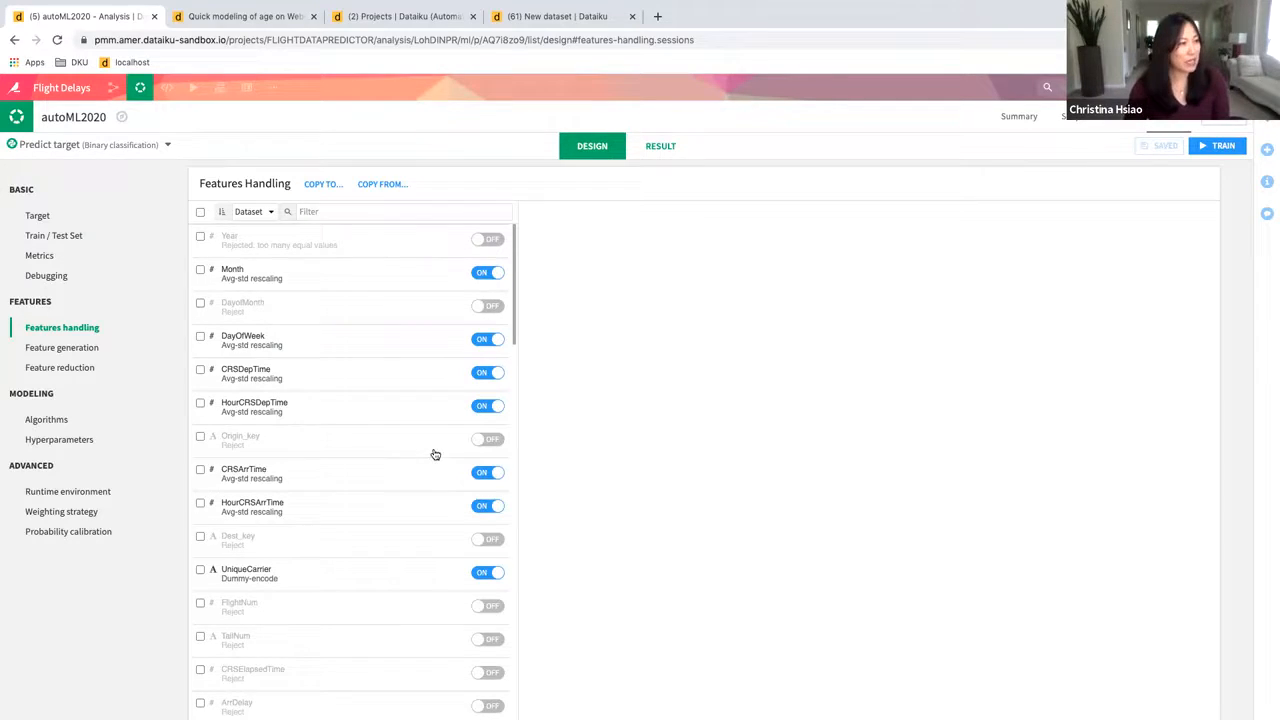
- Inspect the UniqueCarrier feature's handling settings and category handling options, and look through the other features in the list
{"action": "scroll", "coordinate": [434, 452], "scroll_direction": "down", "scroll_amount": 1}
{"action": "left_click", "coordinate": [421, 487]}
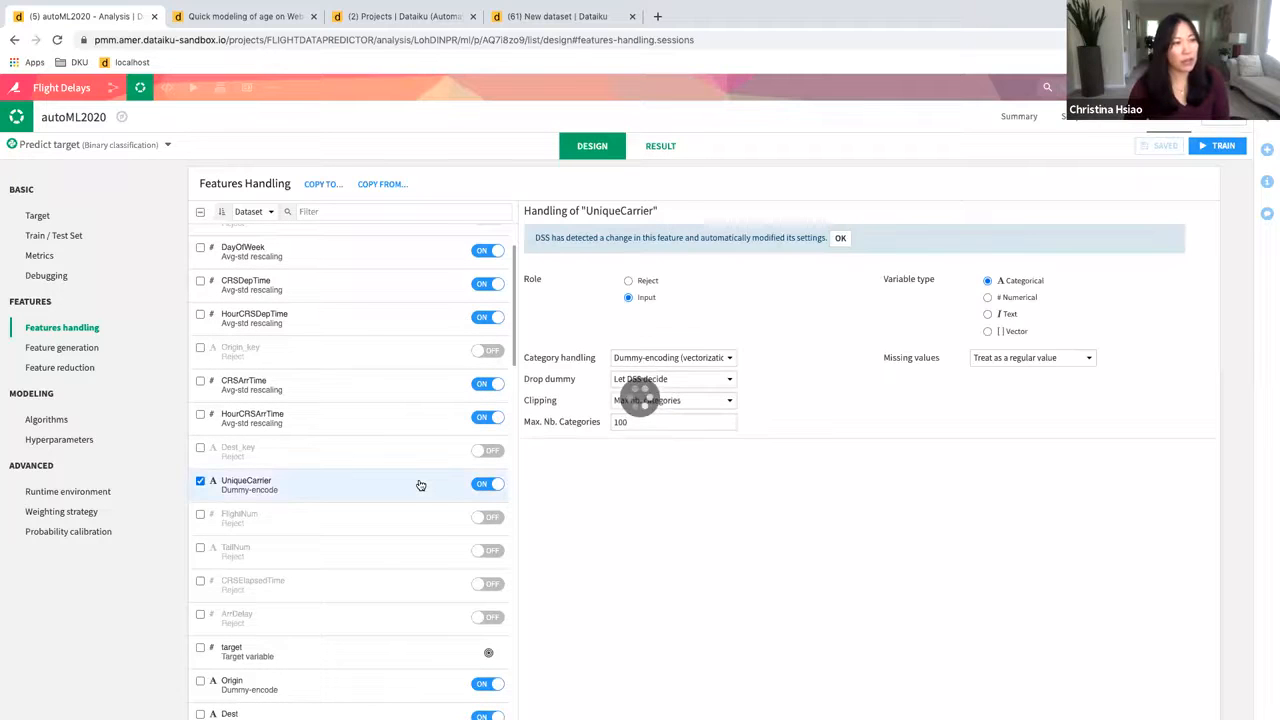
{"action": "left_click", "coordinate": [729, 362]}
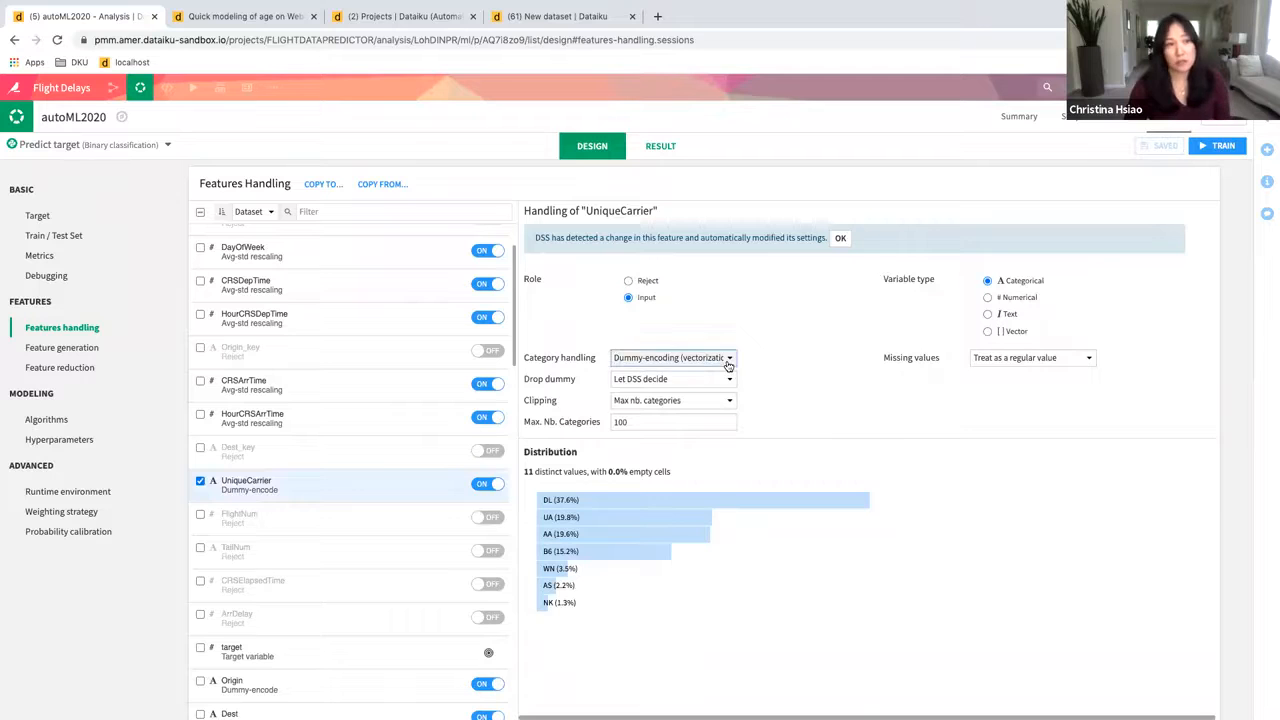
{"action": "left_click", "coordinate": [729, 362]}
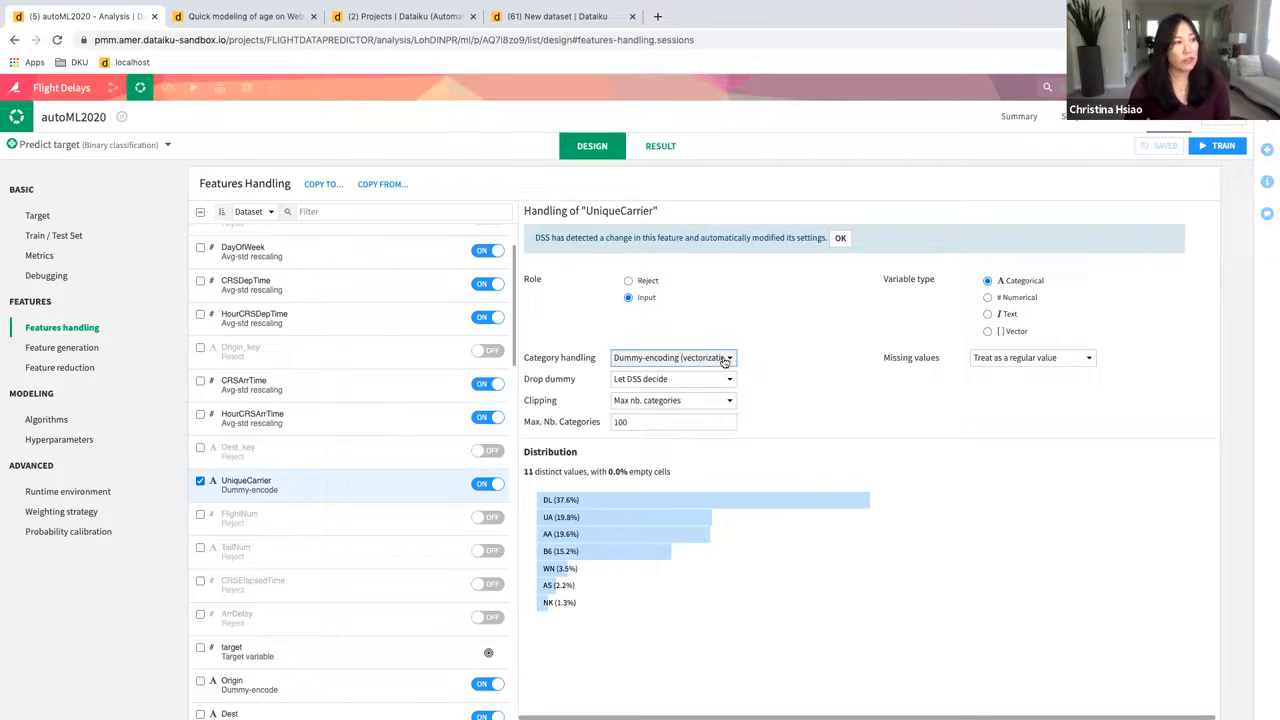
{"action": "scroll", "coordinate": [353, 490], "scroll_direction": "down", "scroll_amount": 2}
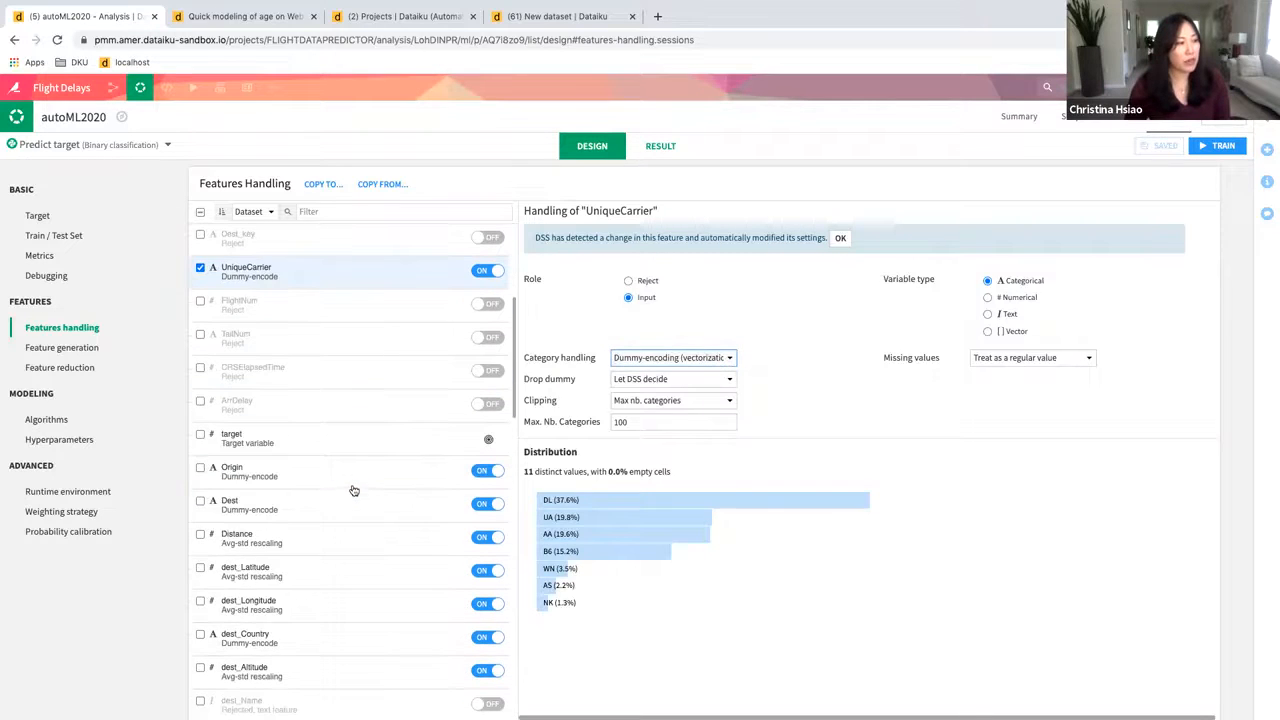
- Inspect the Distance feature's handling settings, keeping Standard rescaling and checking the rescaling and missing values options
{"action": "left_click", "coordinate": [363, 540]}
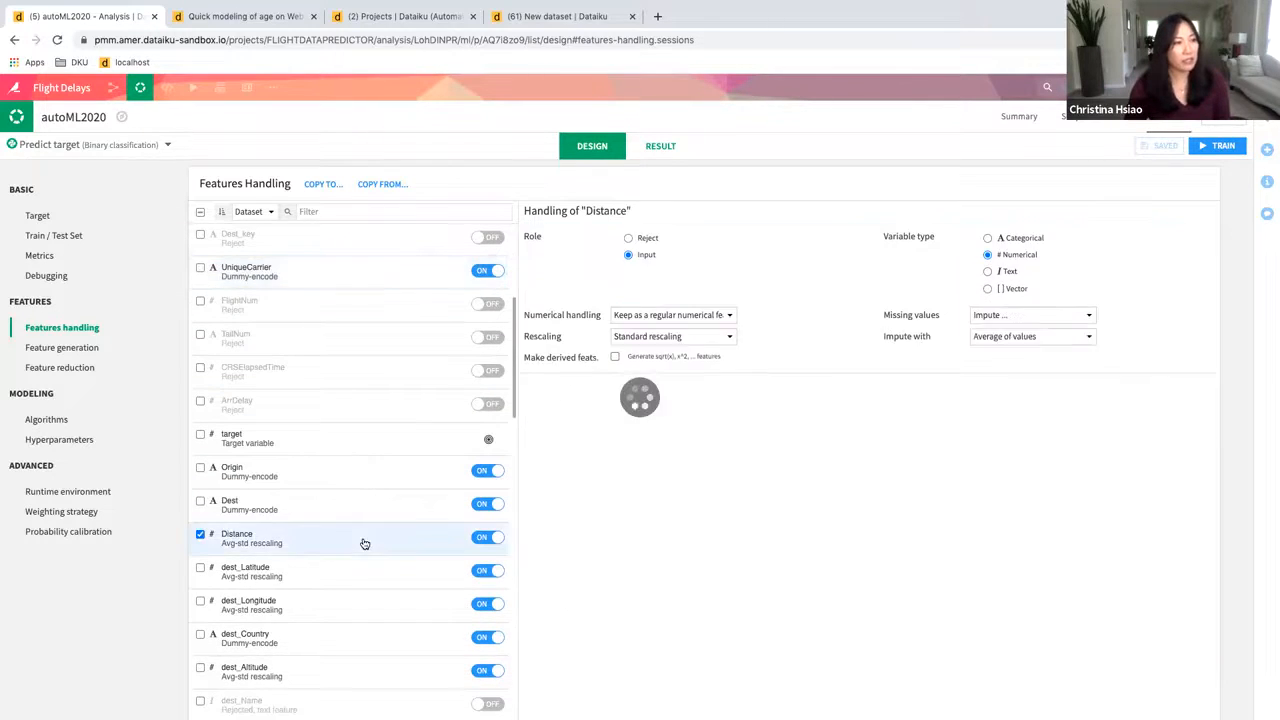
{"action": "left_click", "coordinate": [729, 335]}
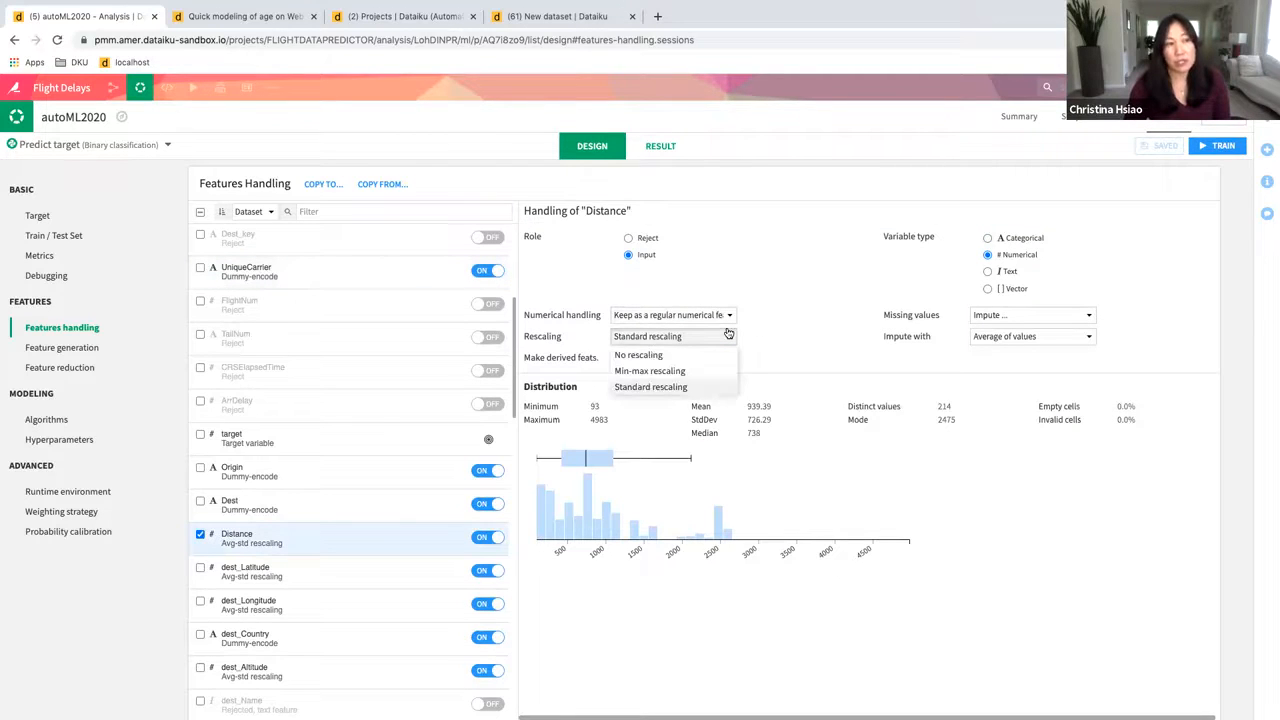
{"action": "left_click", "coordinate": [700, 386]}
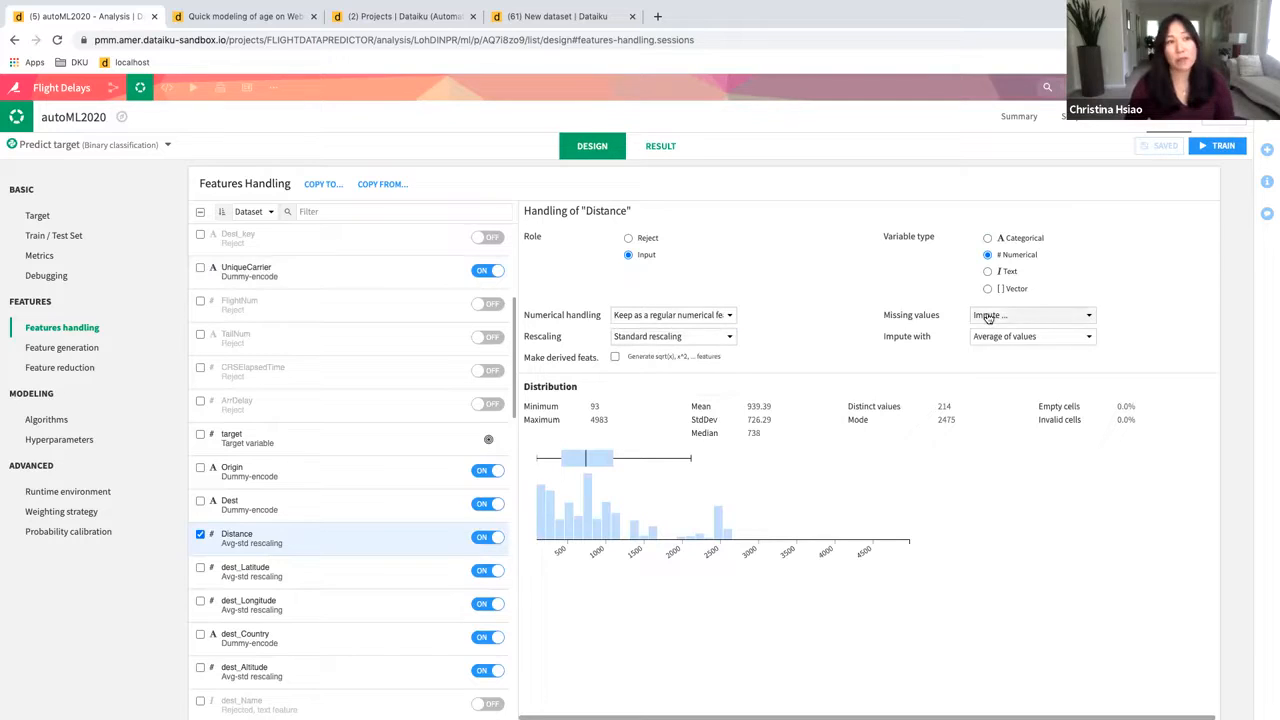
{"action": "left_click", "coordinate": [988, 316]}
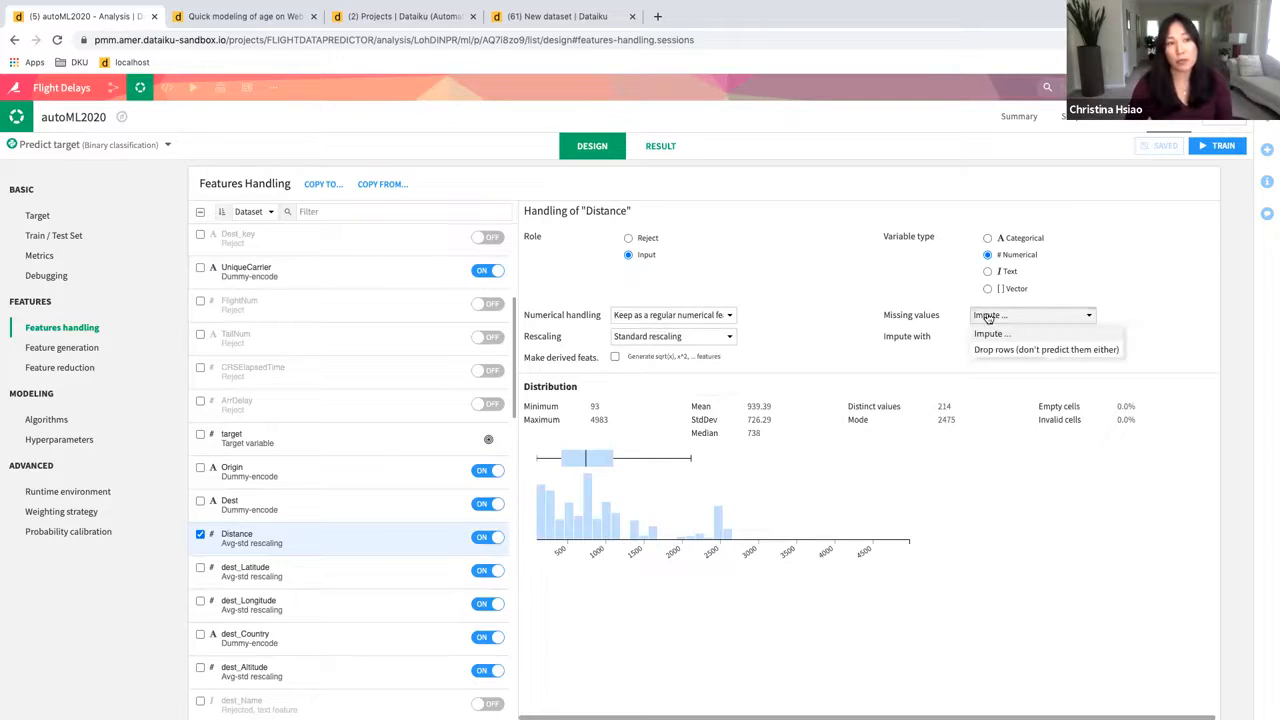
{"action": "left_click", "coordinate": [817, 310]}
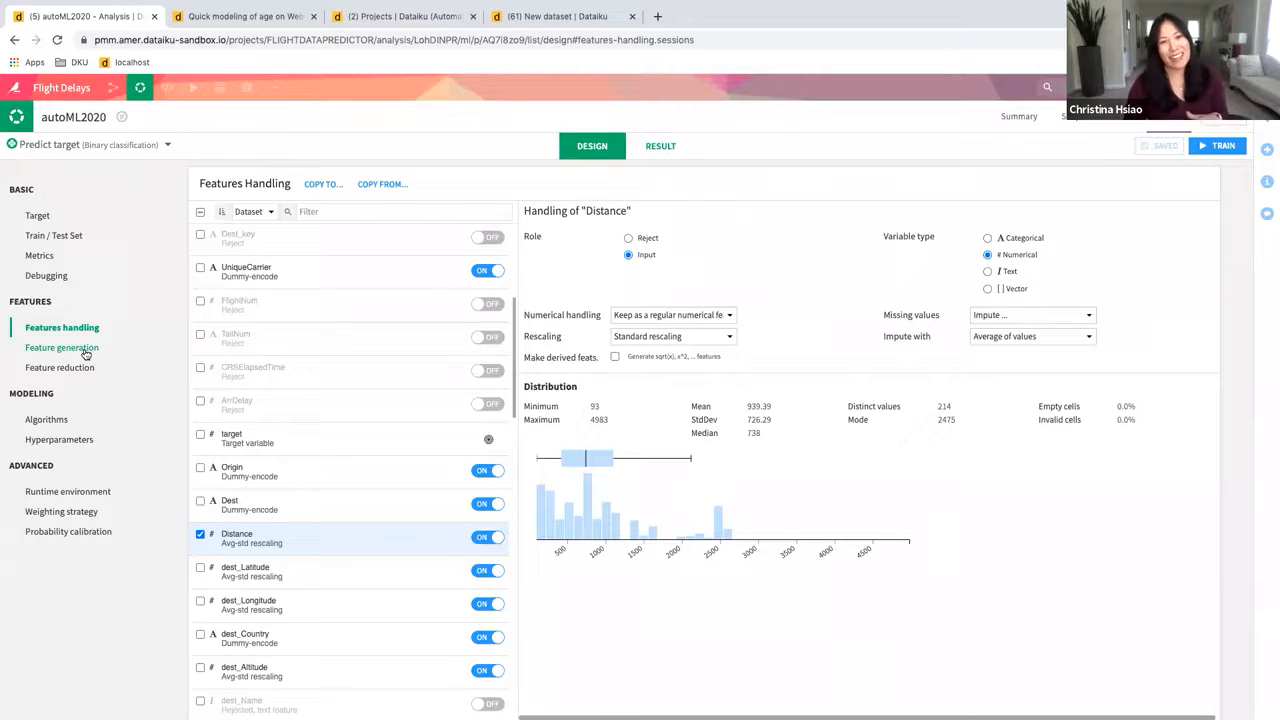
- Look over the design's algorithms and metrics settings, and examine the diagnostics and assertions in its debugging settings
{"action": "left_click", "coordinate": [57, 422]}
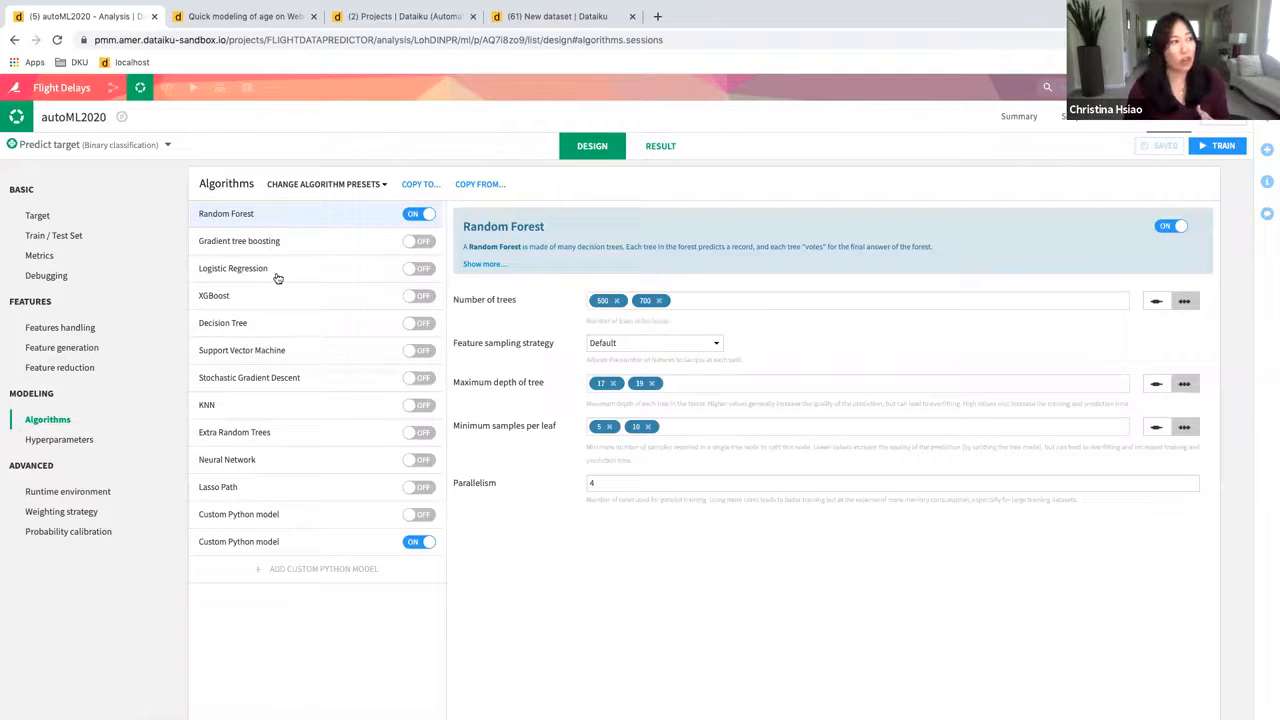
{"action": "left_click", "coordinate": [40, 256]}
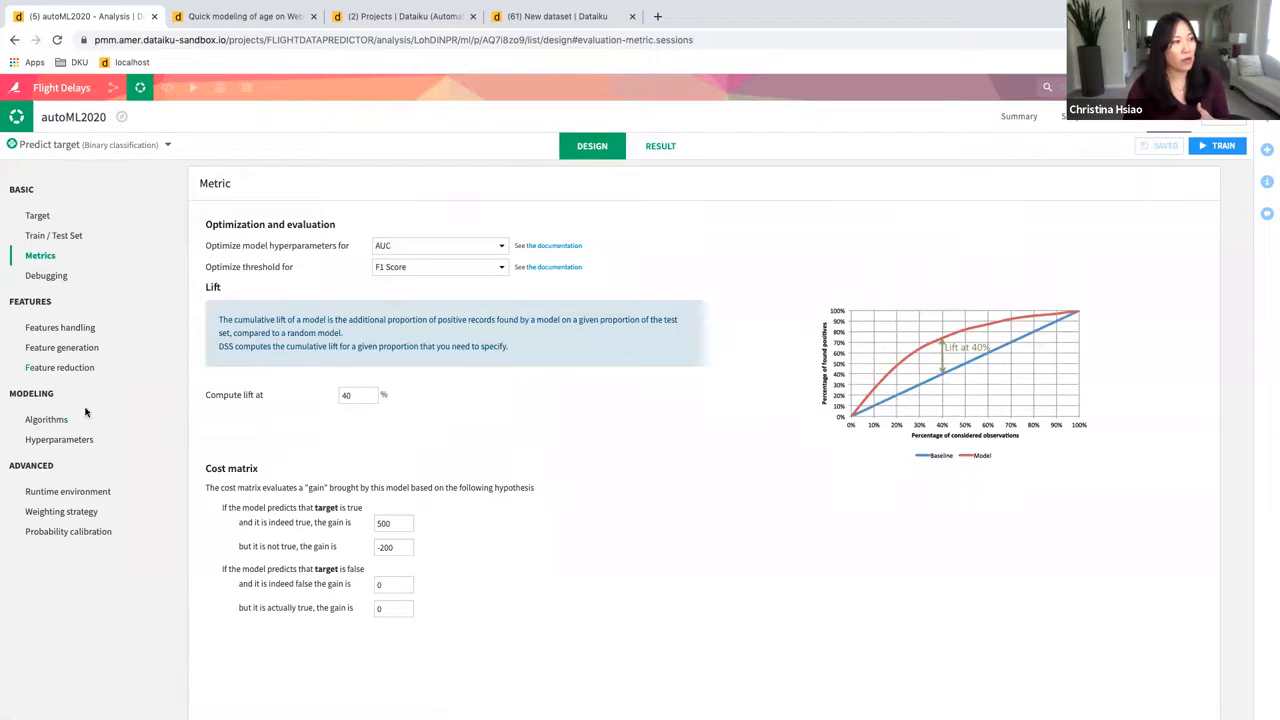
{"action": "left_click", "coordinate": [52, 275]}
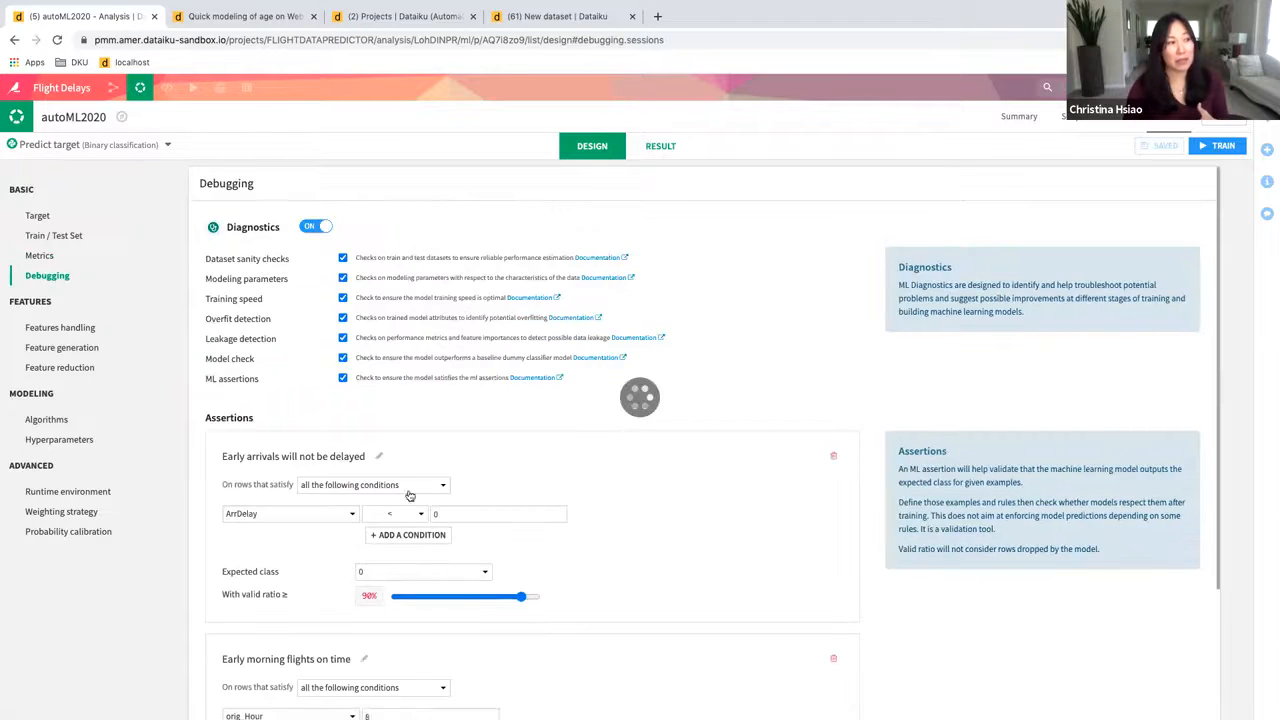
{"action": "scroll", "coordinate": [600, 520], "scroll_direction": "down", "scroll_amount": 1}
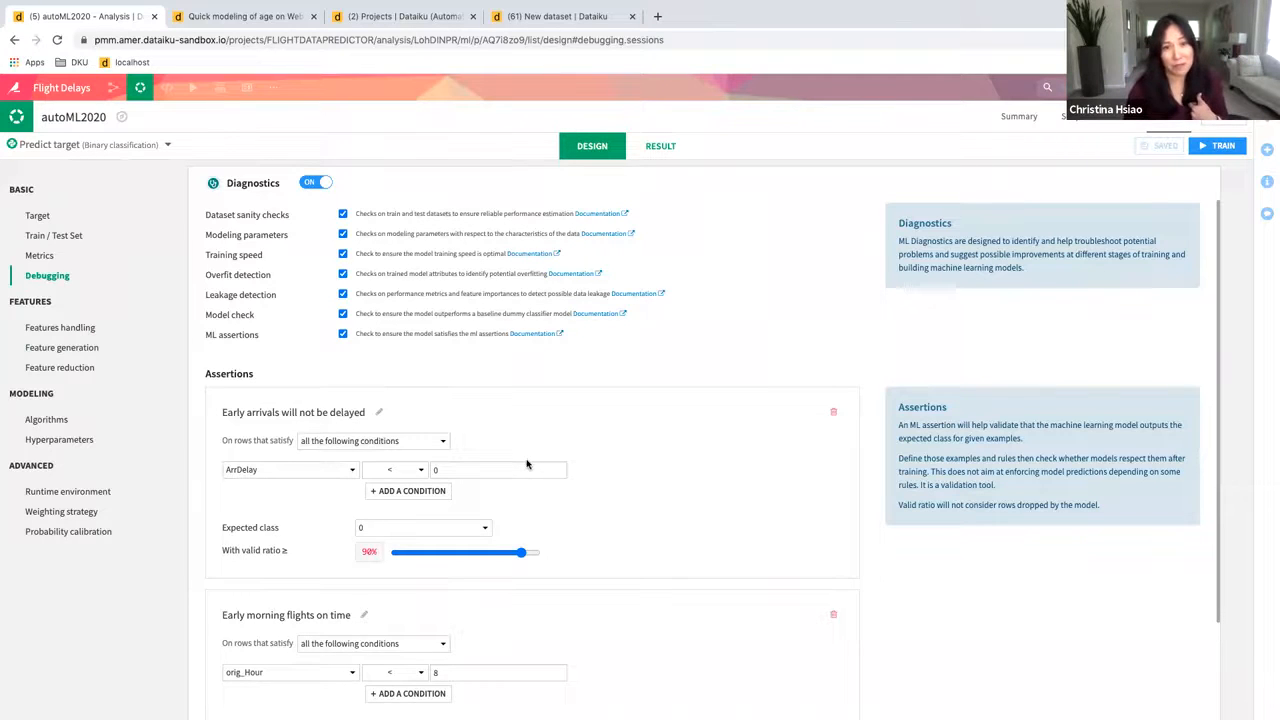
{"action": "scroll", "coordinate": [524, 461], "scroll_direction": "down", "scroll_amount": 2}
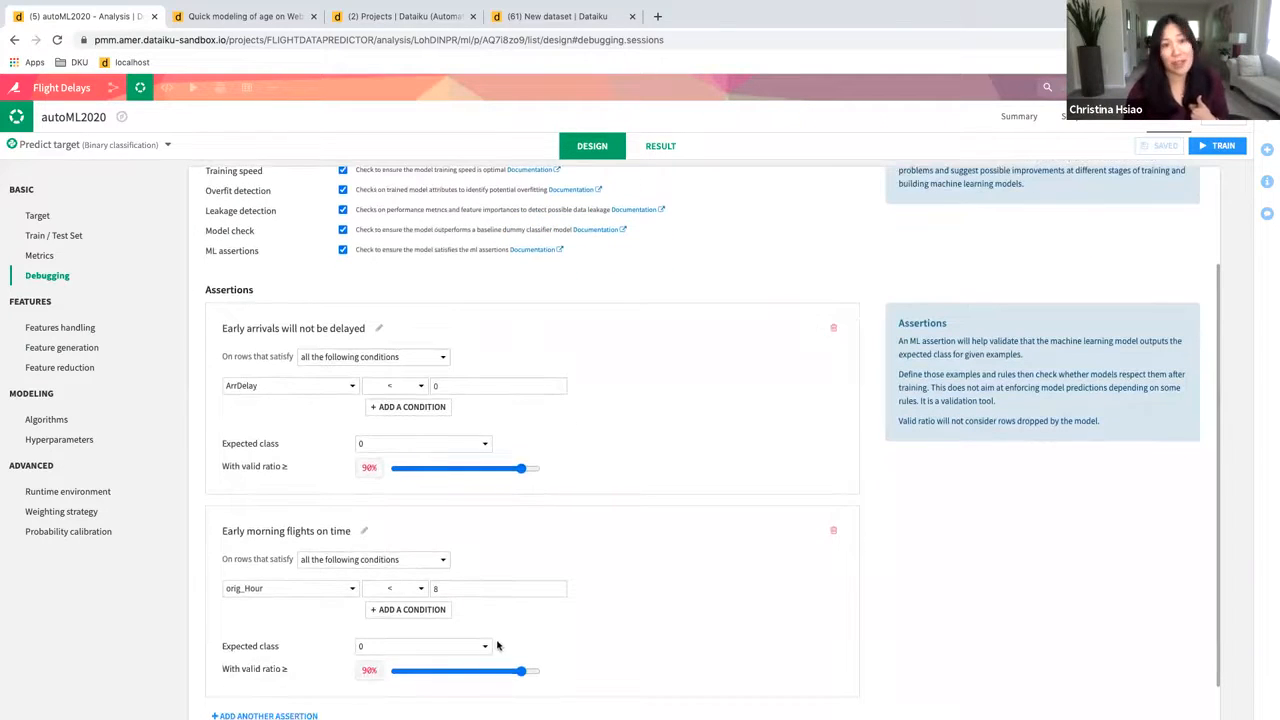
{"action": "scroll", "coordinate": [544, 652], "scroll_direction": "down", "scroll_amount": 1}
{"action": "scroll", "coordinate": [543, 652], "scroll_direction": "down", "scroll_amount": 1}
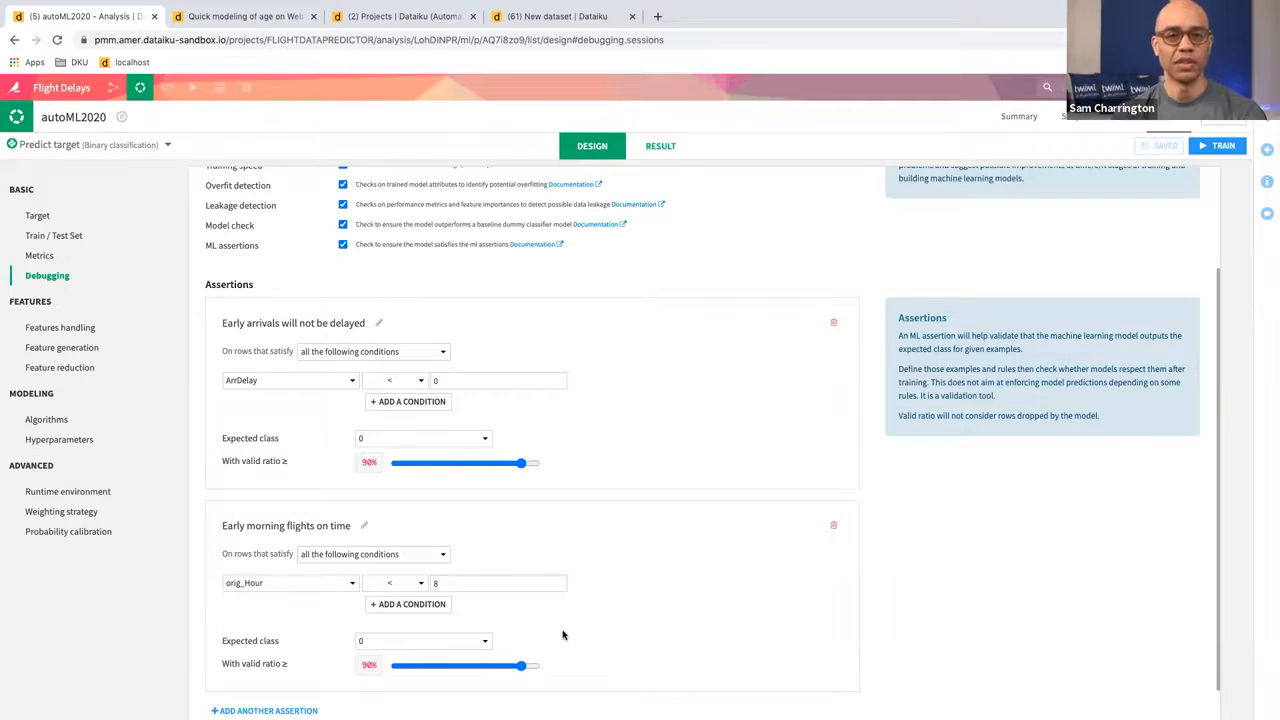
{"action": "scroll", "coordinate": [562, 635], "scroll_direction": "up", "scroll_amount": 1}
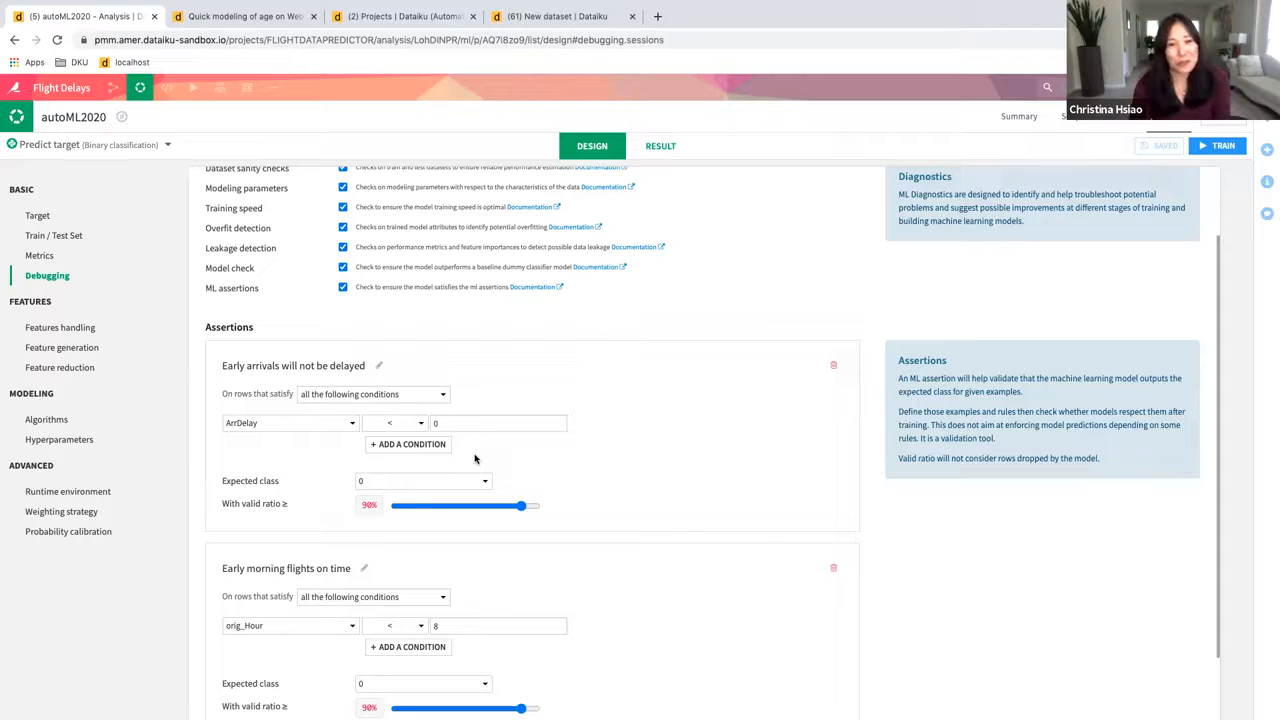
{"action": "scroll", "coordinate": [487, 450], "scroll_direction": "up", "scroll_amount": 1}
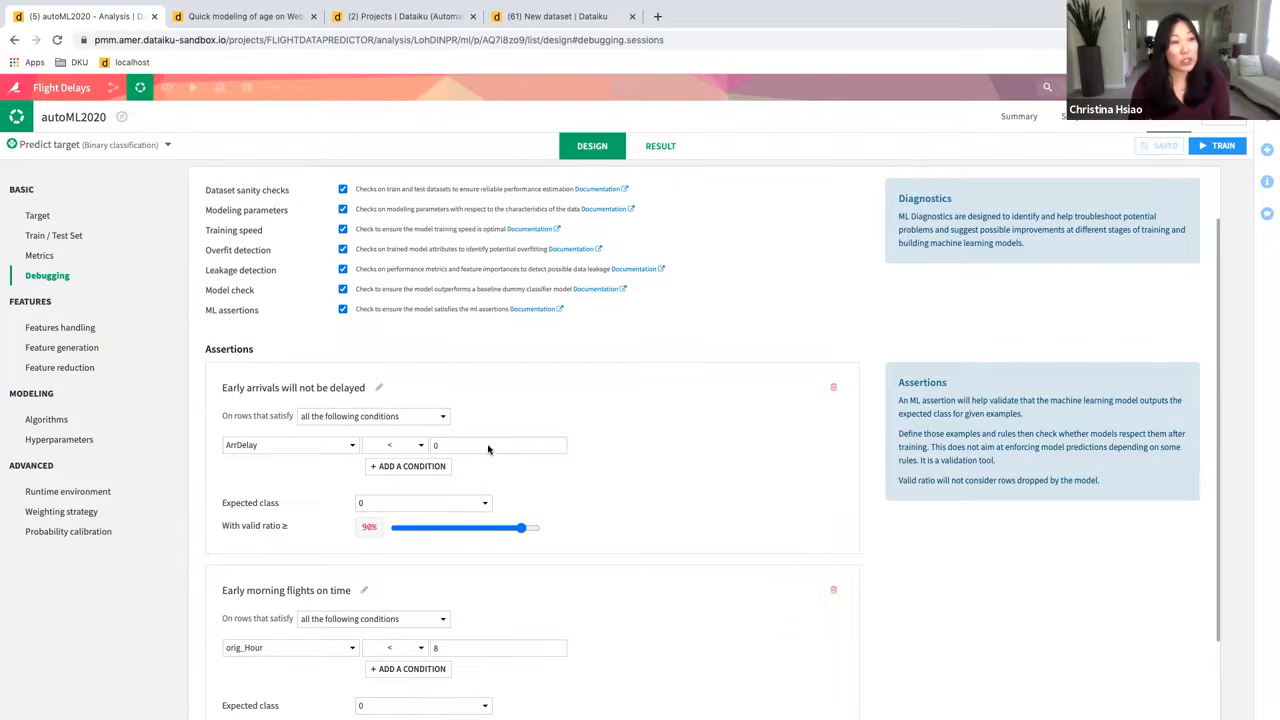
{"action": "scroll", "coordinate": [474, 373], "scroll_direction": "up", "scroll_amount": 1}
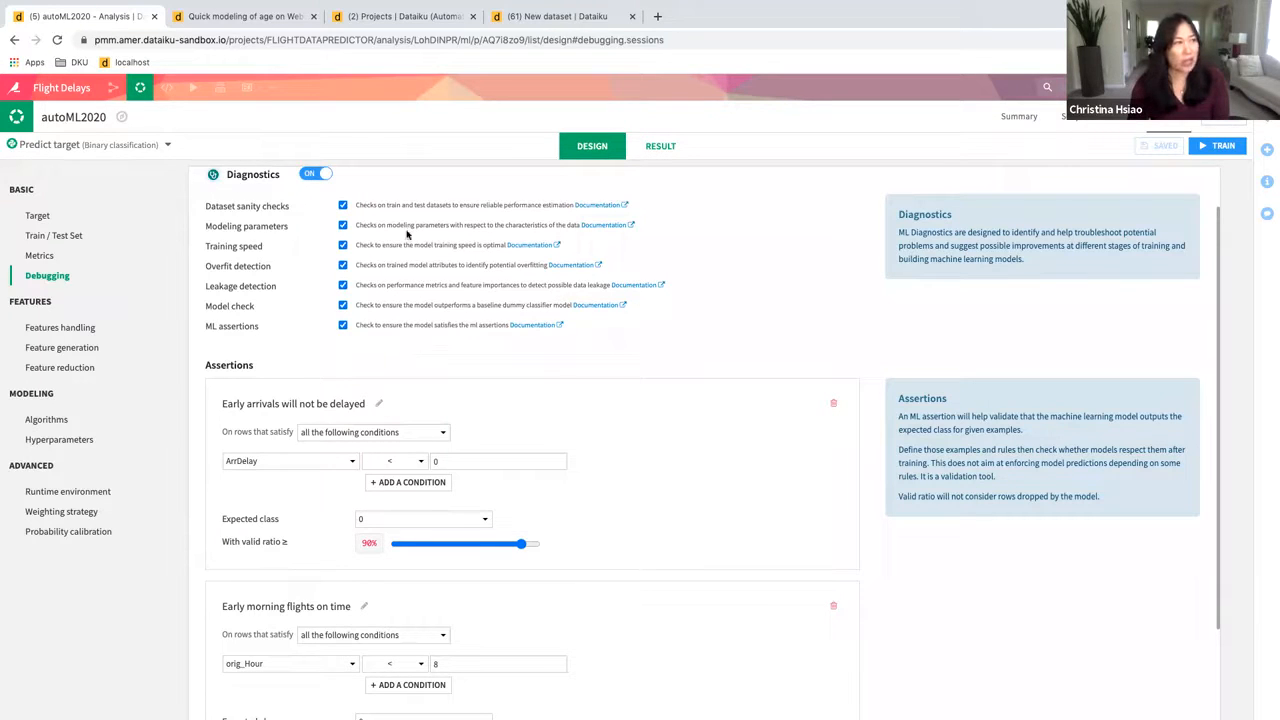
- Look at the training results, and return to the design's algorithms to show the enabled custom Python model's code
{"action": "left_click", "coordinate": [659, 147]}
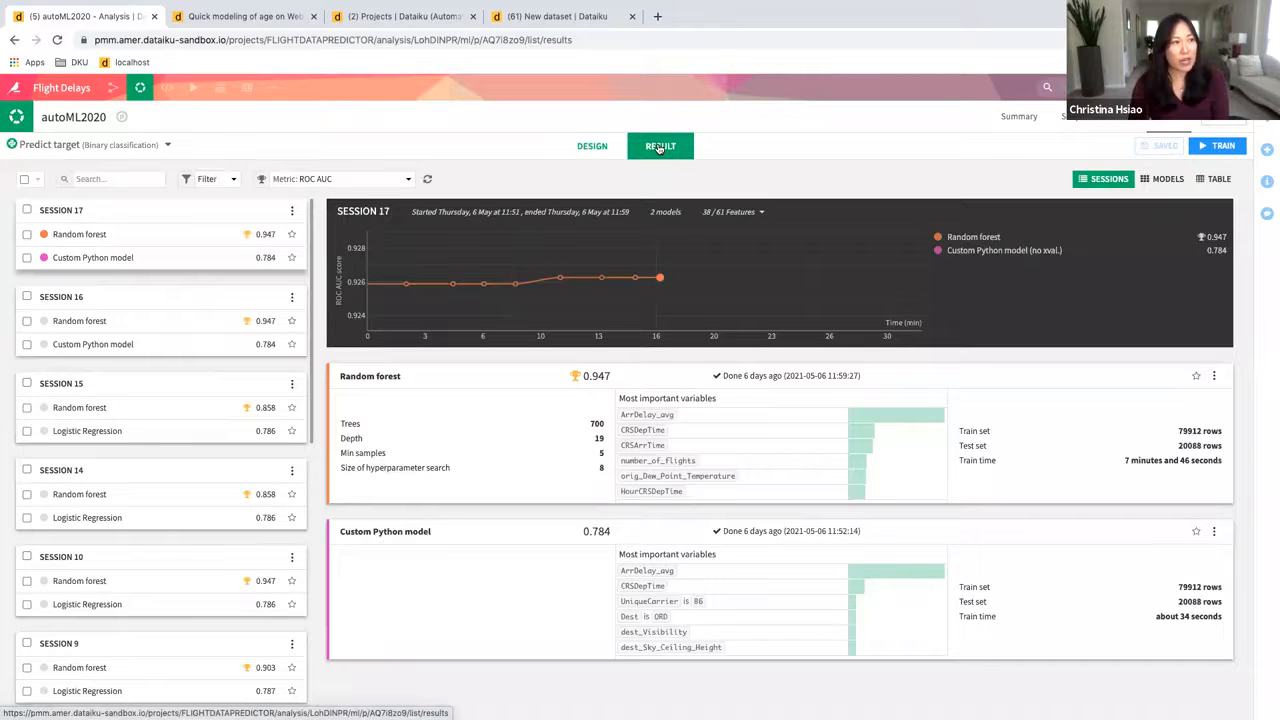
{"action": "left_click", "coordinate": [591, 146]}
{"action": "left_click", "coordinate": [47, 419]}
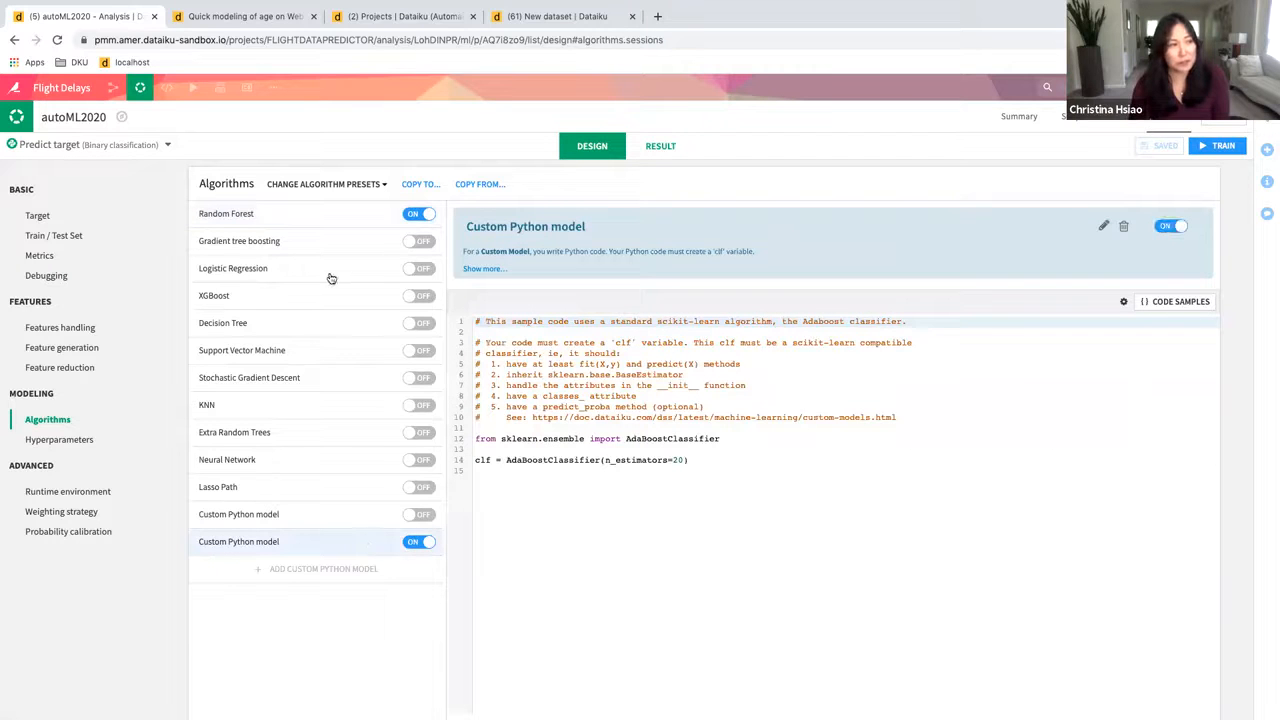
- Compare the performance metrics of all trained models in the results table, and return to the sessions view
{"action": "left_click", "coordinate": [655, 147]}
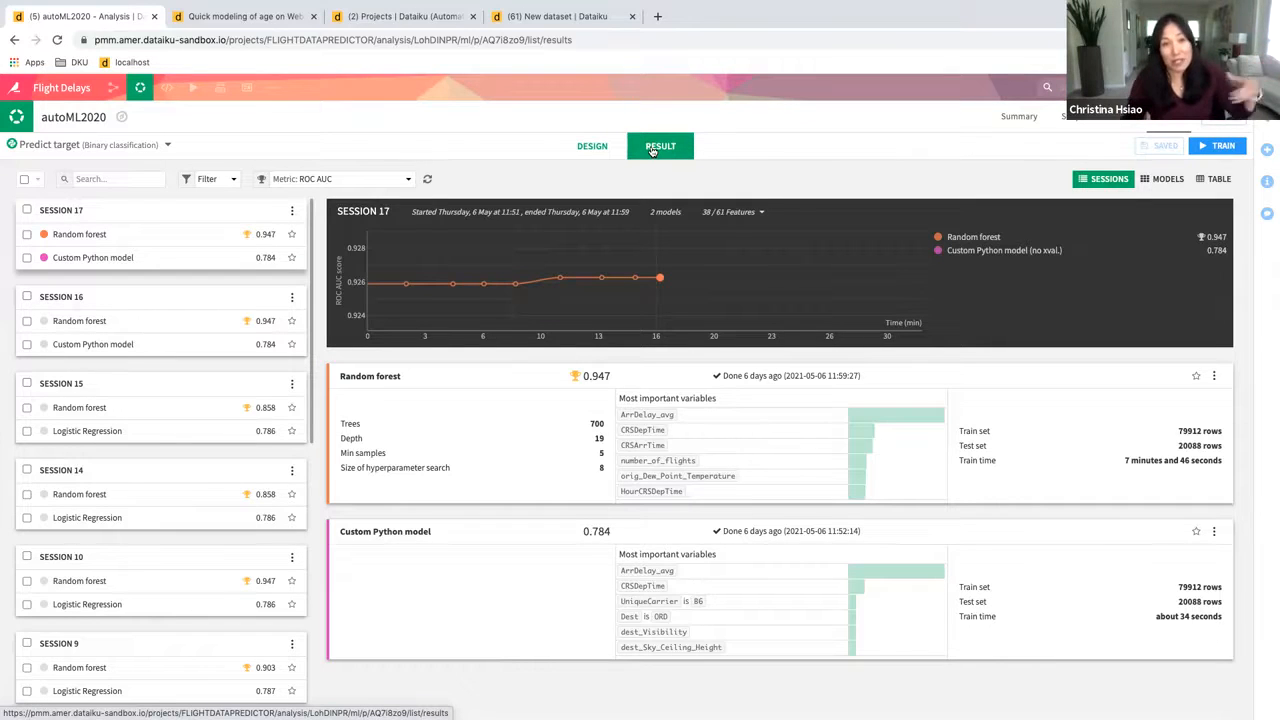
{"action": "left_click", "coordinate": [1212, 181]}
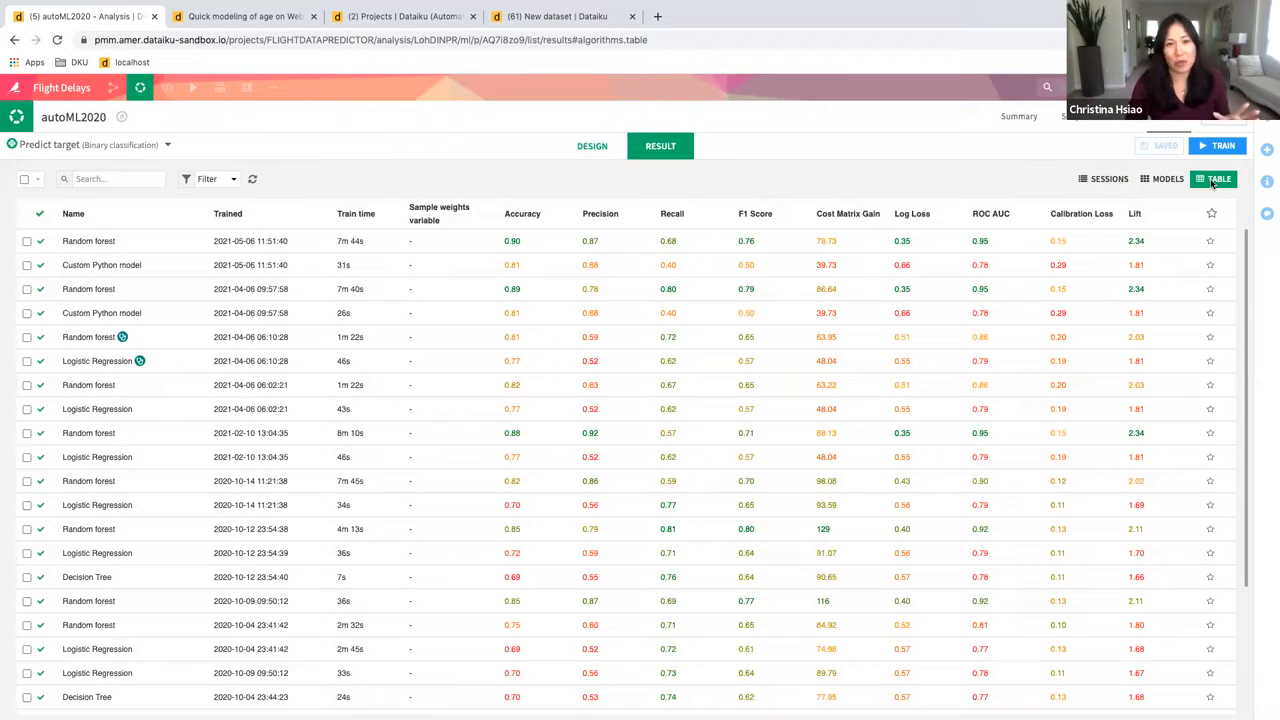
{"action": "left_click", "coordinate": [1115, 181]}
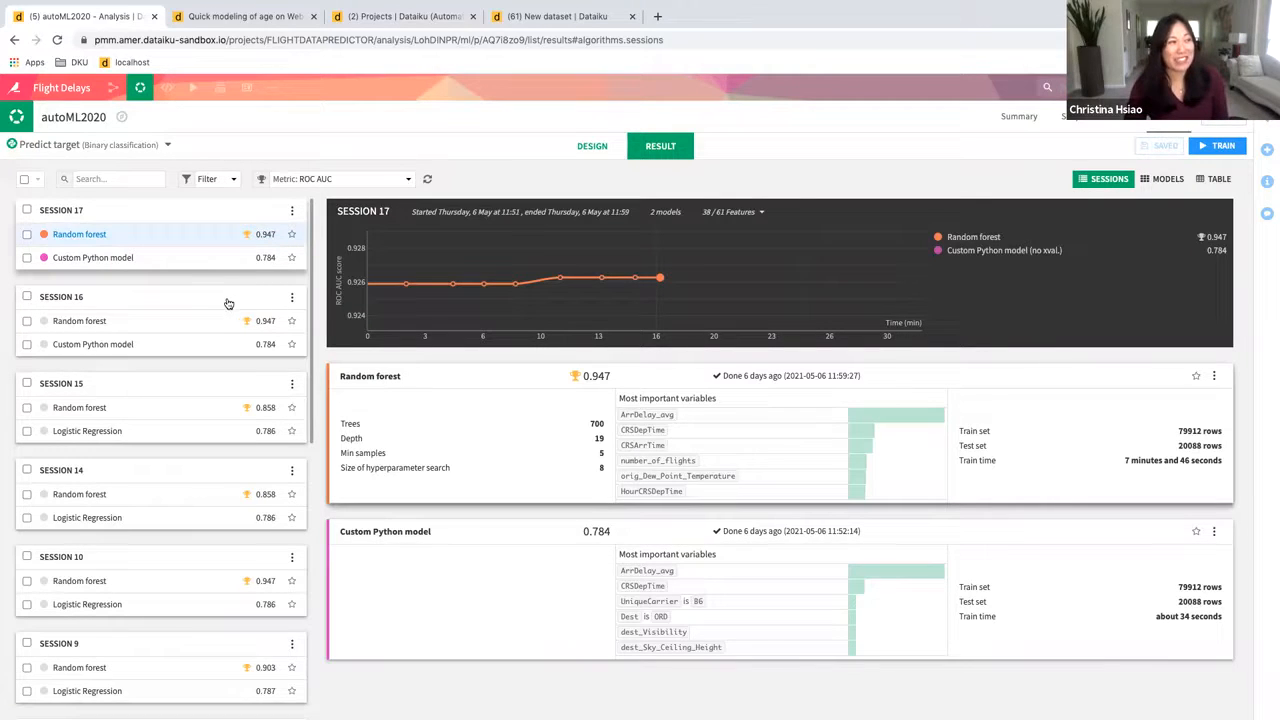
- Open the report of Session 17's random forest model and show its variables importance
{"action": "left_click", "coordinate": [379, 382]}
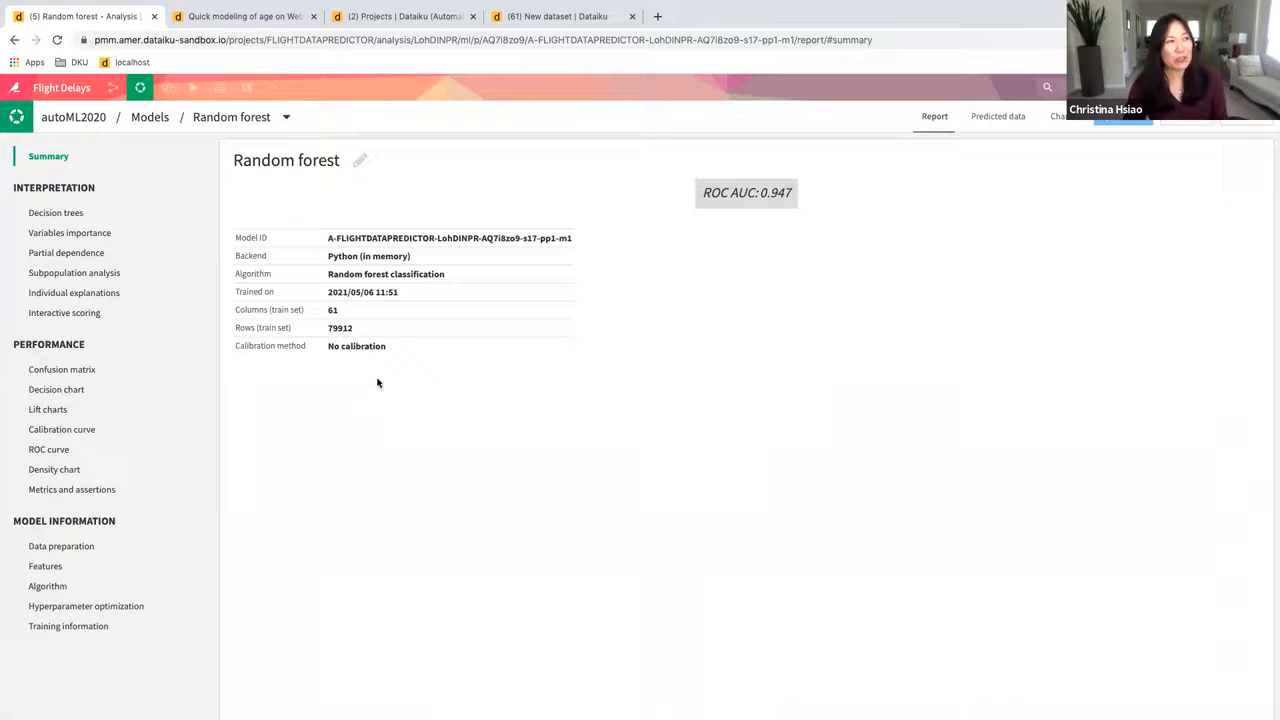
{"action": "left_click", "coordinate": [80, 236]}
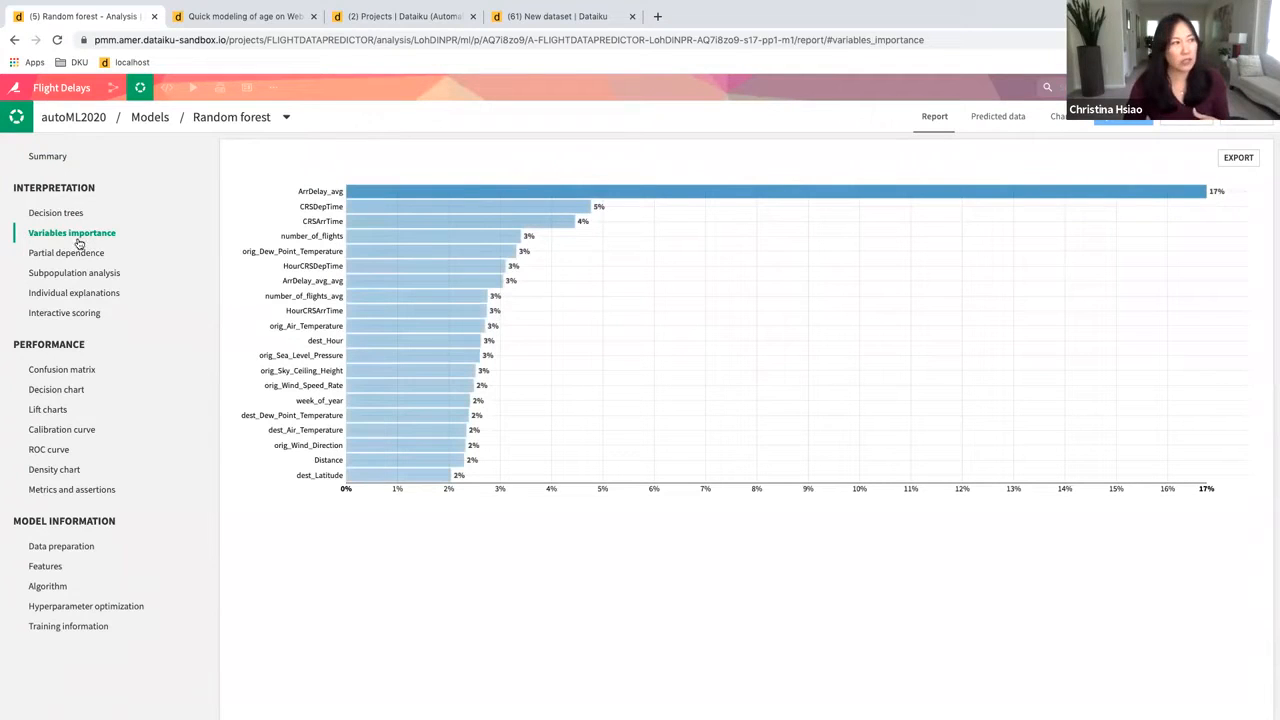
- Review the model's interactive scoring inputs, and compare the three saved flight scenarios in the comparator
{"action": "left_click", "coordinate": [72, 314]}
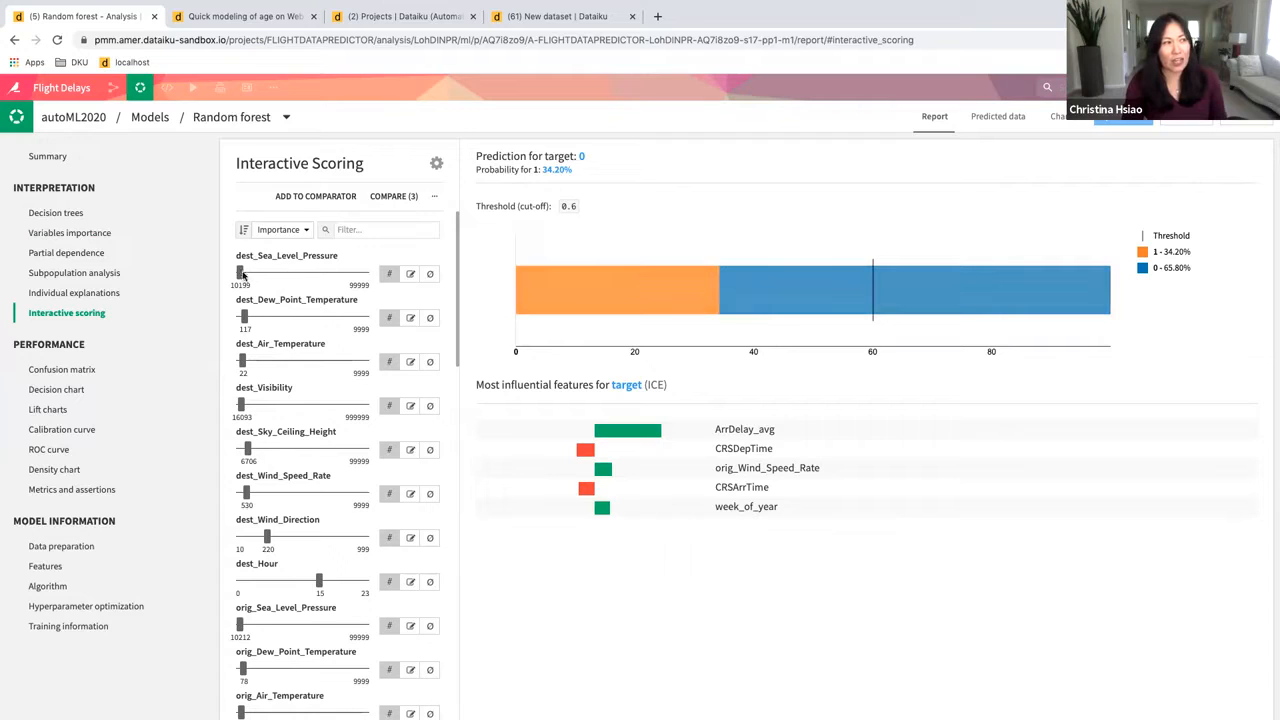
{"action": "scroll", "coordinate": [242, 282], "scroll_direction": "down", "scroll_amount": 1}
{"action": "scroll", "coordinate": [242, 282], "scroll_direction": "down", "scroll_amount": 4}
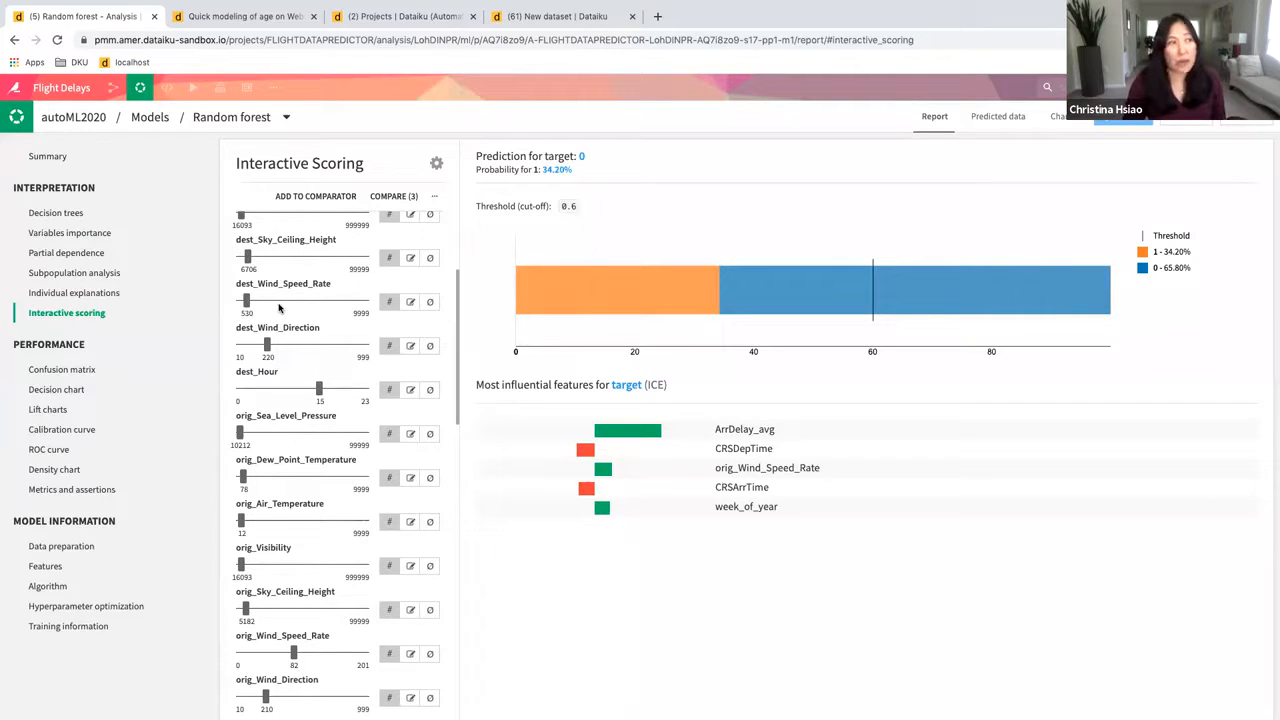
{"action": "left_click", "coordinate": [393, 196]}
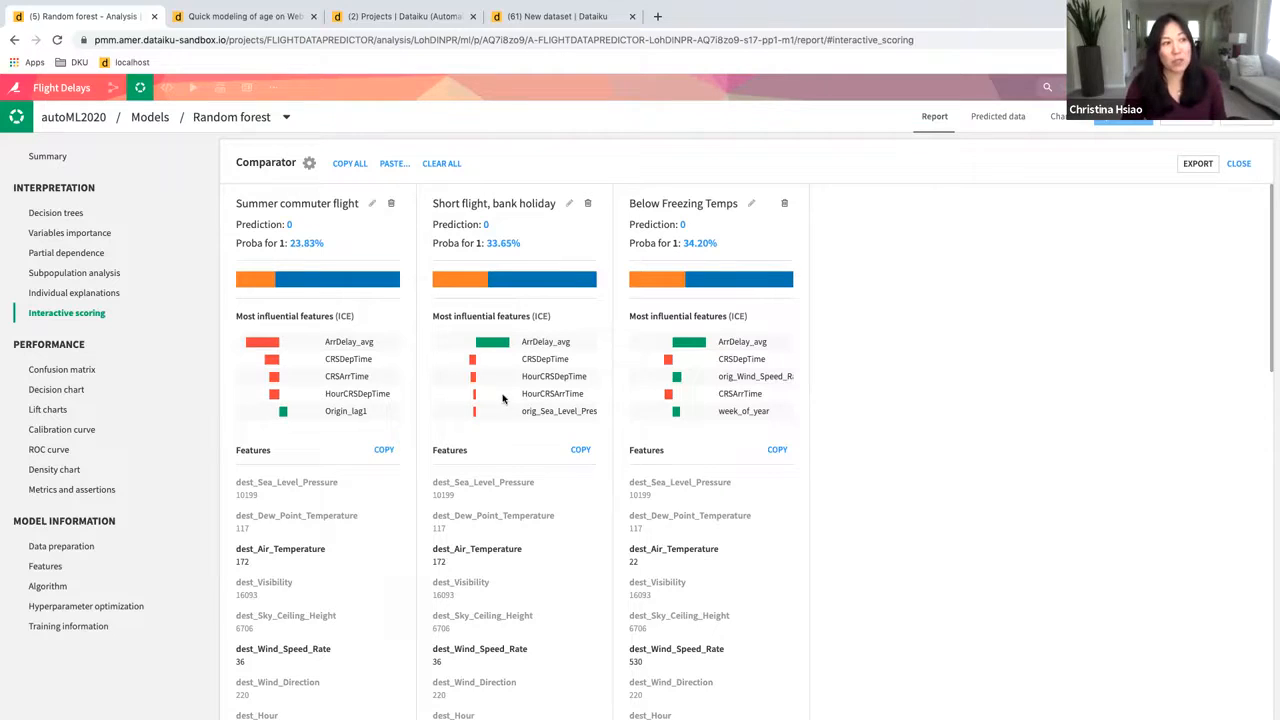
{"action": "mouse_move", "coordinate": [517, 276]}
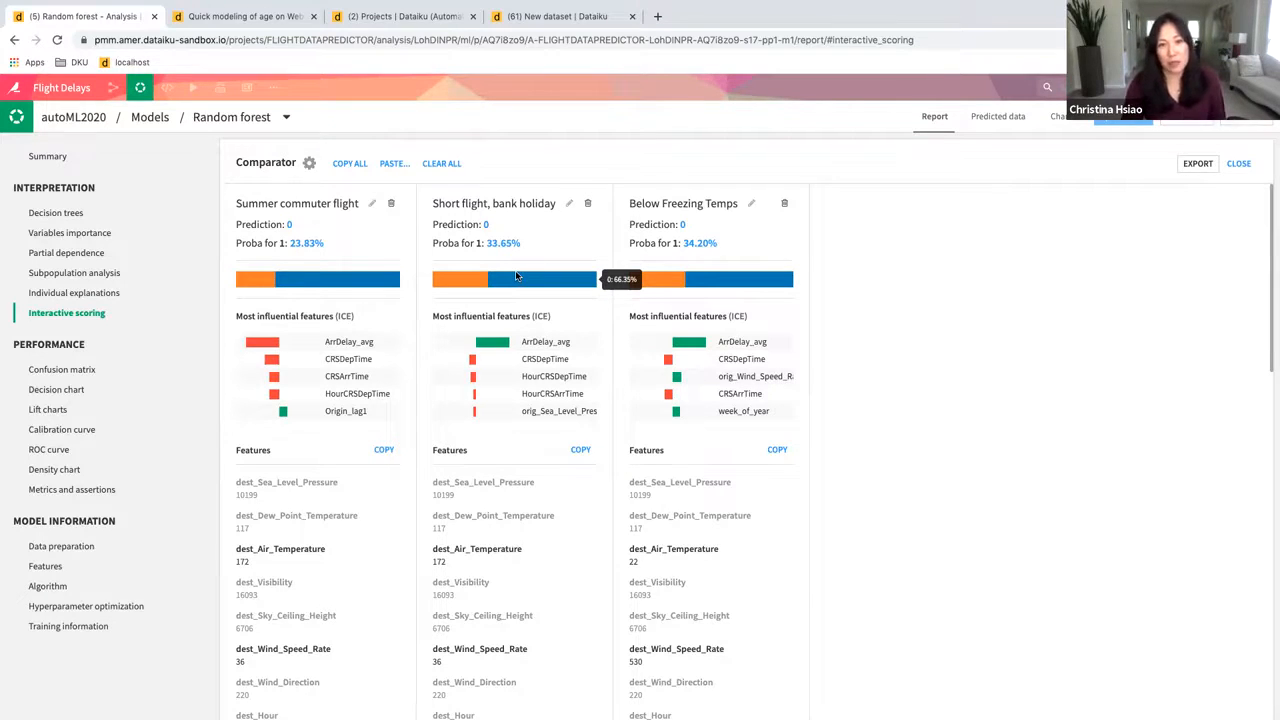
- Show the model's confusion matrix, try a threshold of 0.650, and set the cut-off to 0.525
{"action": "left_click", "coordinate": [75, 371]}
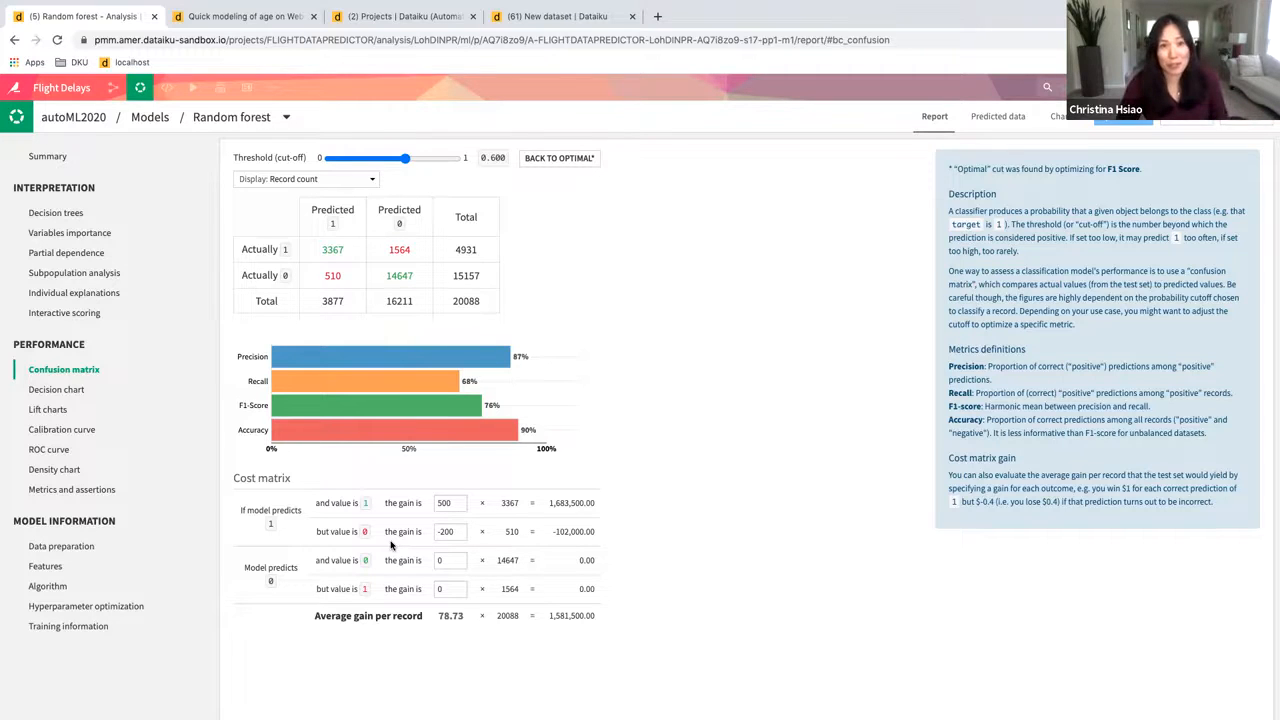
{"action": "left_click_drag", "start_coordinate": [405, 161], "coordinate": [413, 160]}
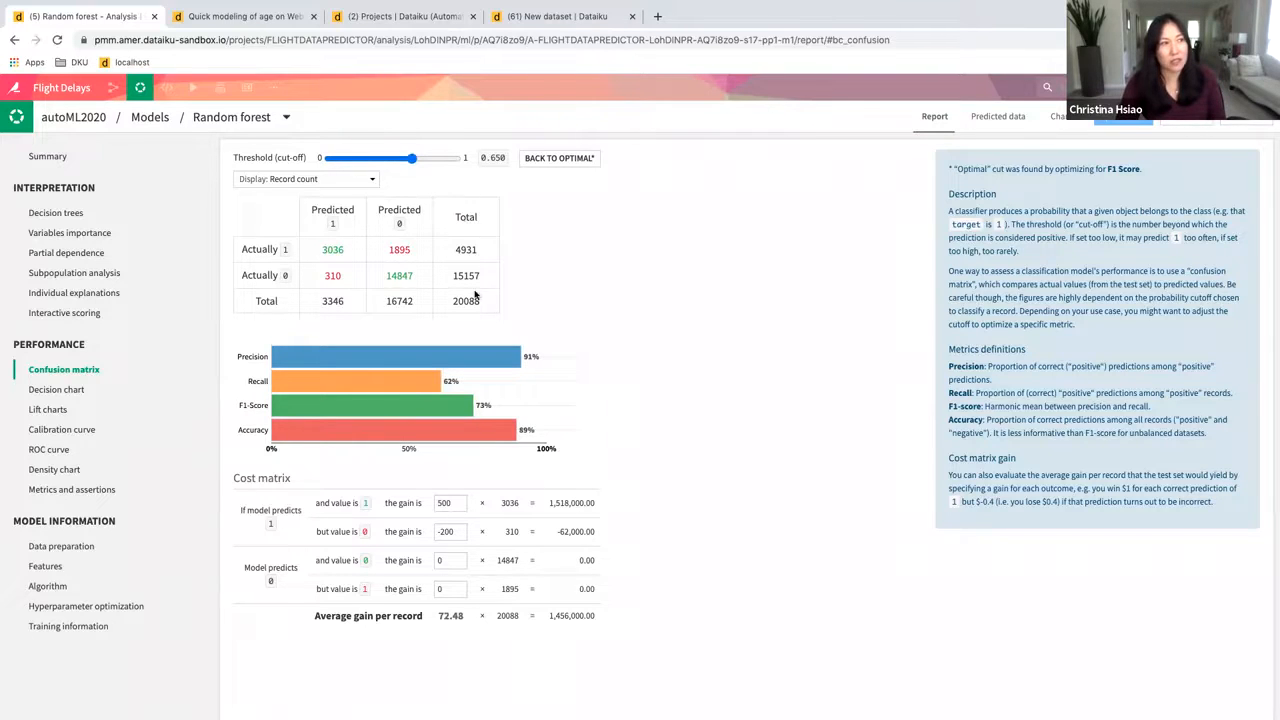
{"action": "left_click_drag", "start_coordinate": [410, 161], "coordinate": [396, 161]}
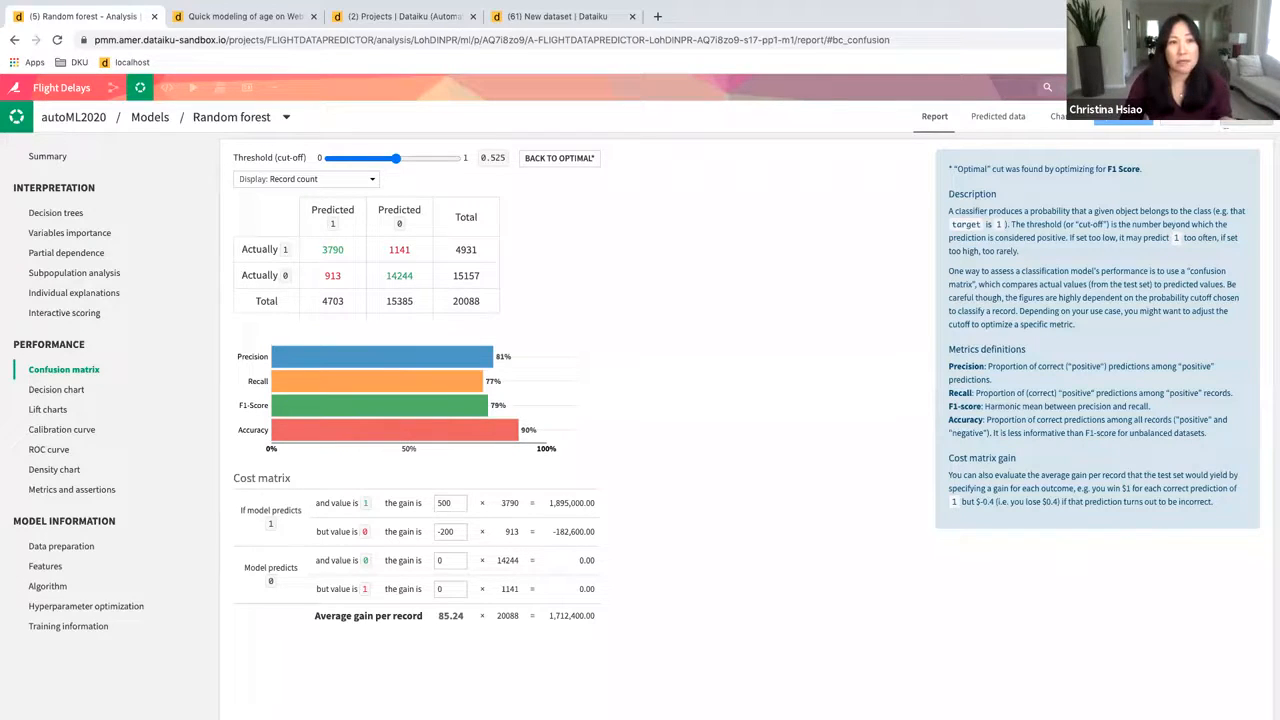
- Review the template options for exporting the model documentation, and close them without exporting
{"action": "left_click", "coordinate": [1226, 119]}
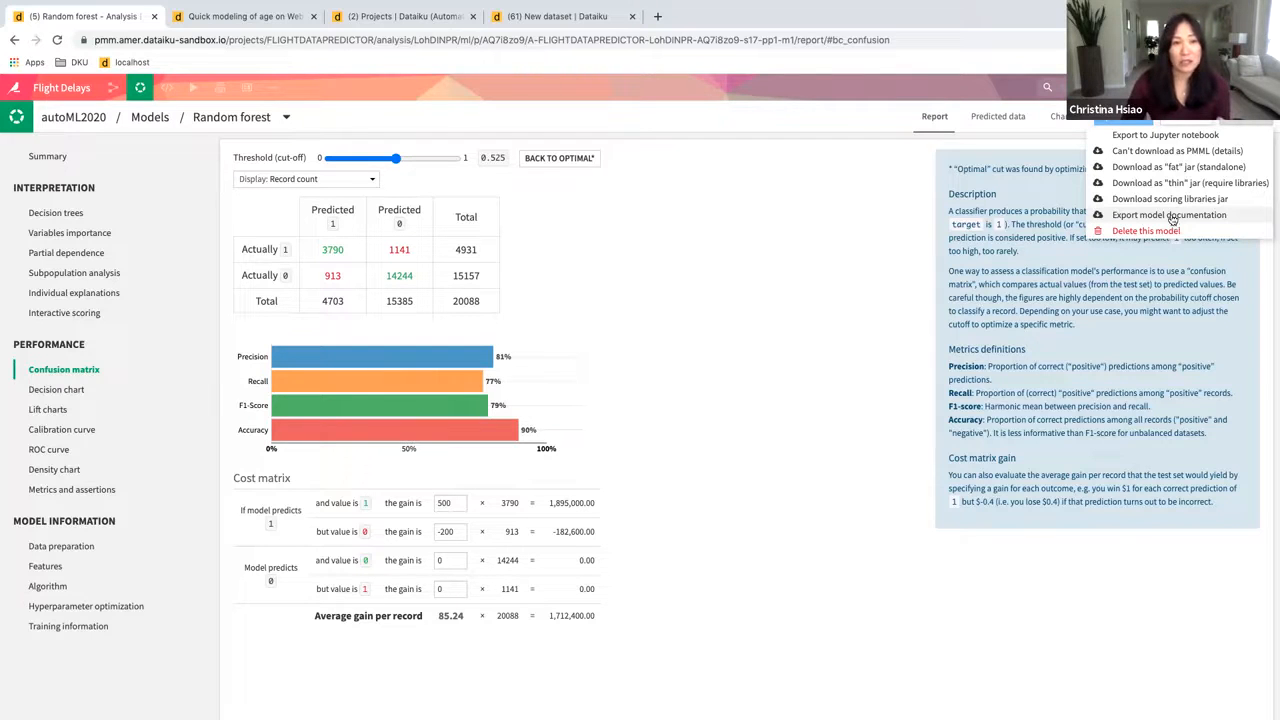
{"action": "left_click", "coordinate": [1170, 215]}
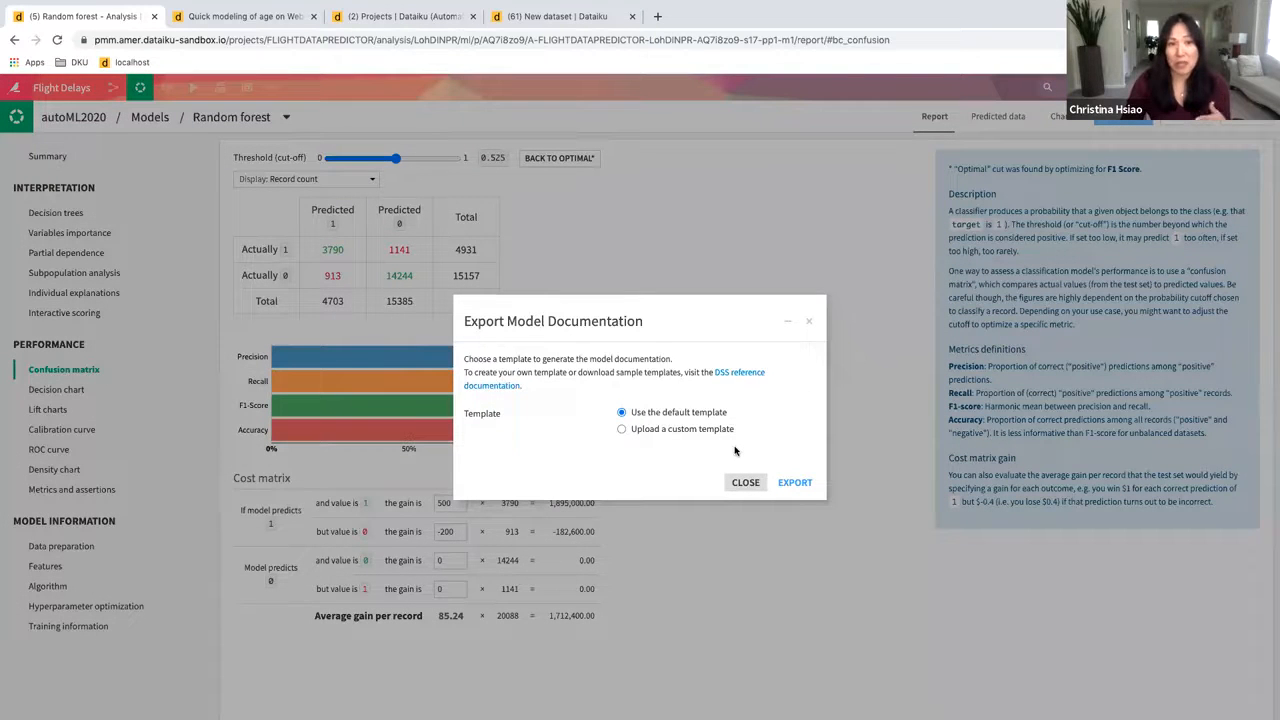
{"action": "left_click", "coordinate": [810, 325]}
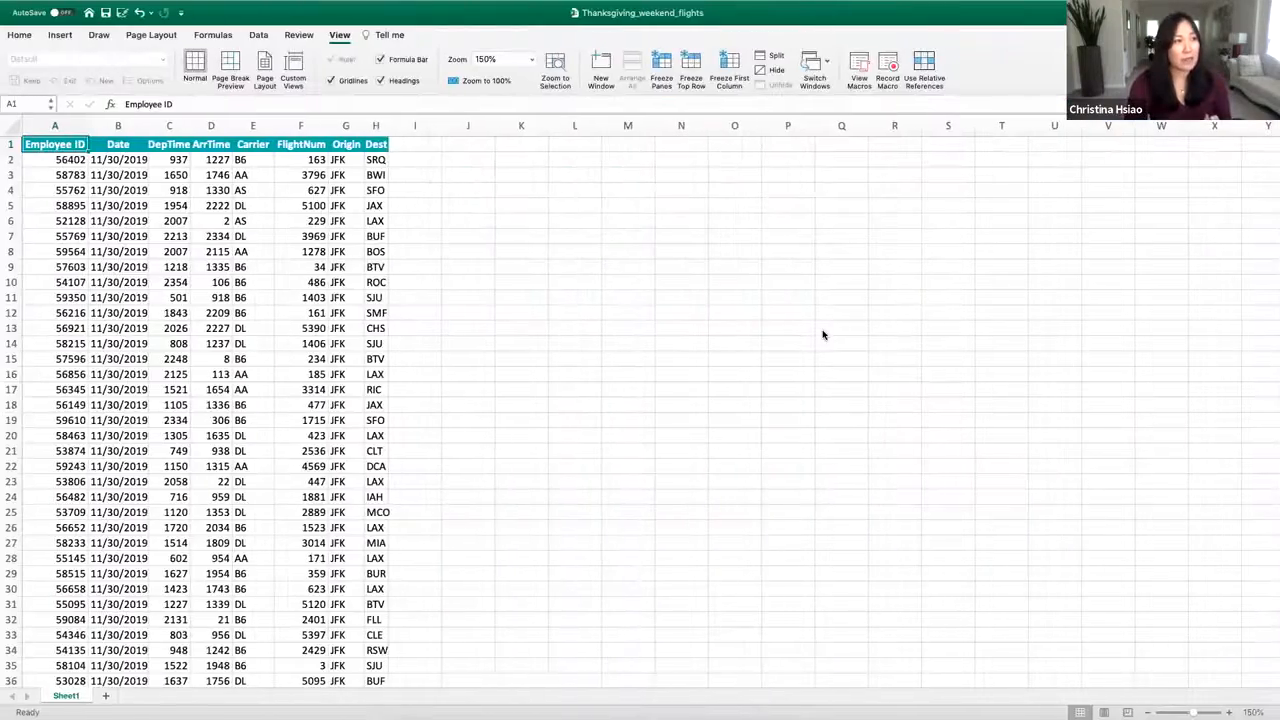
- Switch to the Dataiku Model Documentation file in Word and review its Data Ingestion, Hyperparameter Search and Lift Charts sections
{"action": "key", "text": "ctrl+Left"}
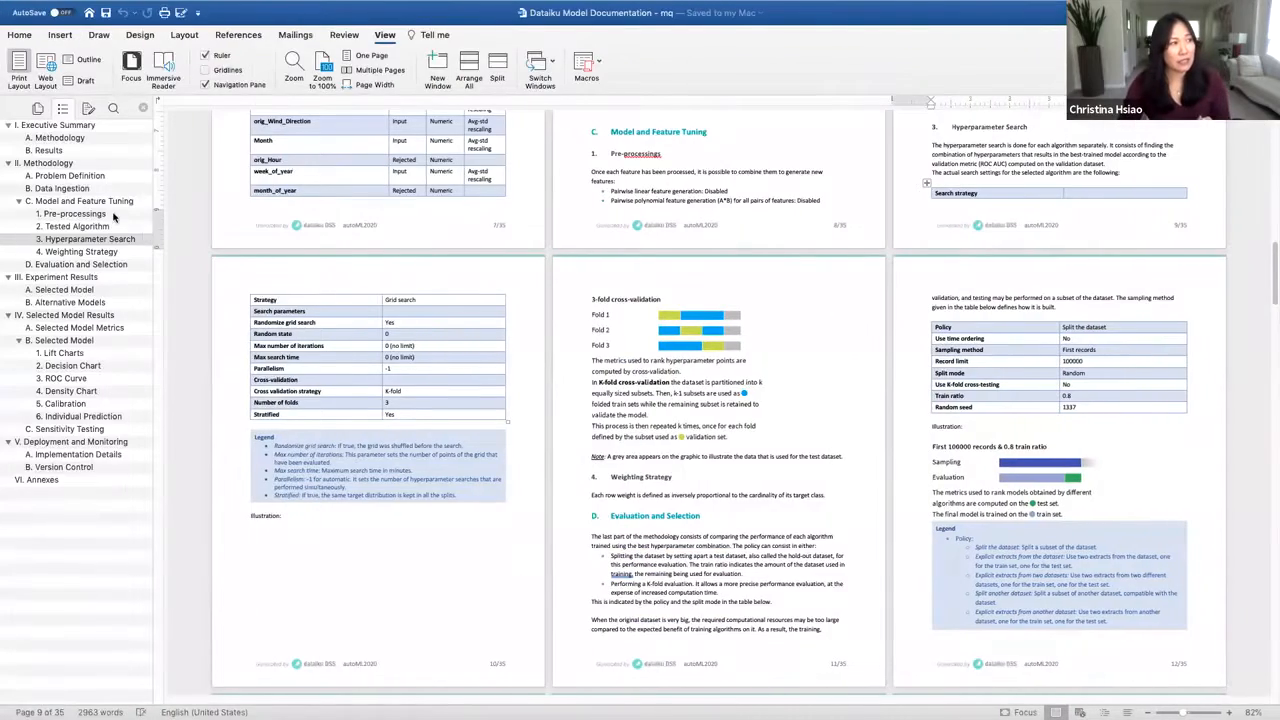
{"action": "left_click", "coordinate": [88, 190]}
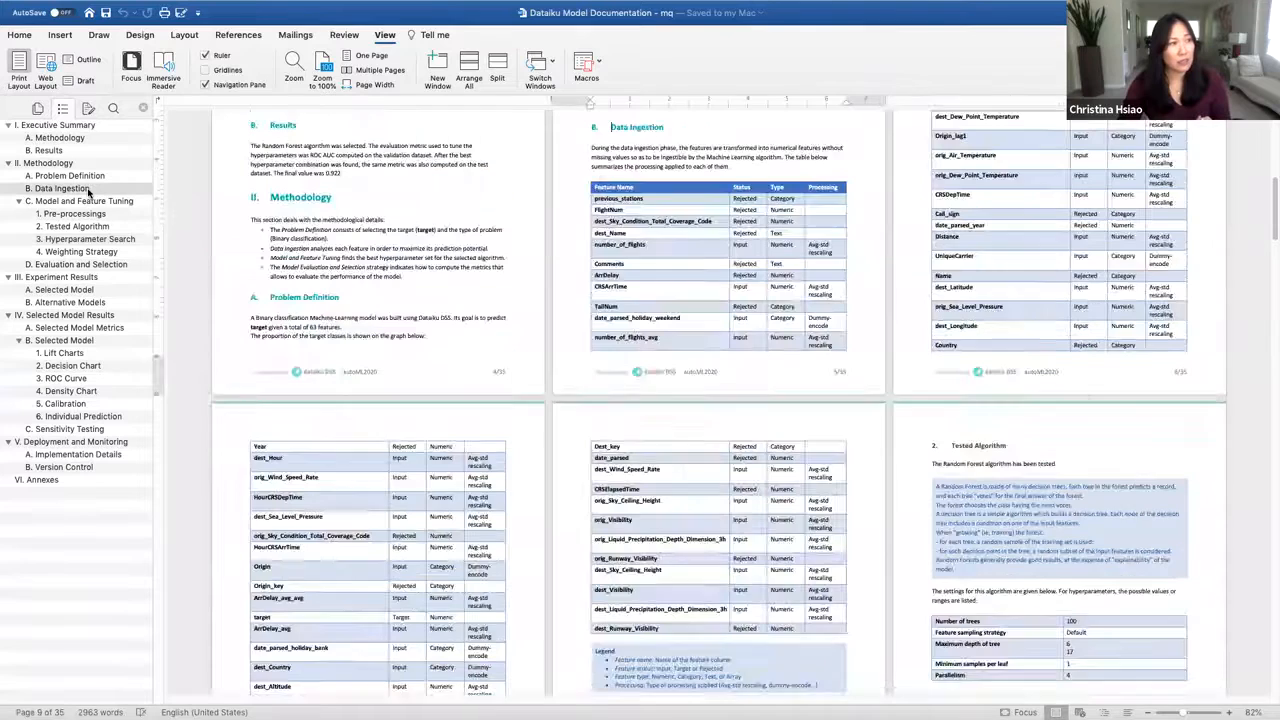
{"action": "left_click", "coordinate": [103, 240]}
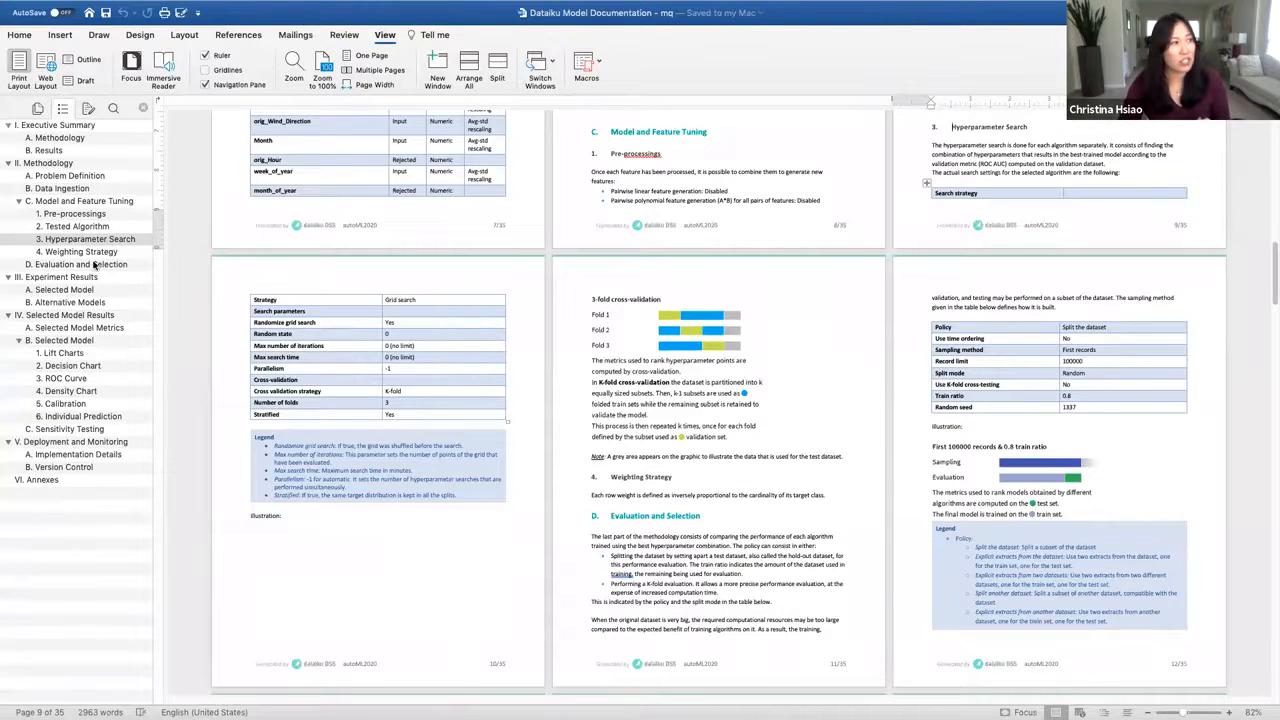
{"action": "left_click", "coordinate": [86, 353]}
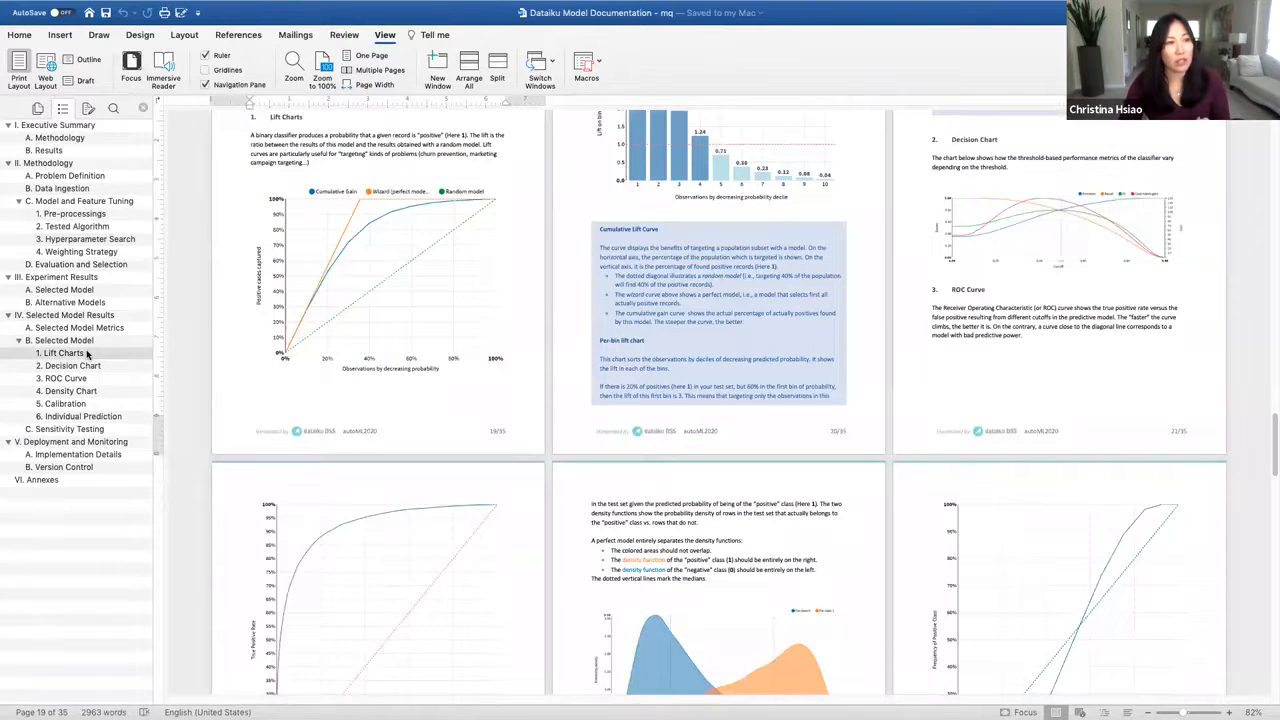
- Examine the Density Chart, Decision Chart, Lift Charts, ROC Curve and Calibration sections of the model documentation
{"action": "scroll", "coordinate": [355, 383], "scroll_direction": "down", "scroll_amount": 5}
{"action": "scroll", "coordinate": [360, 383], "scroll_direction": "down", "scroll_amount": 6}
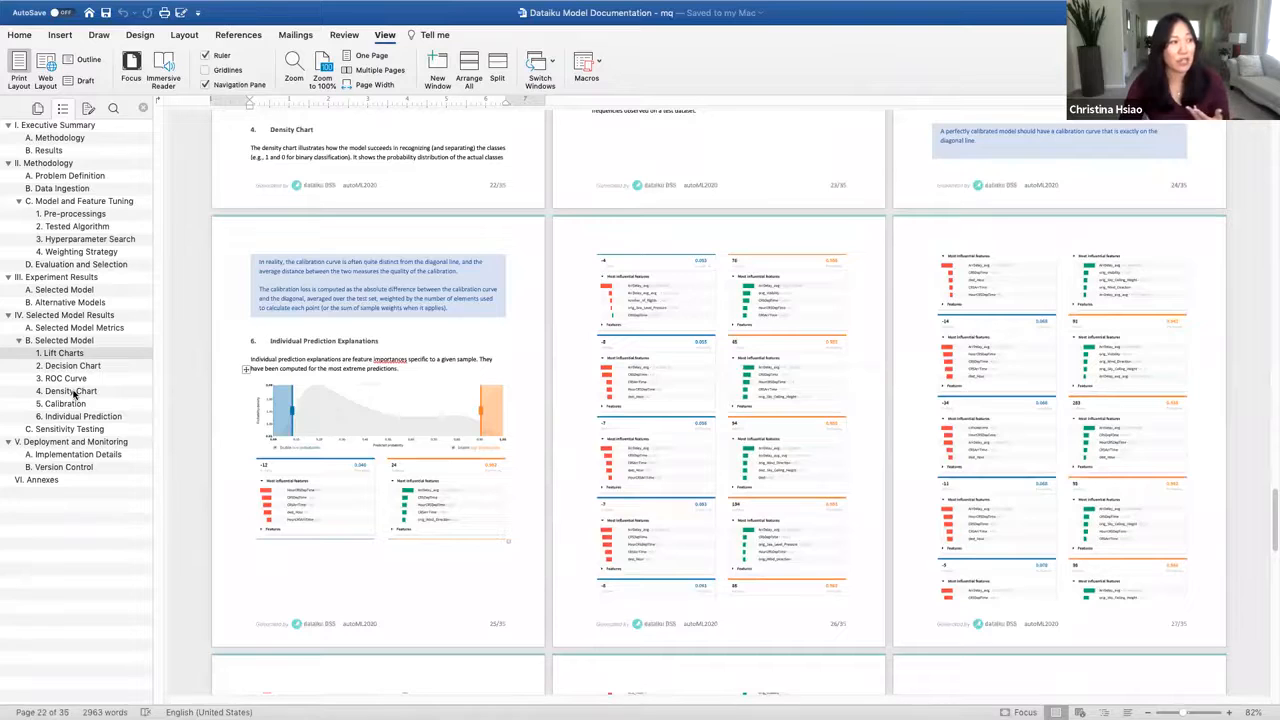
{"action": "left_click", "coordinate": [73, 391]}
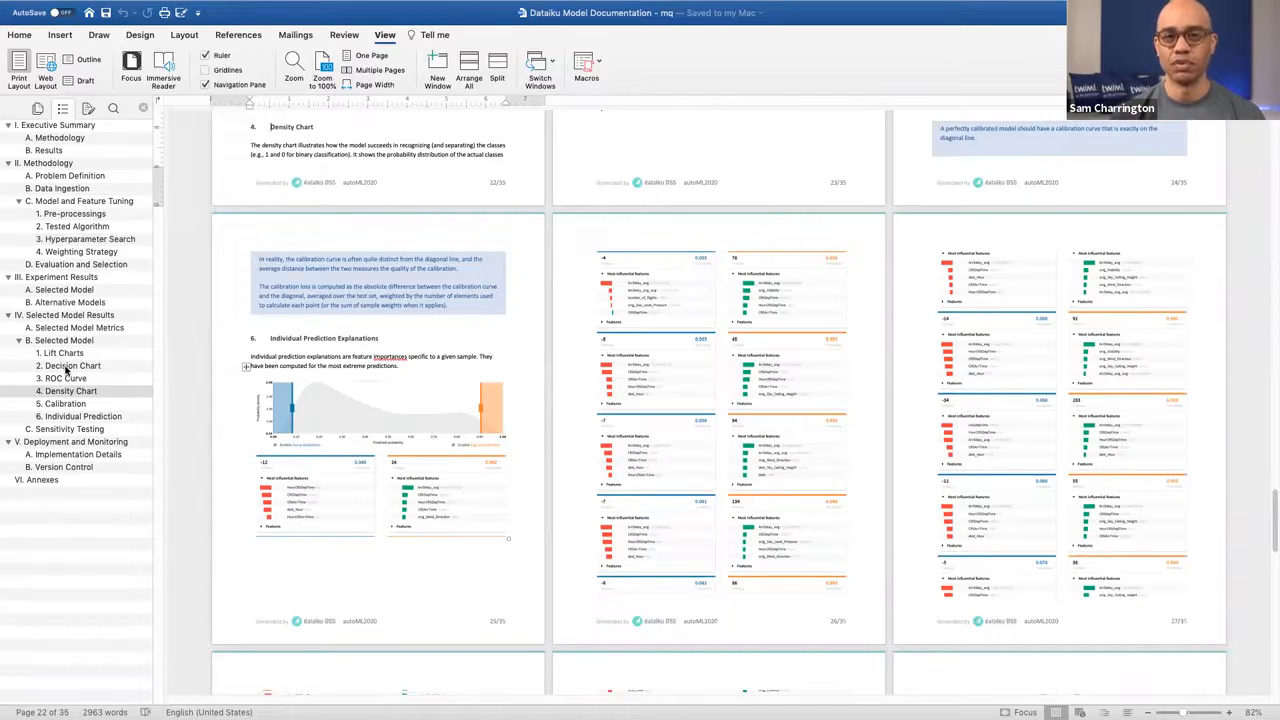
{"action": "left_click", "coordinate": [70, 365]}
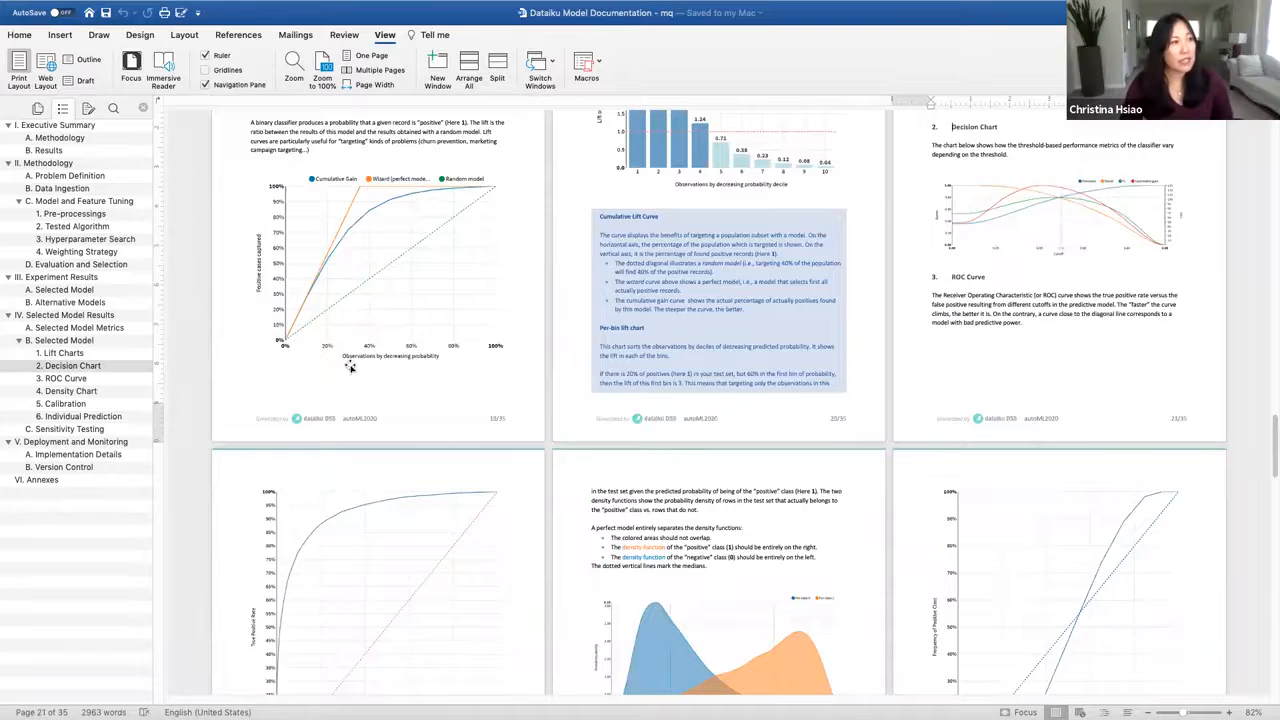
{"action": "scroll", "coordinate": [350, 369], "scroll_direction": "up", "scroll_amount": 1}
{"action": "scroll", "coordinate": [350, 369], "scroll_direction": "up", "scroll_amount": 3}
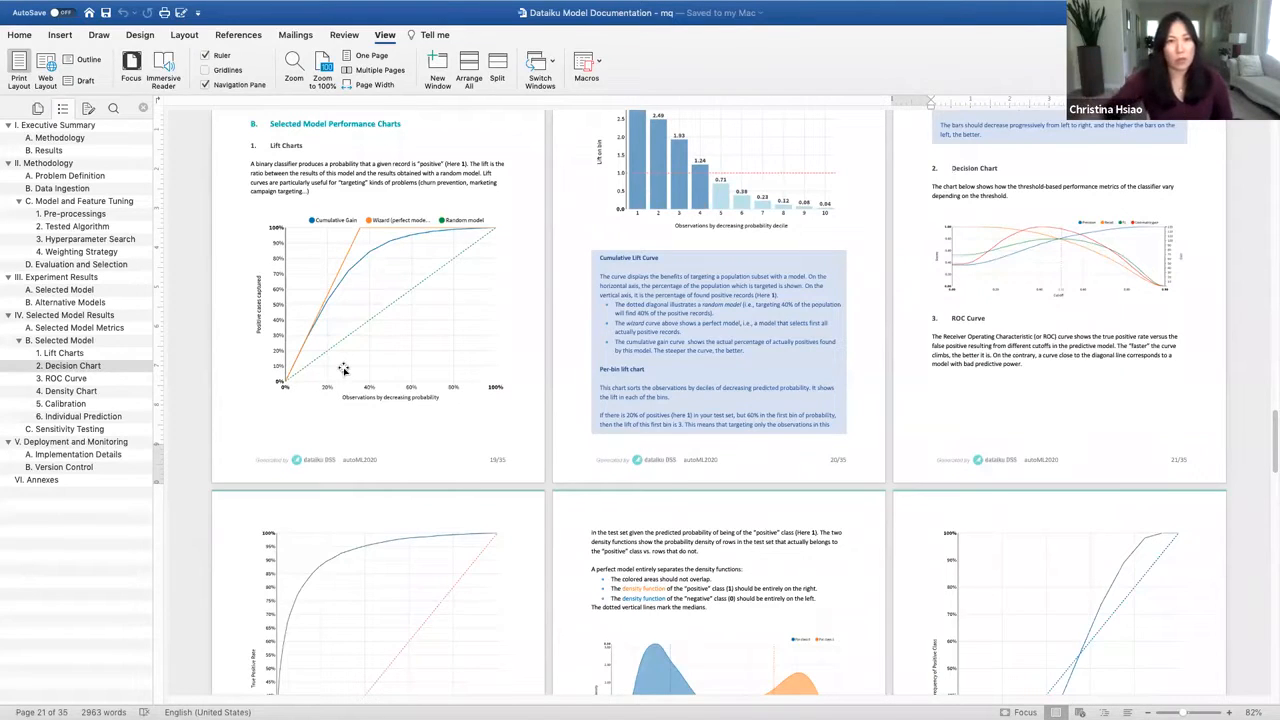
{"action": "scroll", "coordinate": [343, 369], "scroll_direction": "up", "scroll_amount": 3}
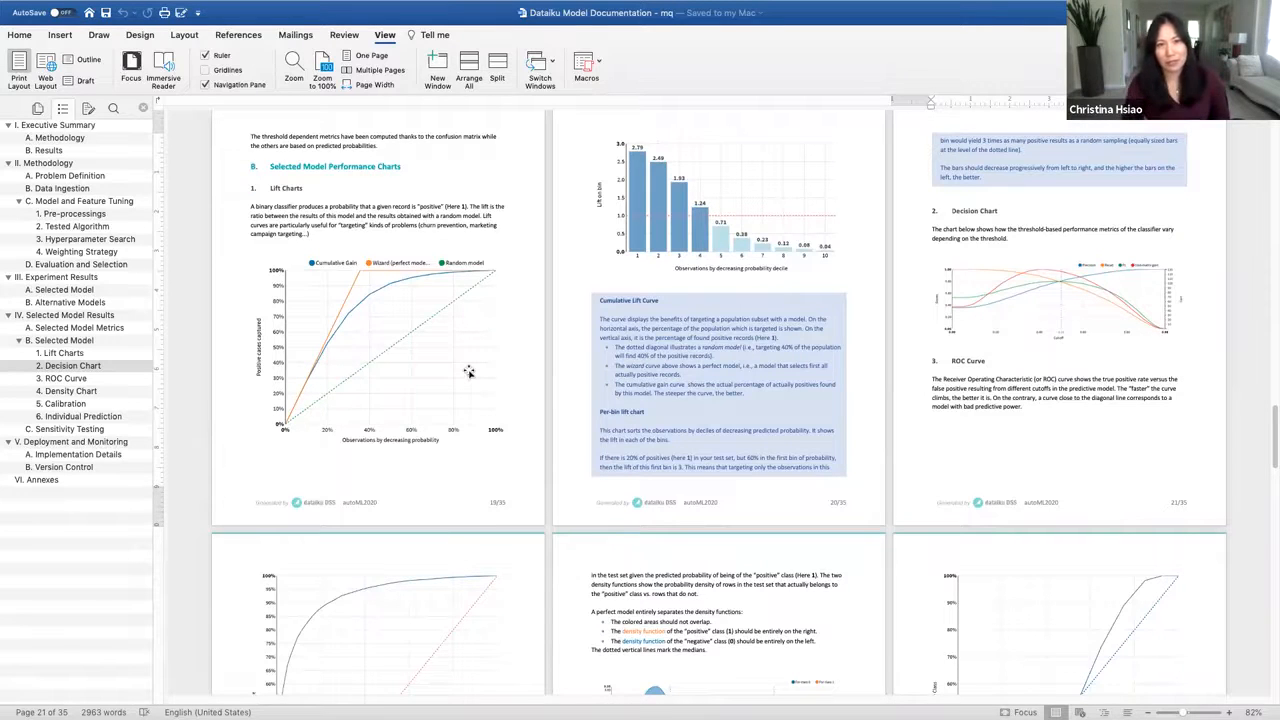
{"action": "scroll", "coordinate": [460, 388], "scroll_direction": "down", "scroll_amount": 4}
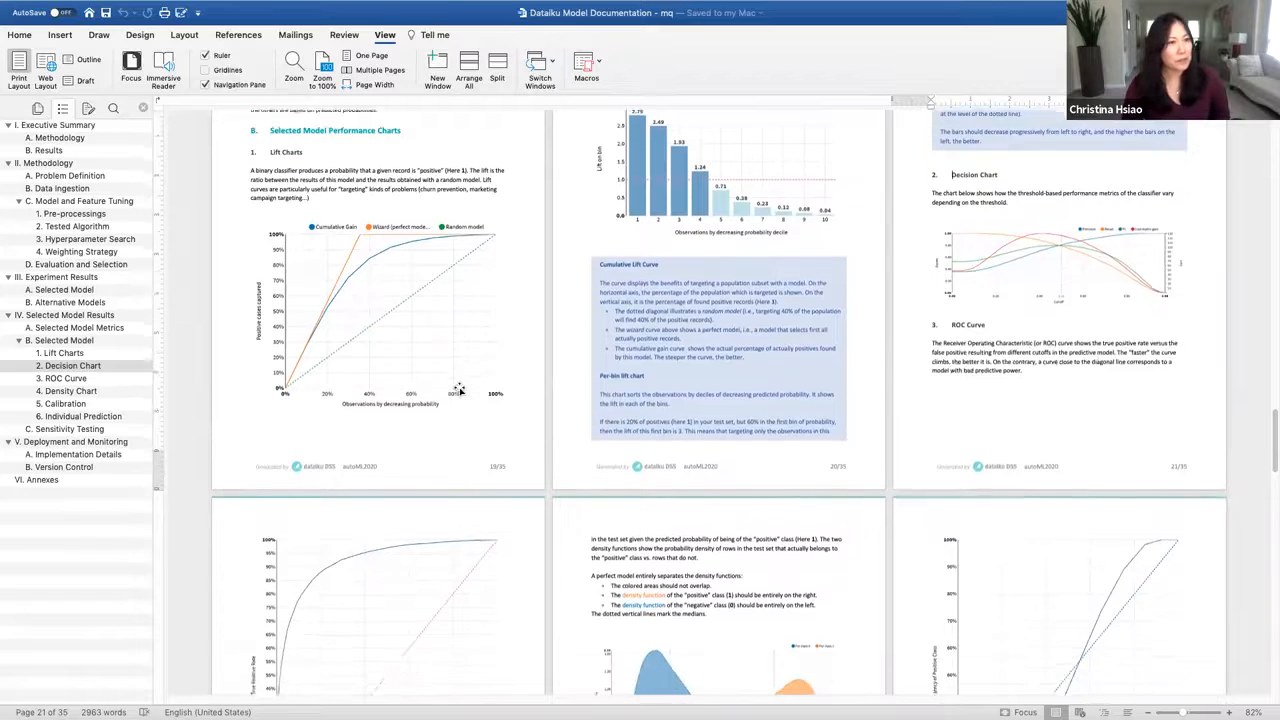
{"action": "scroll", "coordinate": [464, 391], "scroll_direction": "down", "scroll_amount": 10}
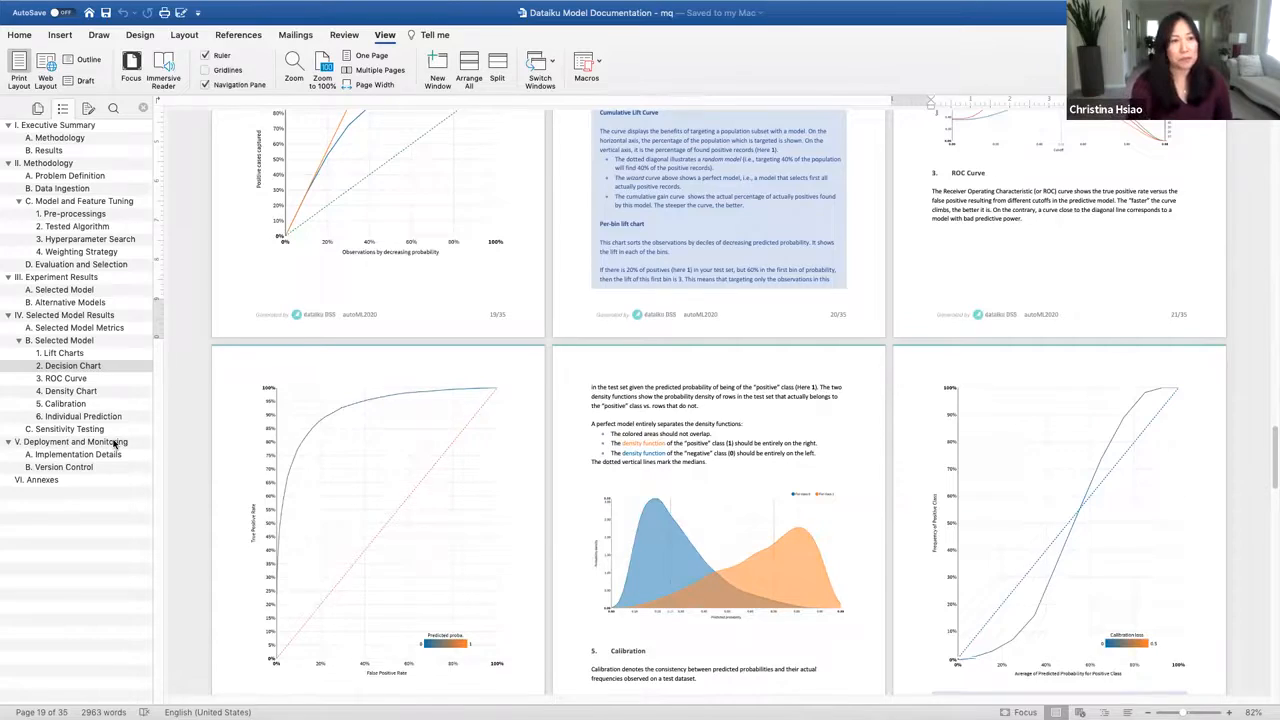
- Switch back to Dataiku, review the deployment options for the random forest model, and close them without deploying
{"action": "key", "text": "ctrl+Right"}
{"action": "key", "text": "ctrl+Right"}
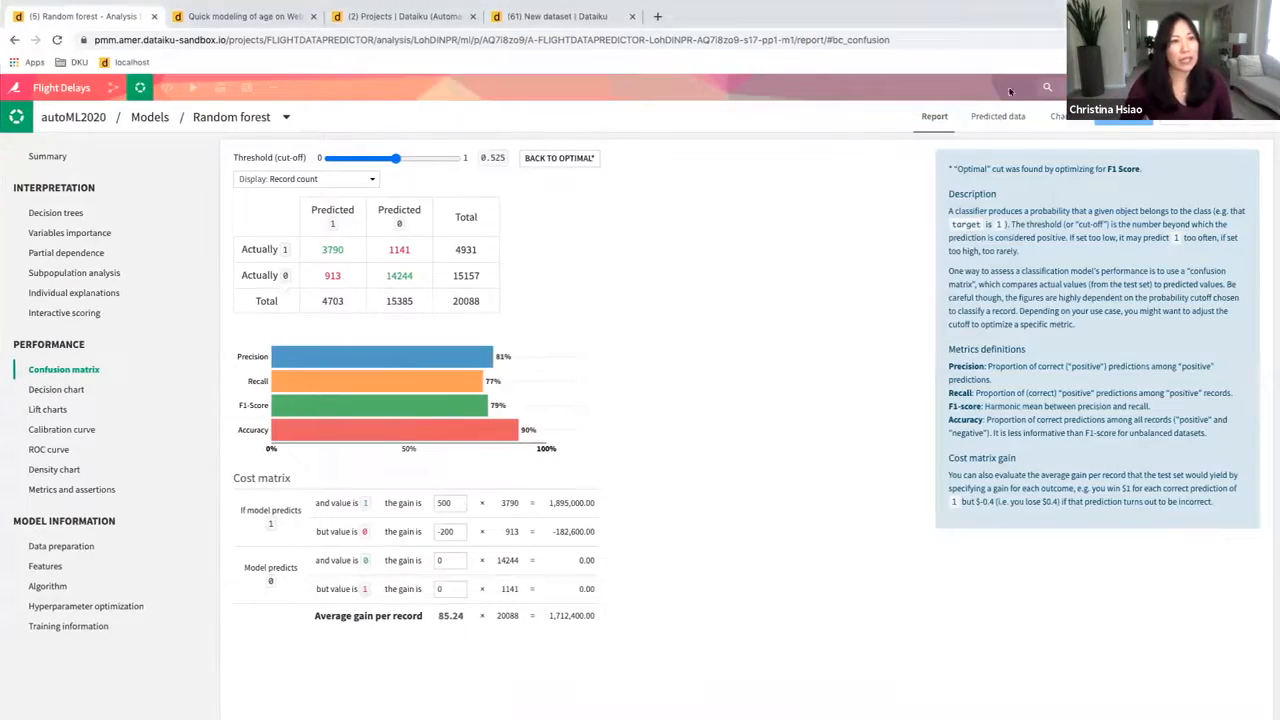
{"action": "left_click", "coordinate": [1123, 118]}
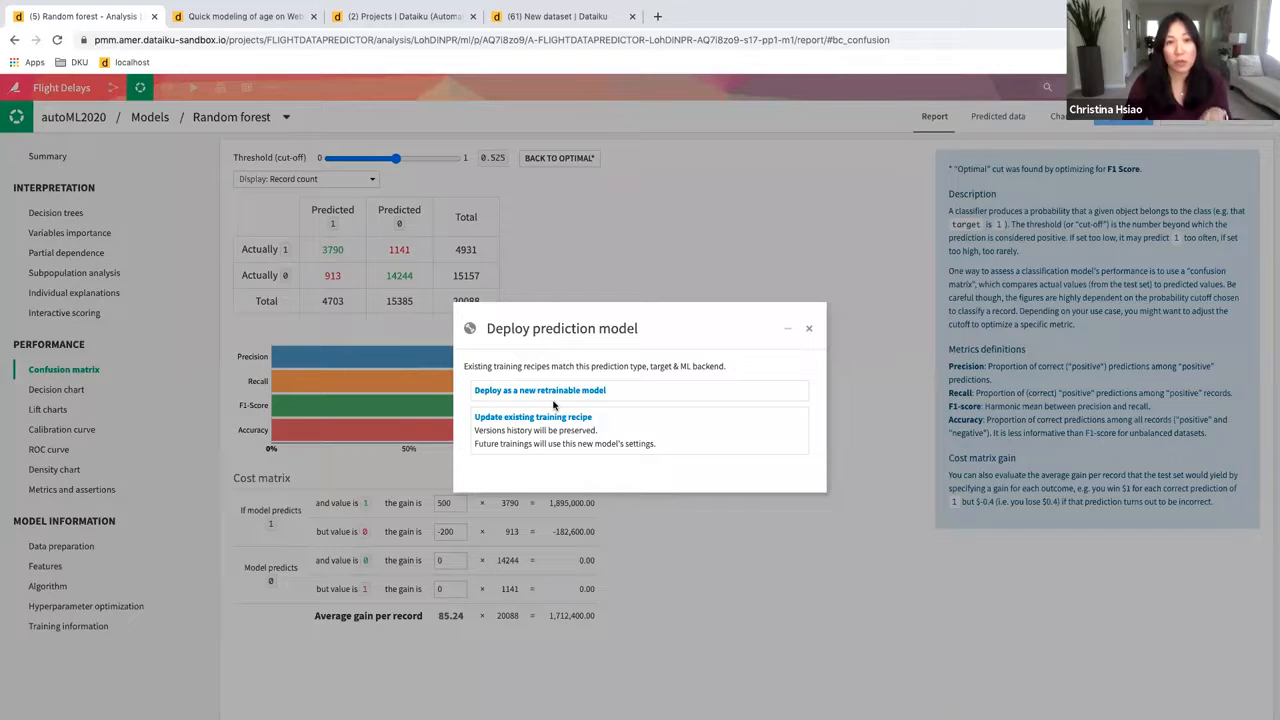
{"action": "left_click", "coordinate": [809, 328]}
- Return to the project flow and trace the deployed prediction model through to the test_scored dataset
{"action": "left_click", "coordinate": [118, 108]}
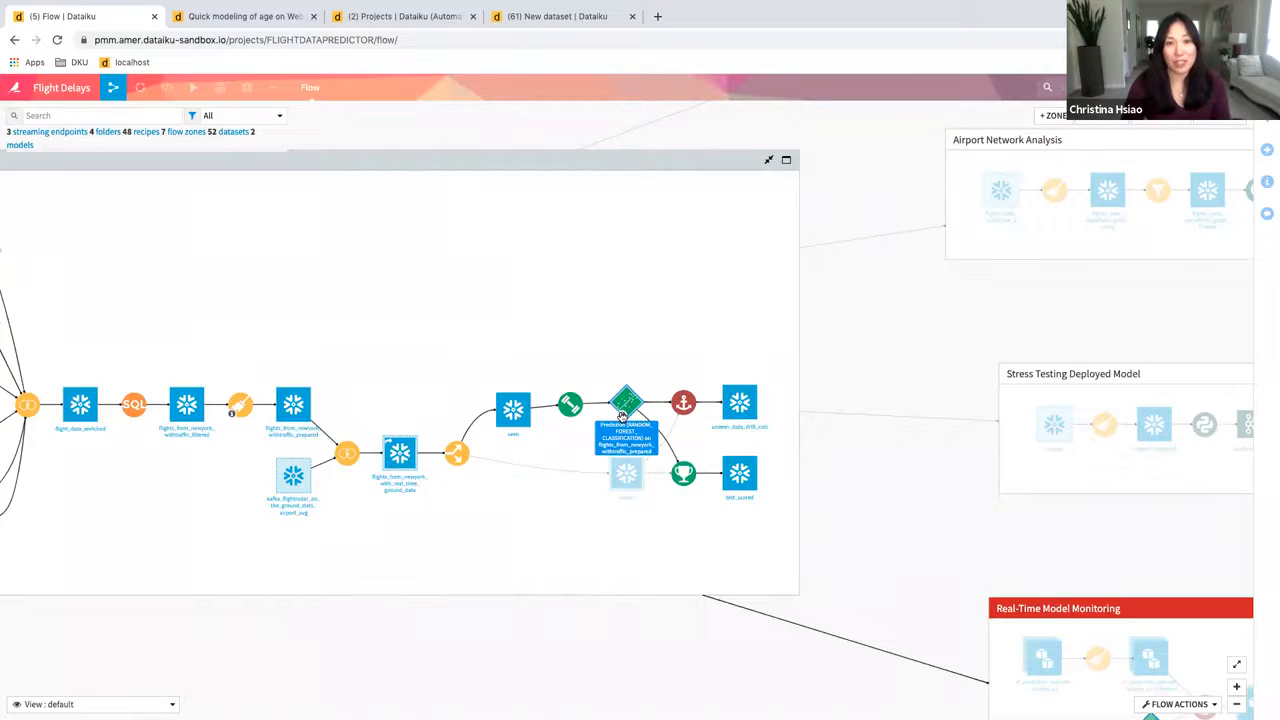
{"action": "mouse_move", "coordinate": [621, 415]}
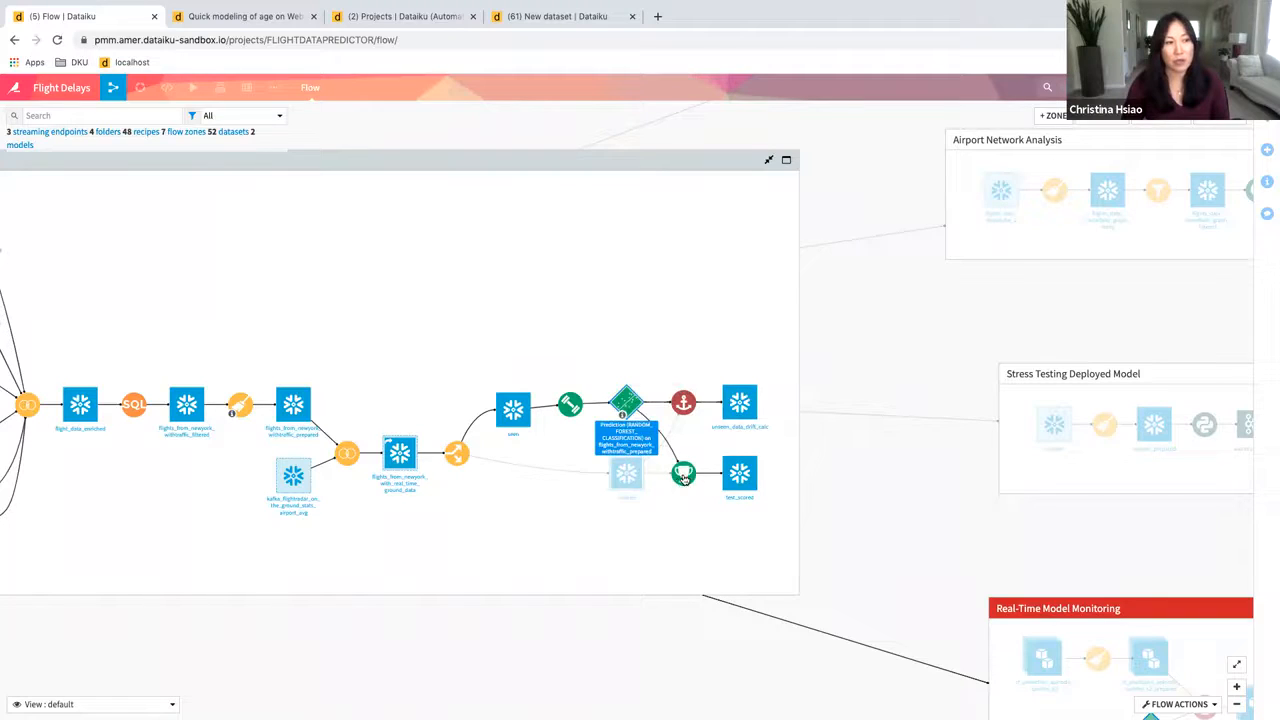
{"action": "left_click", "coordinate": [736, 485]}
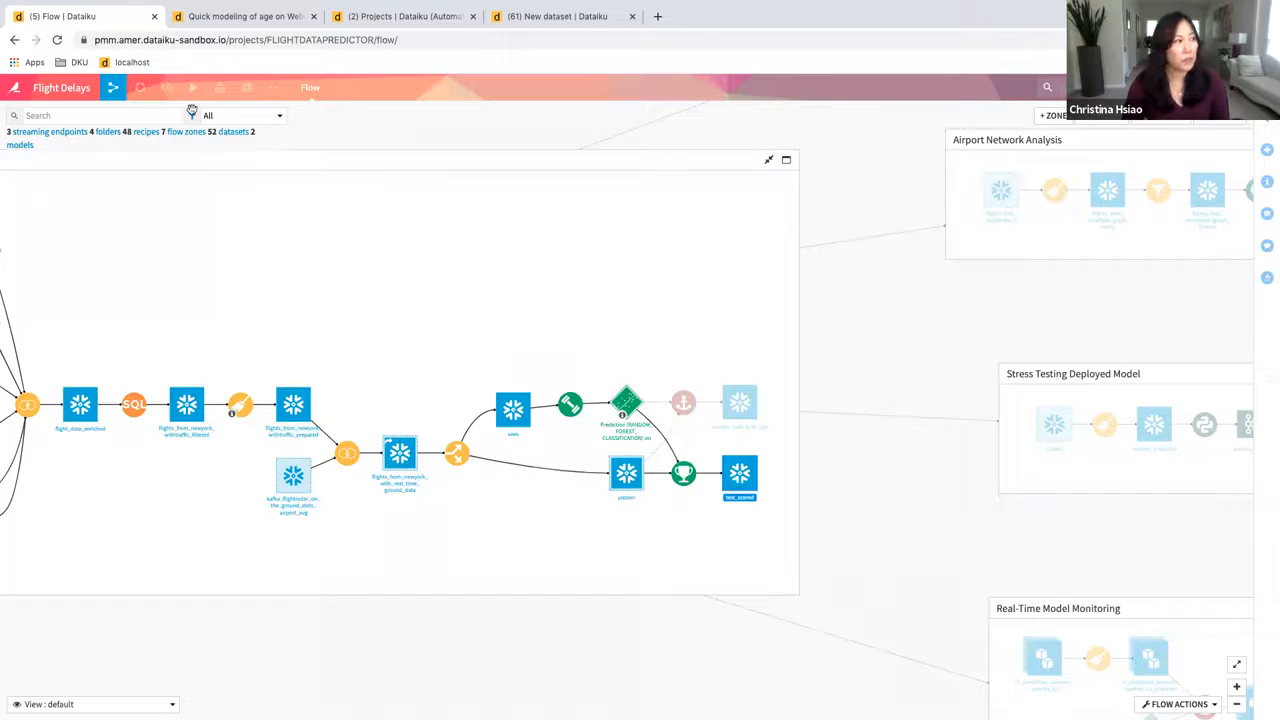
- Open the update_model scenario and review its available trigger types and its list of steps
{"action": "mouse_move", "coordinate": [193, 88]}
{"action": "left_click", "coordinate": [209, 136]}
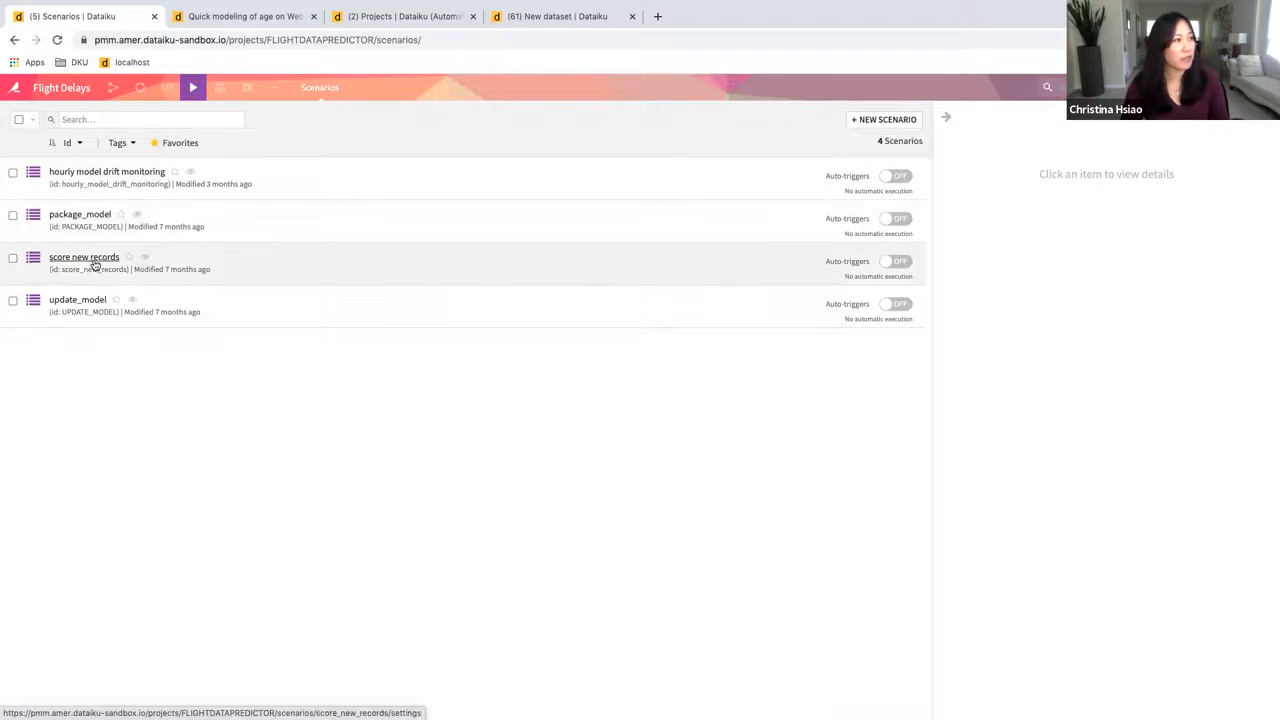
{"action": "left_click", "coordinate": [84, 301]}
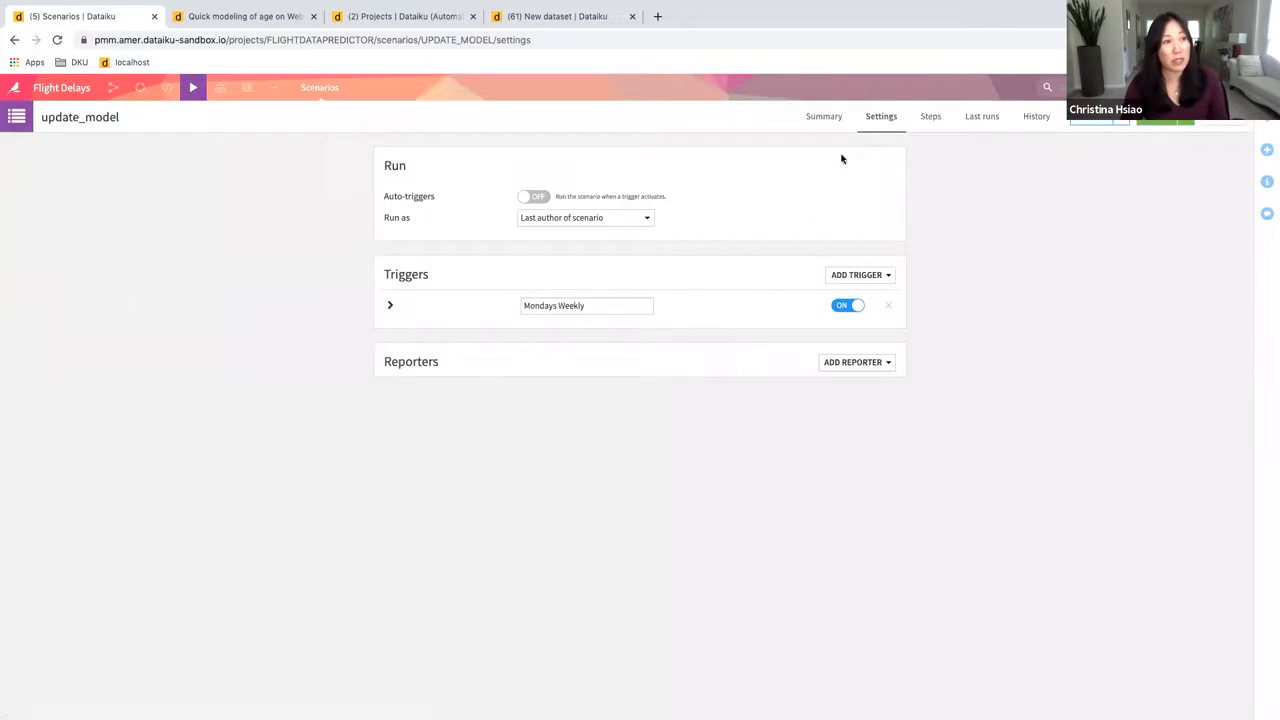
{"action": "left_click", "coordinate": [875, 276]}
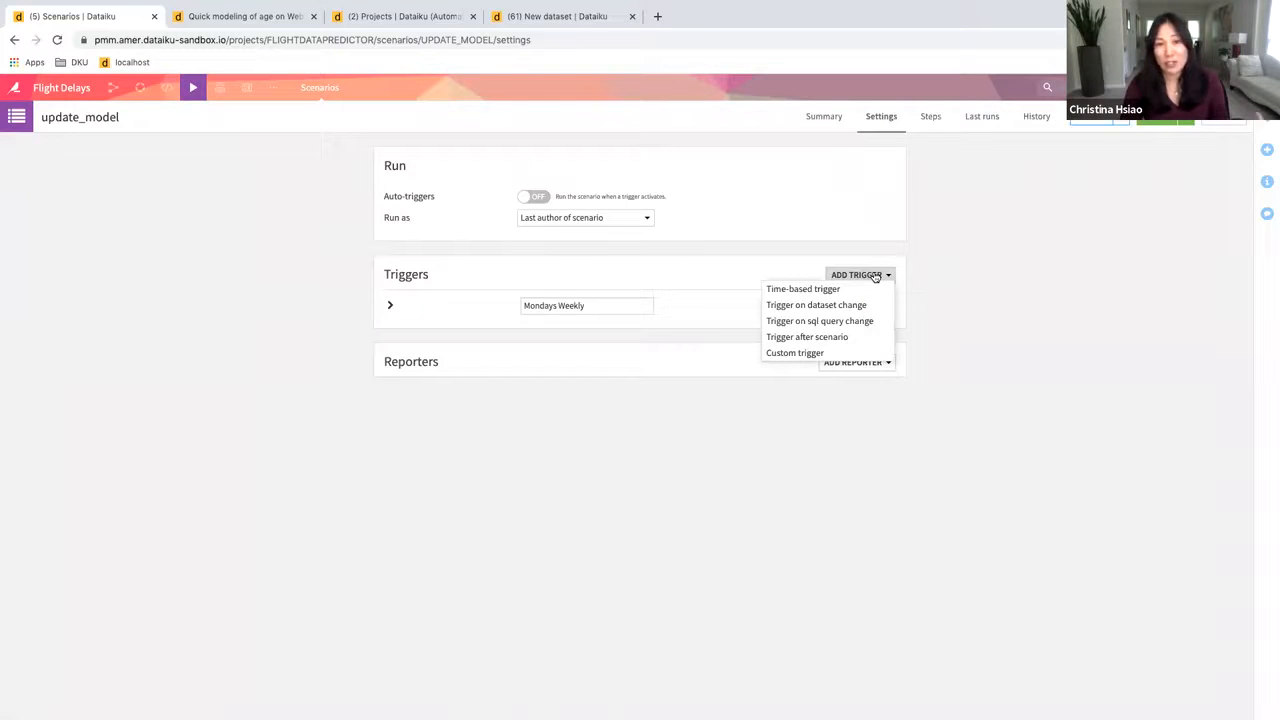
{"action": "left_click", "coordinate": [930, 118]}
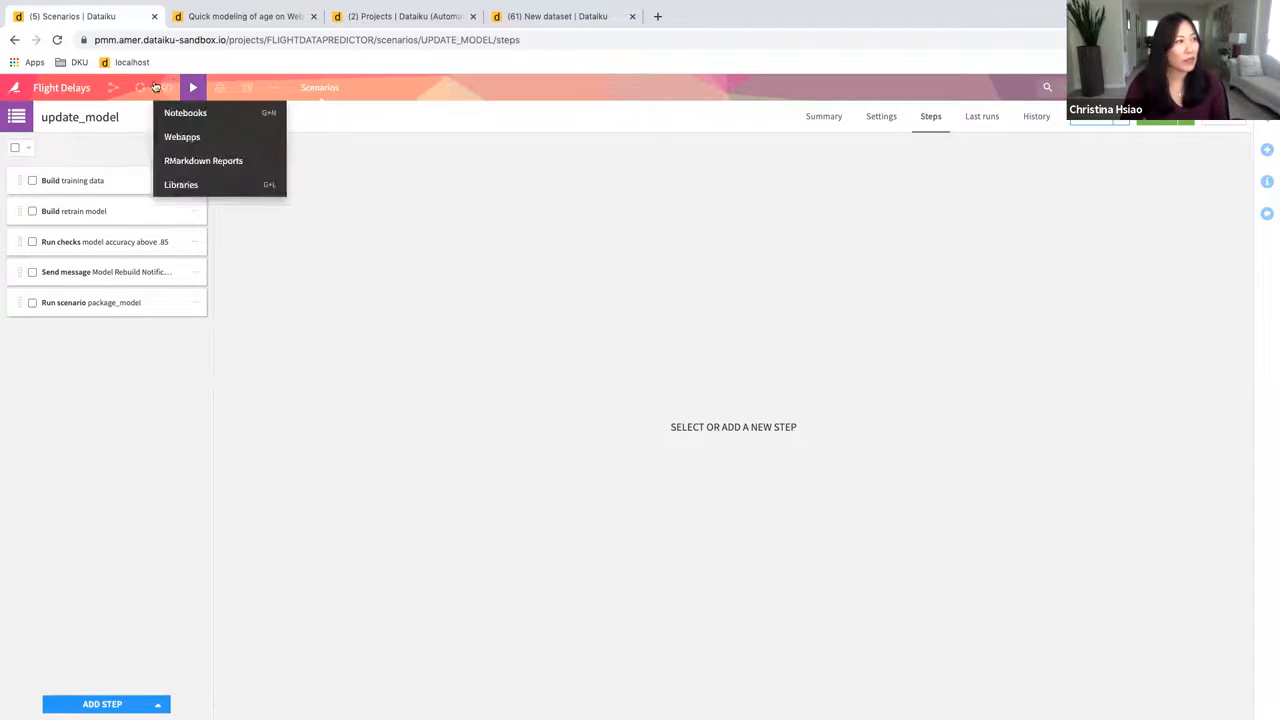
- Return to the project flow and inspect the drift recipe that feeds the unseen_data_drift_calc dataset
{"action": "mouse_move", "coordinate": [114, 90]}
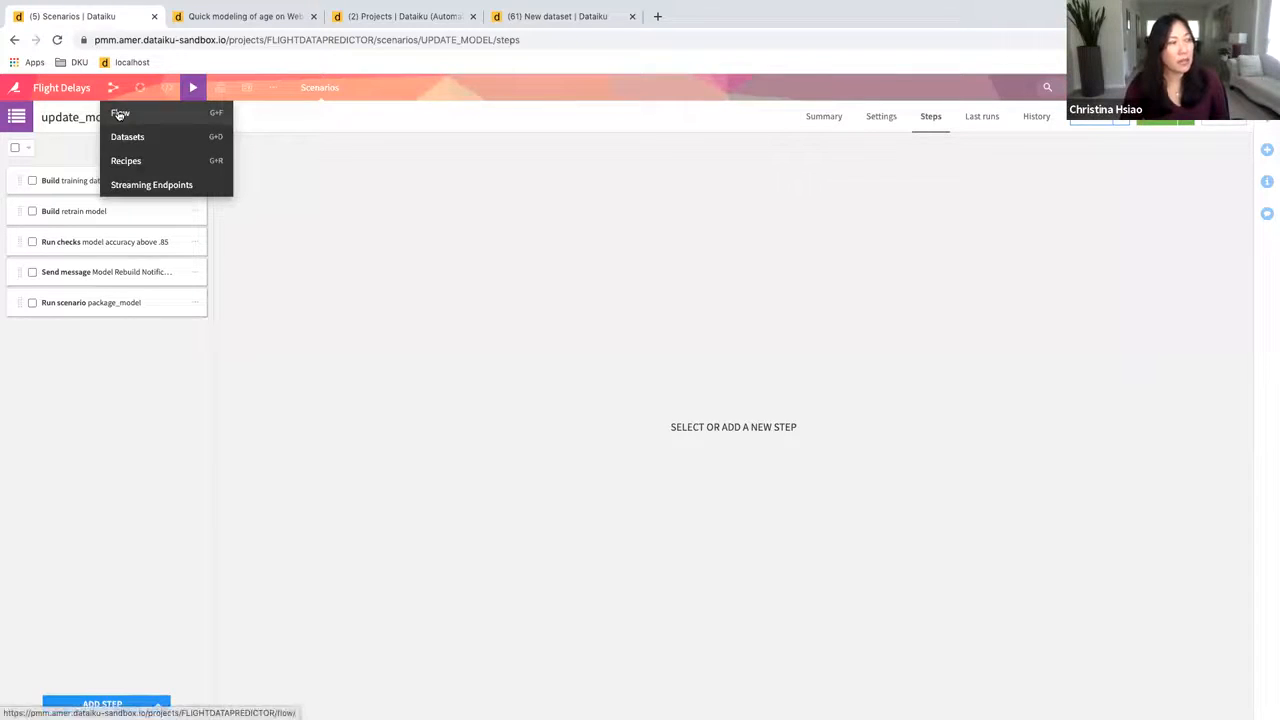
{"action": "left_click", "coordinate": [119, 114]}
{"action": "left_click", "coordinate": [750, 116]}
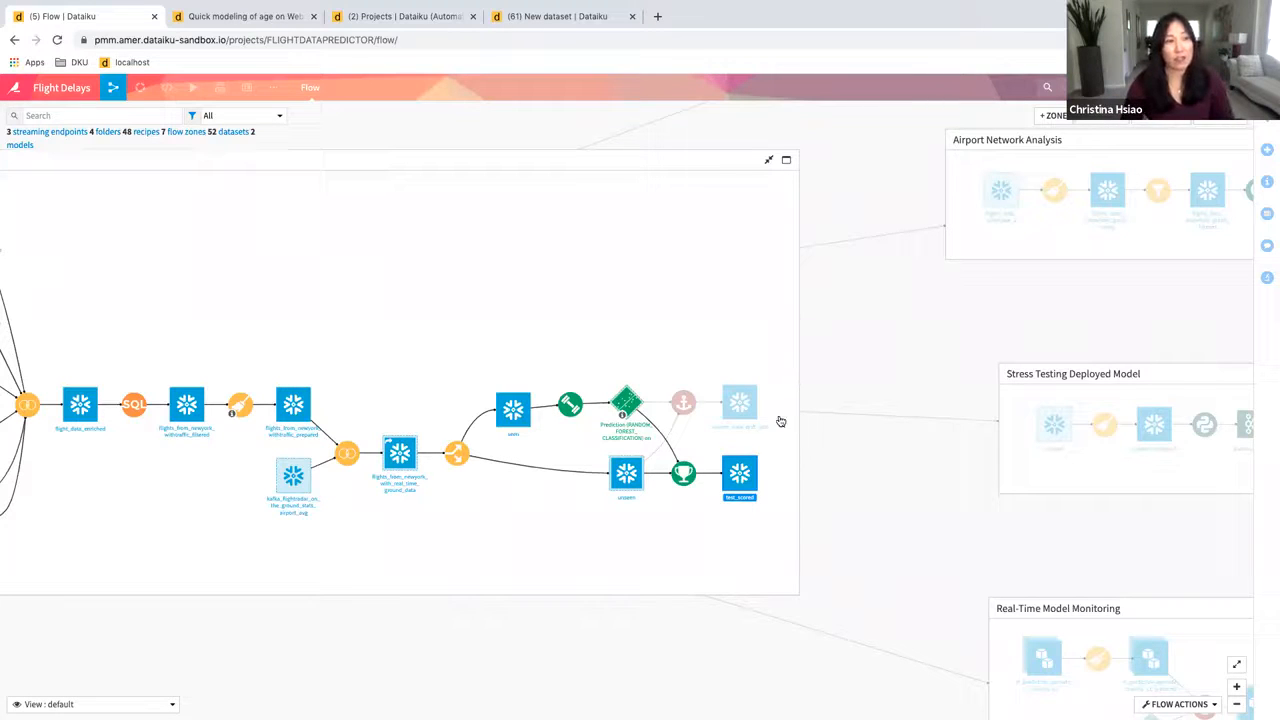
{"action": "scroll", "coordinate": [718, 412], "scroll_direction": "up", "scroll_amount": 2}
{"action": "scroll", "coordinate": [718, 414], "scroll_direction": "up", "scroll_amount": 1}
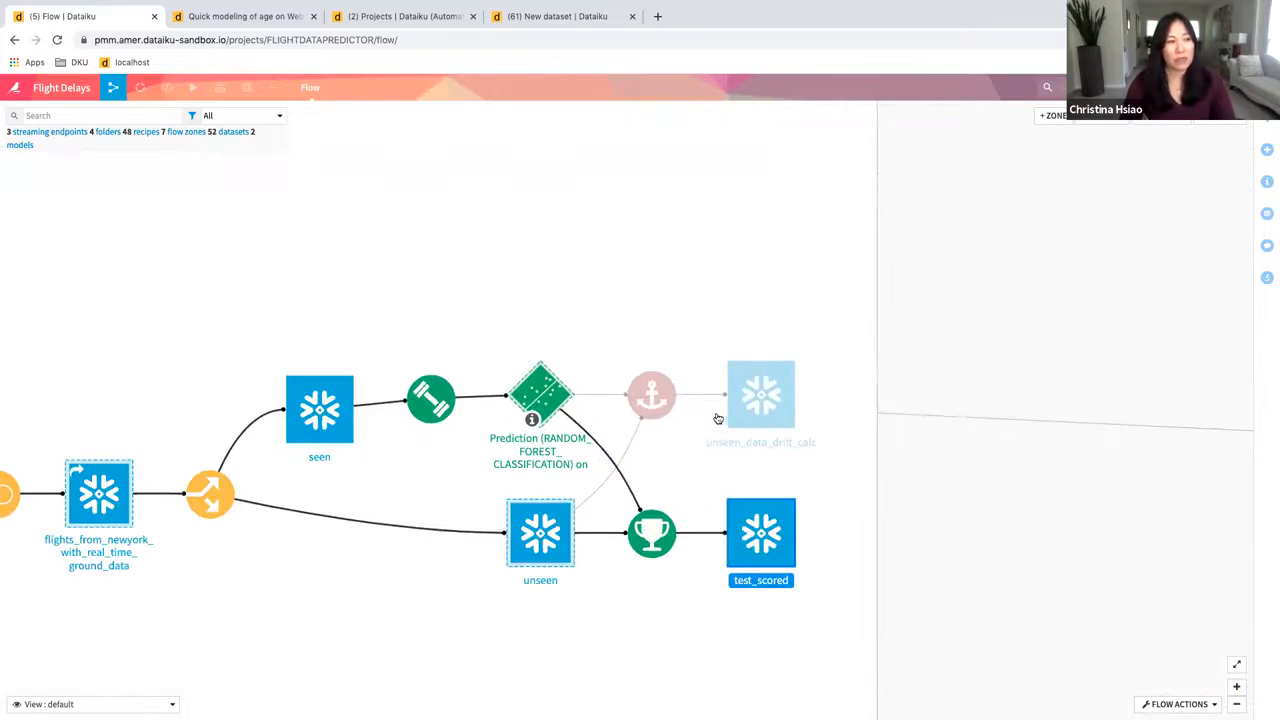
{"action": "left_click", "coordinate": [663, 406]}
{"action": "mouse_move", "coordinate": [663, 406]}
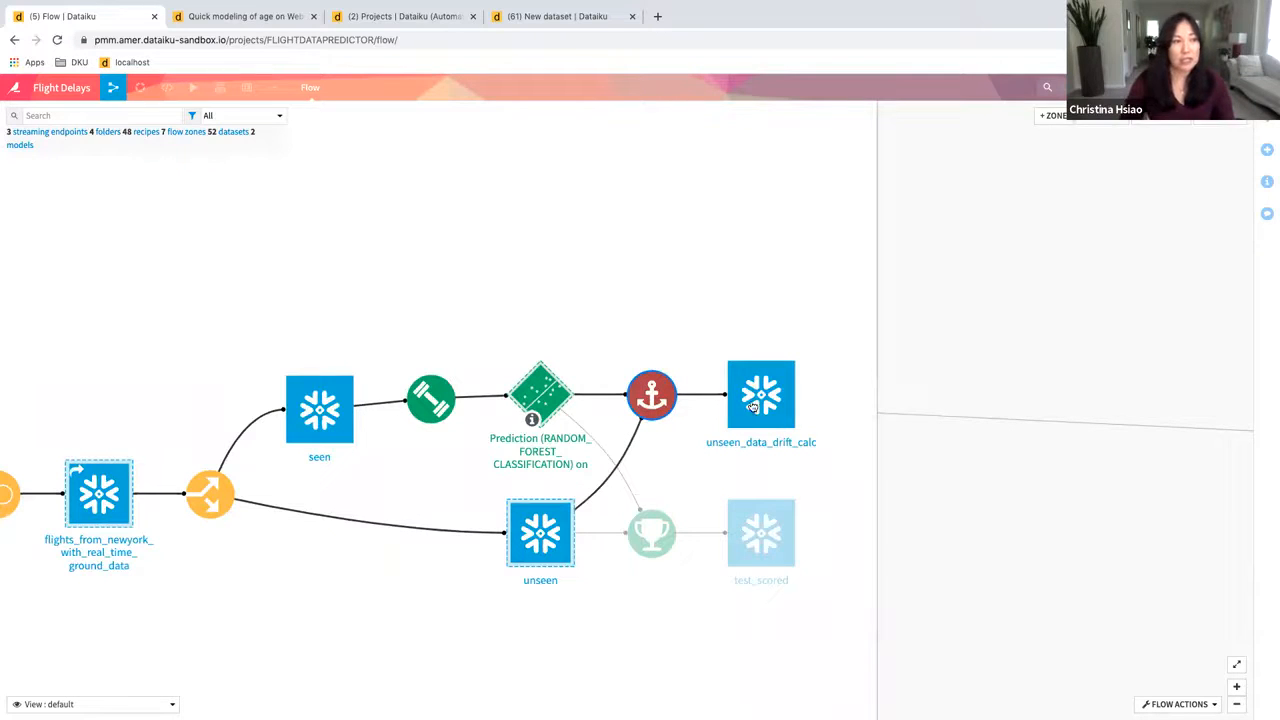
{"action": "mouse_move", "coordinate": [752, 405]}
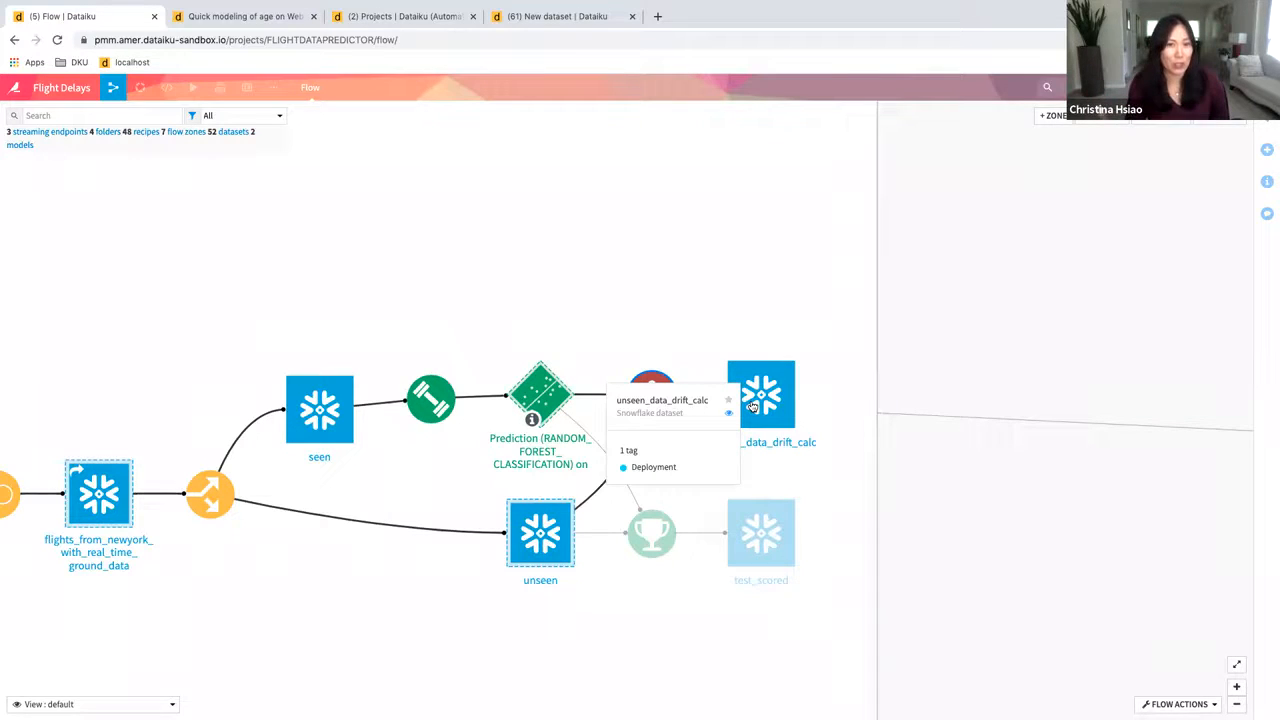
- Review the saved versions of the deployed random forest prediction model and open the report of its active version
{"action": "double_click", "coordinate": [551, 397]}
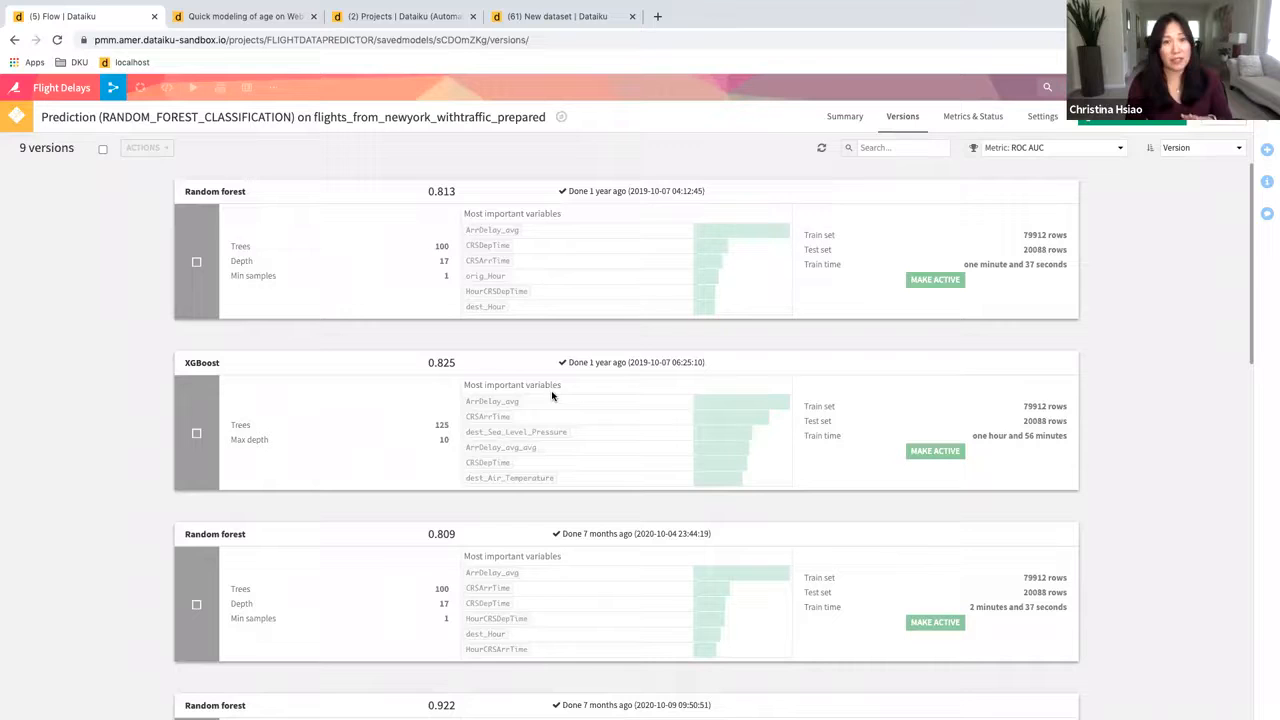
{"action": "scroll", "coordinate": [798, 437], "scroll_direction": "down", "scroll_amount": 1}
{"action": "scroll", "coordinate": [798, 437], "scroll_direction": "down", "scroll_amount": 10}
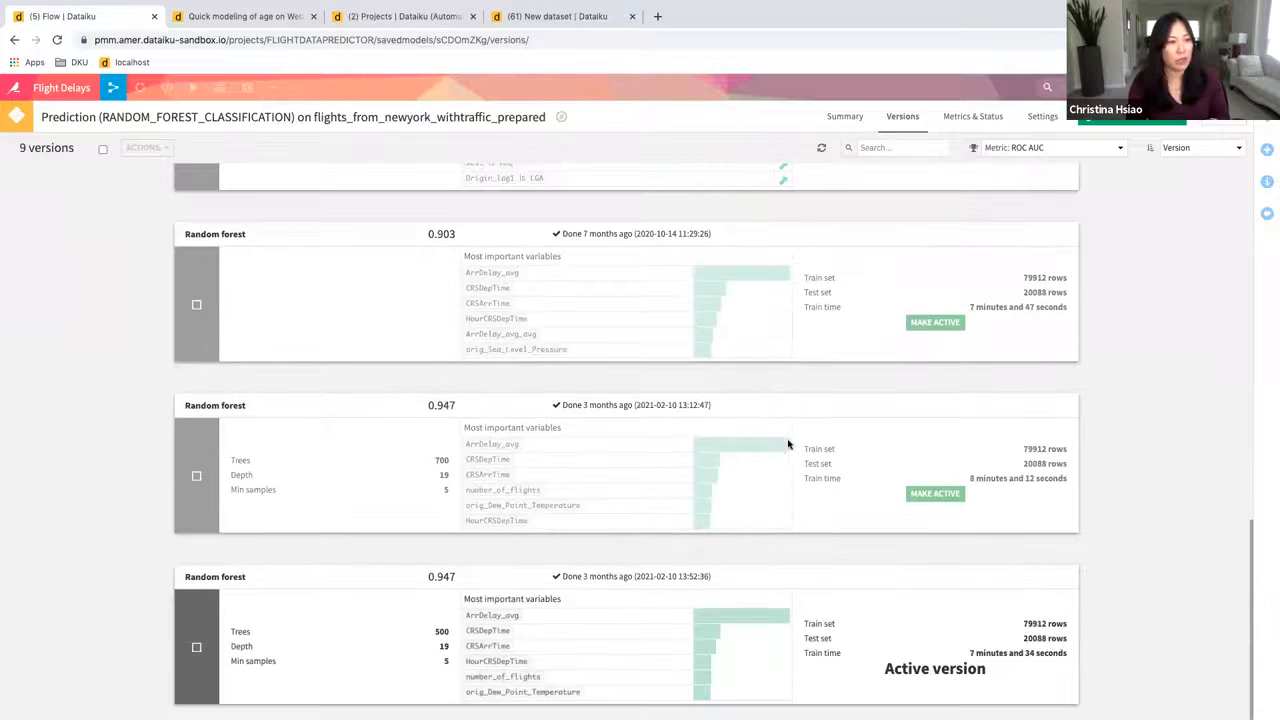
{"action": "left_click", "coordinate": [203, 578]}
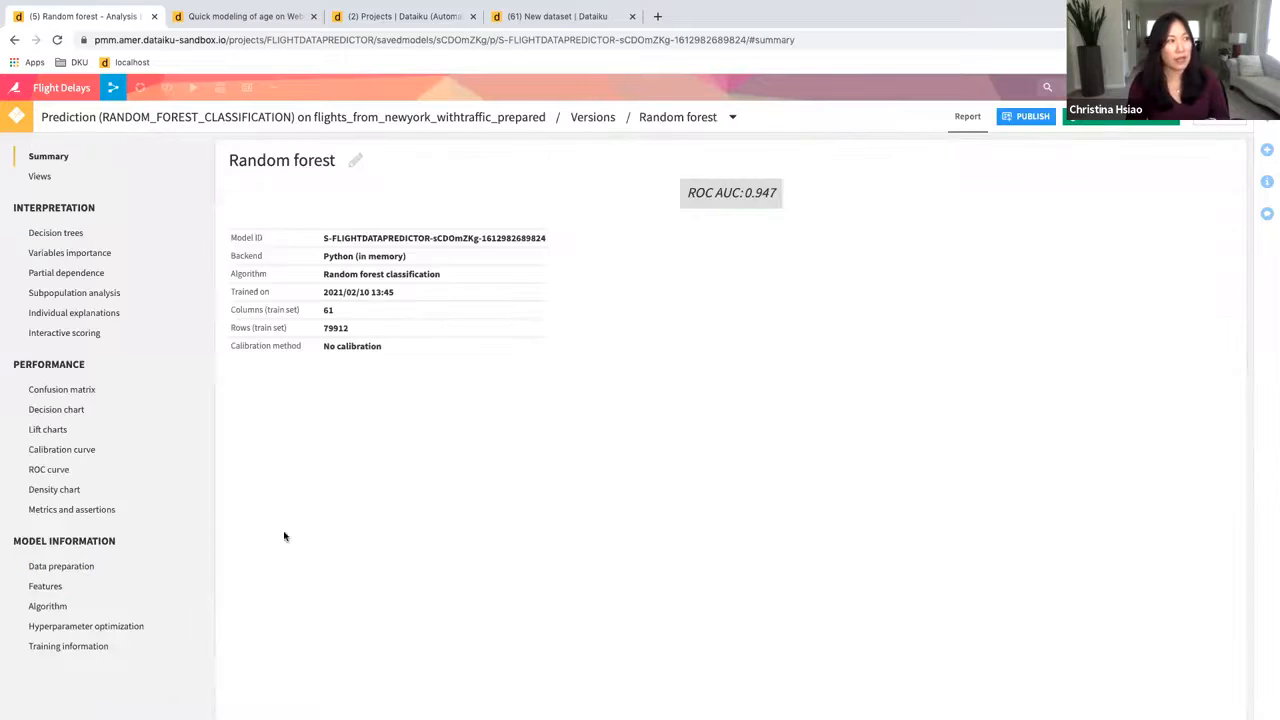
- View the active model as Data drift analysis and compute the drift against the unseen dataset
{"action": "left_click", "coordinate": [42, 177]}
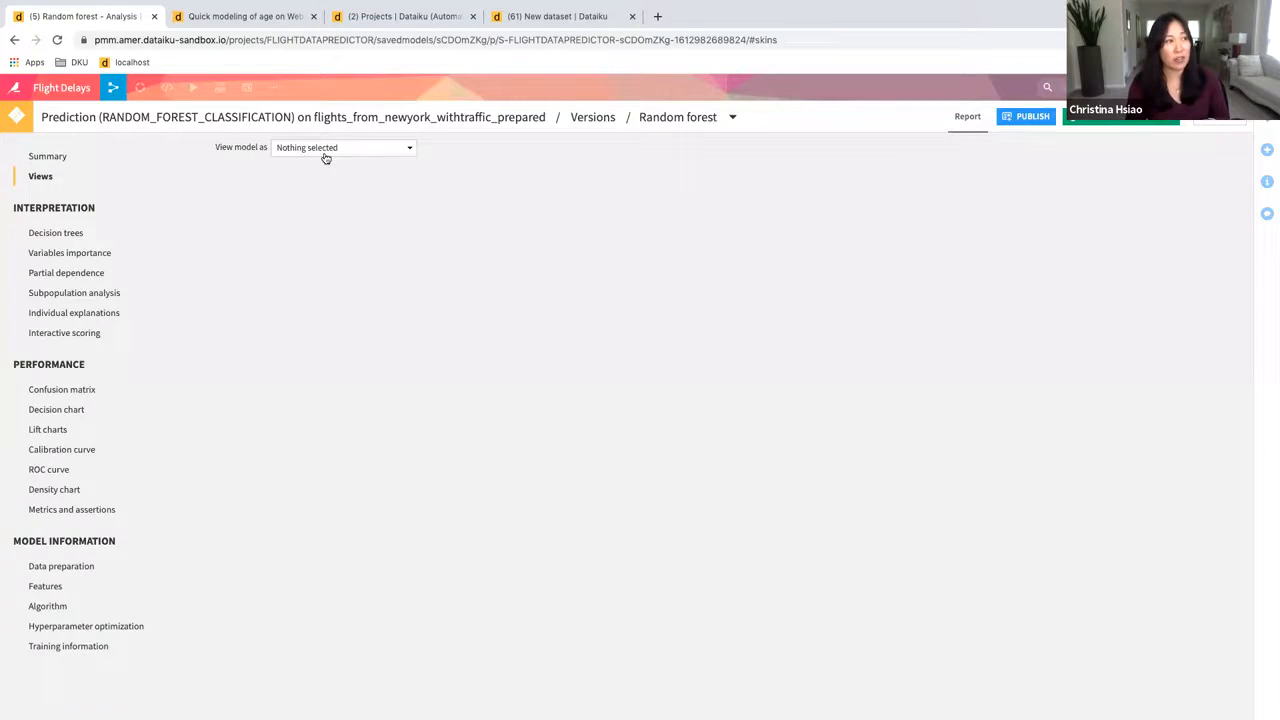
{"action": "left_click", "coordinate": [325, 152]}
{"action": "left_click", "coordinate": [321, 228]}
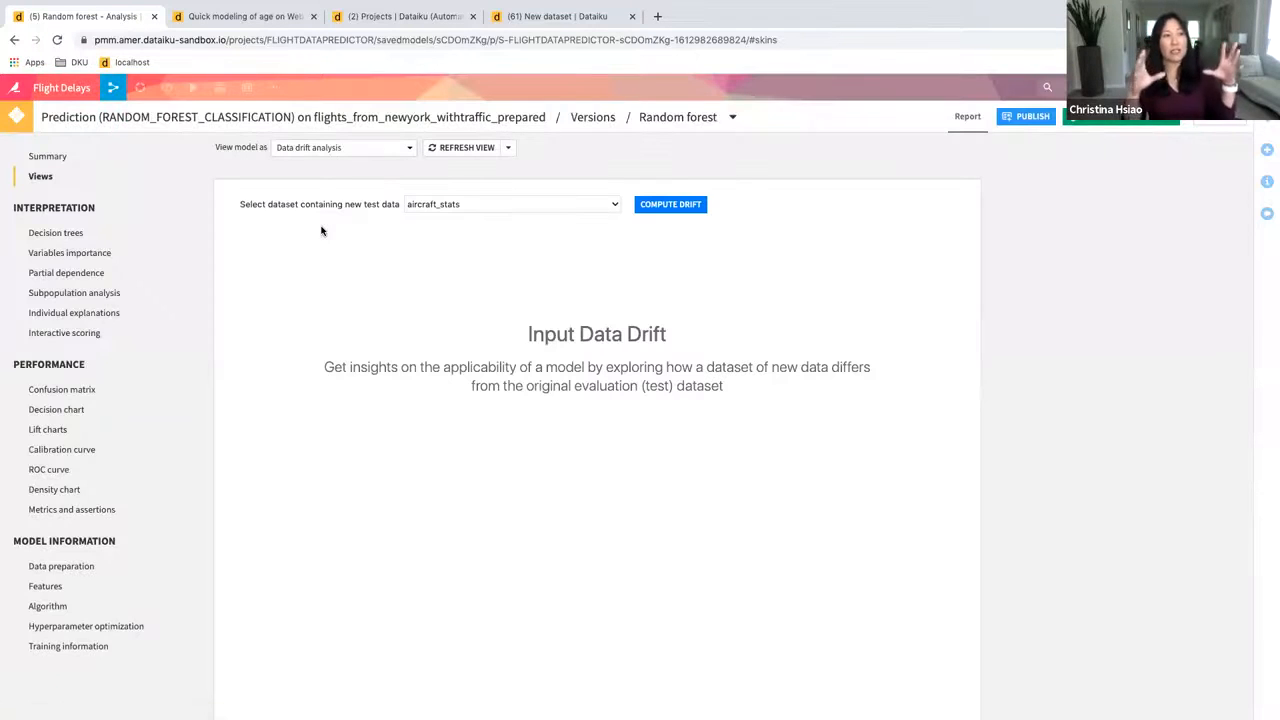
{"action": "left_click", "coordinate": [475, 205]}
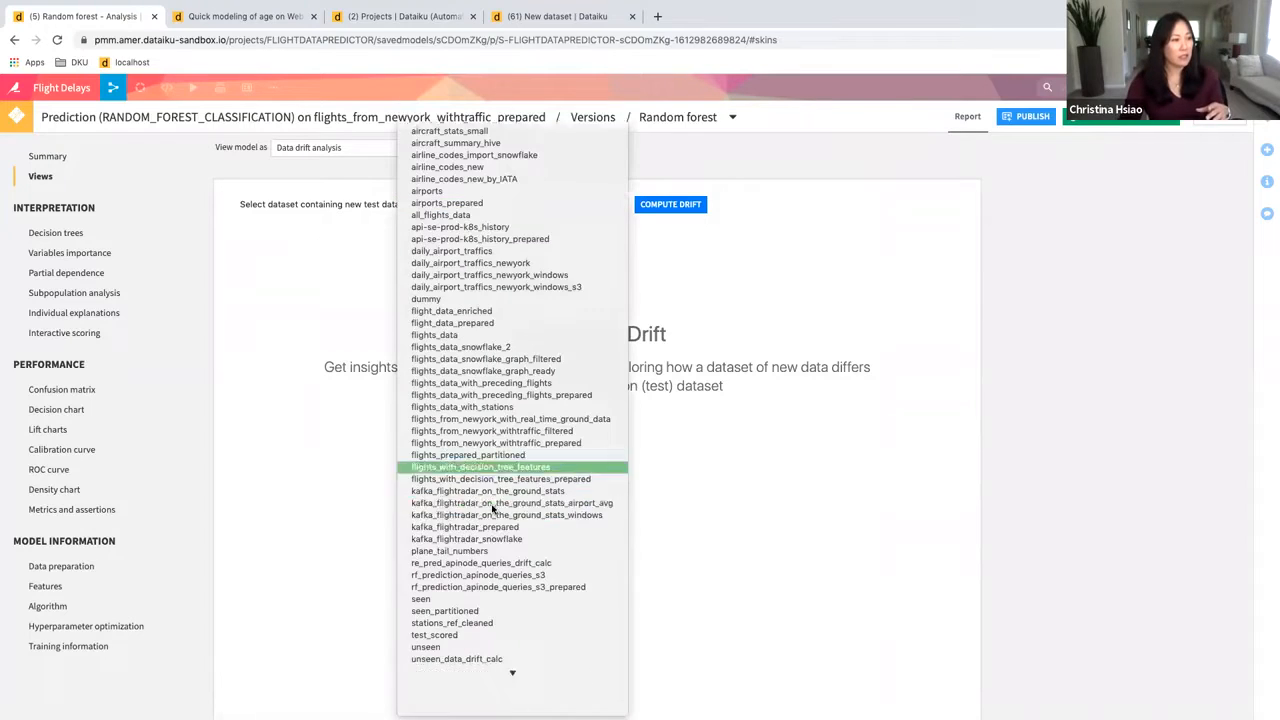
{"action": "left_click", "coordinate": [450, 647]}
{"action": "left_click", "coordinate": [665, 204]}
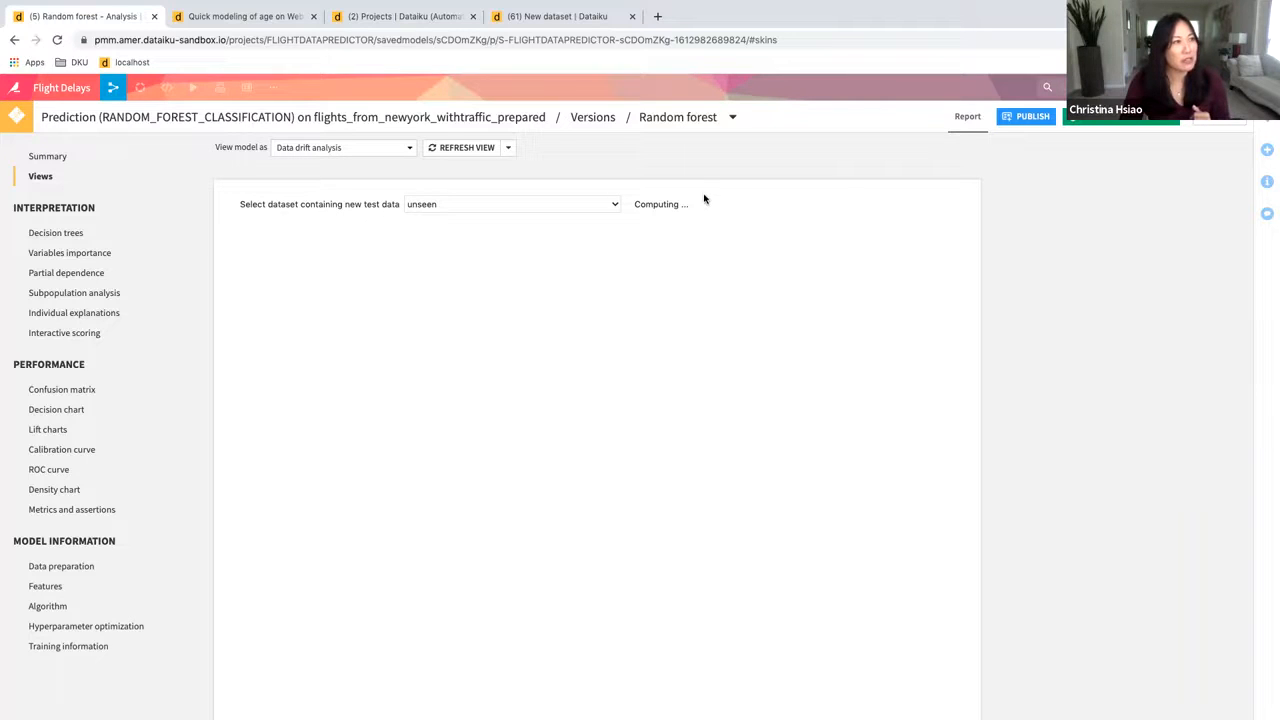
- Open the Flights from NYC dashboard and review its Flight Tracking map and Deployed Model Monitoring page
{"action": "mouse_move", "coordinate": [247, 91]}
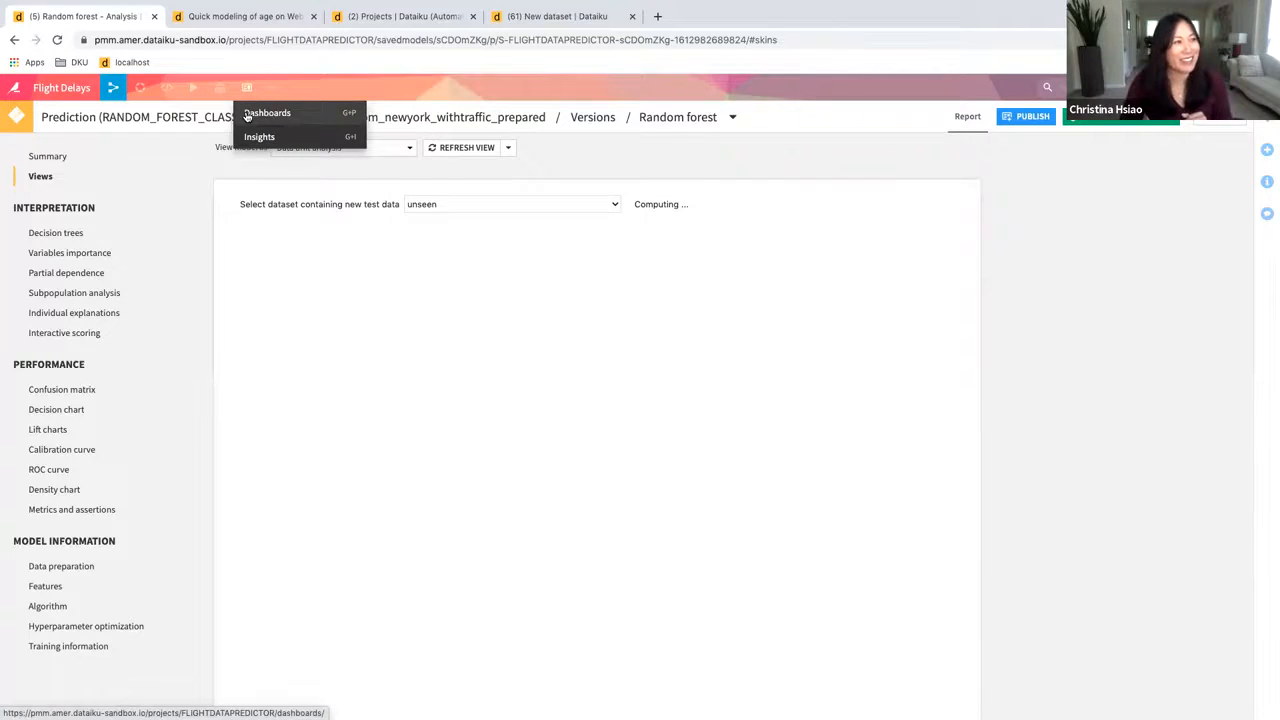
{"action": "left_click", "coordinate": [247, 117]}
{"action": "left_click", "coordinate": [94, 174]}
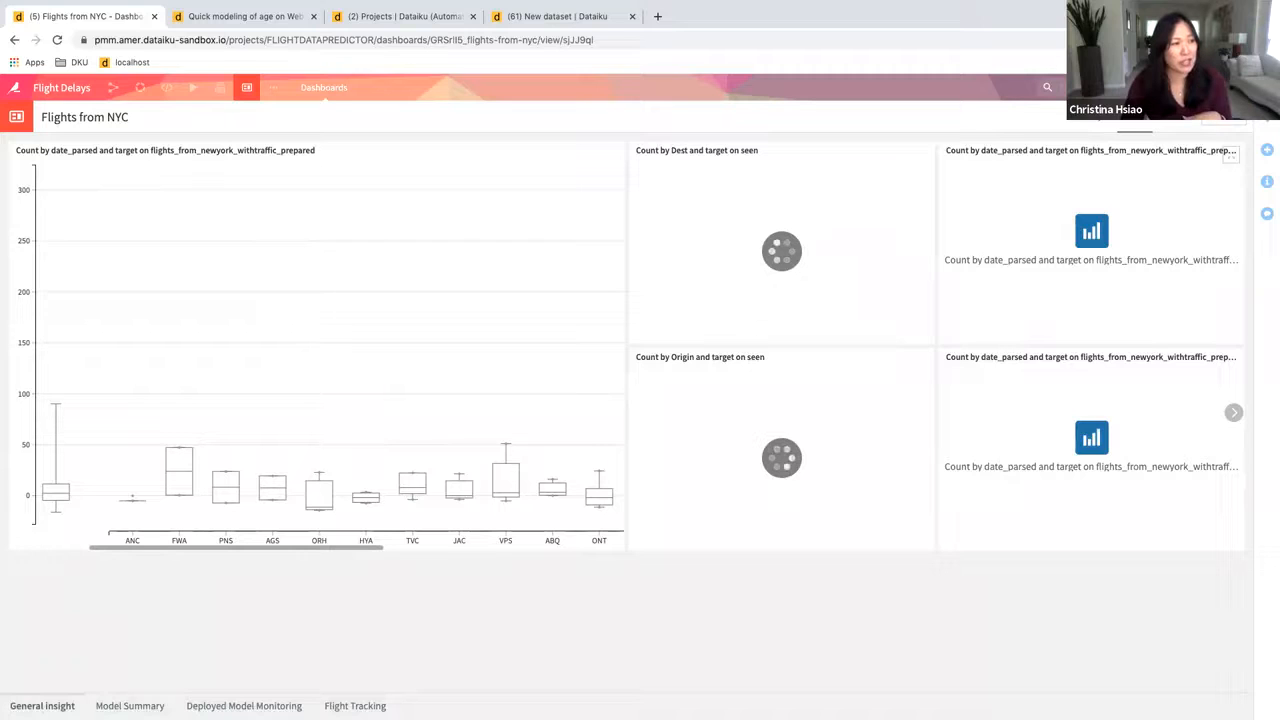
{"action": "left_click", "coordinate": [355, 706]}
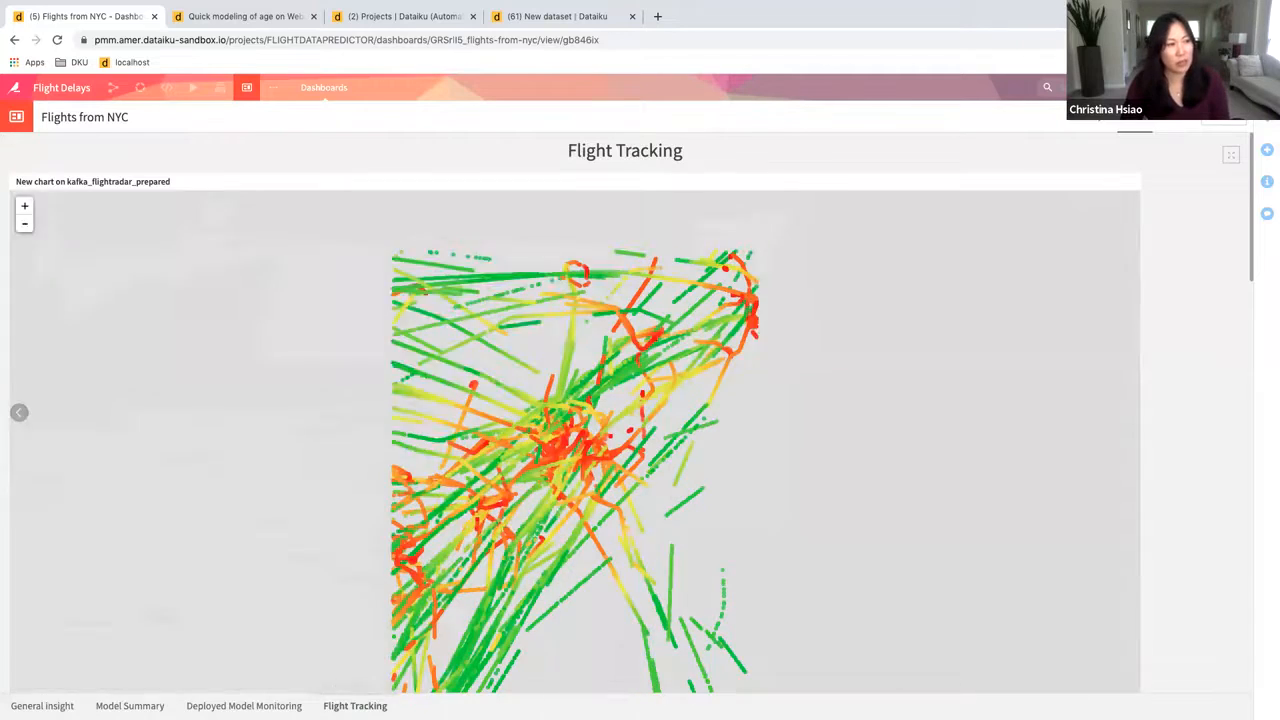
{"action": "scroll", "coordinate": [450, 525], "scroll_direction": "up", "scroll_amount": 2}
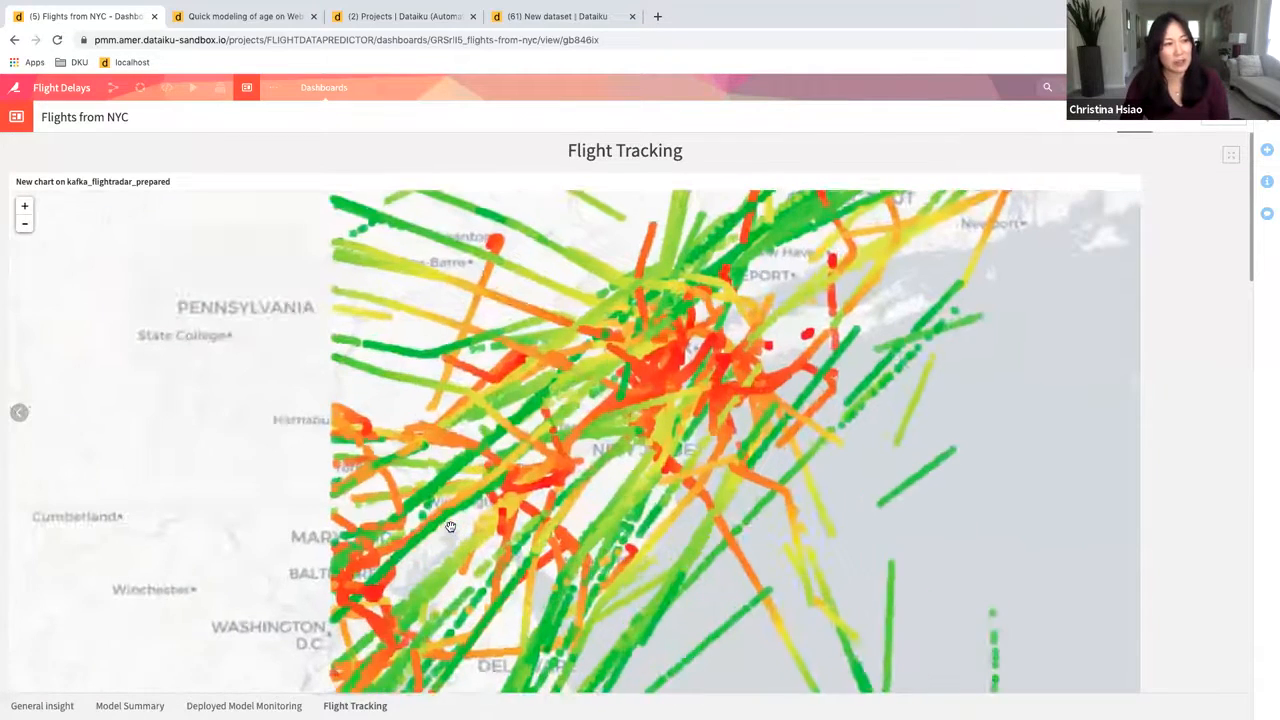
{"action": "scroll", "coordinate": [449, 528], "scroll_direction": "up", "scroll_amount": 2}
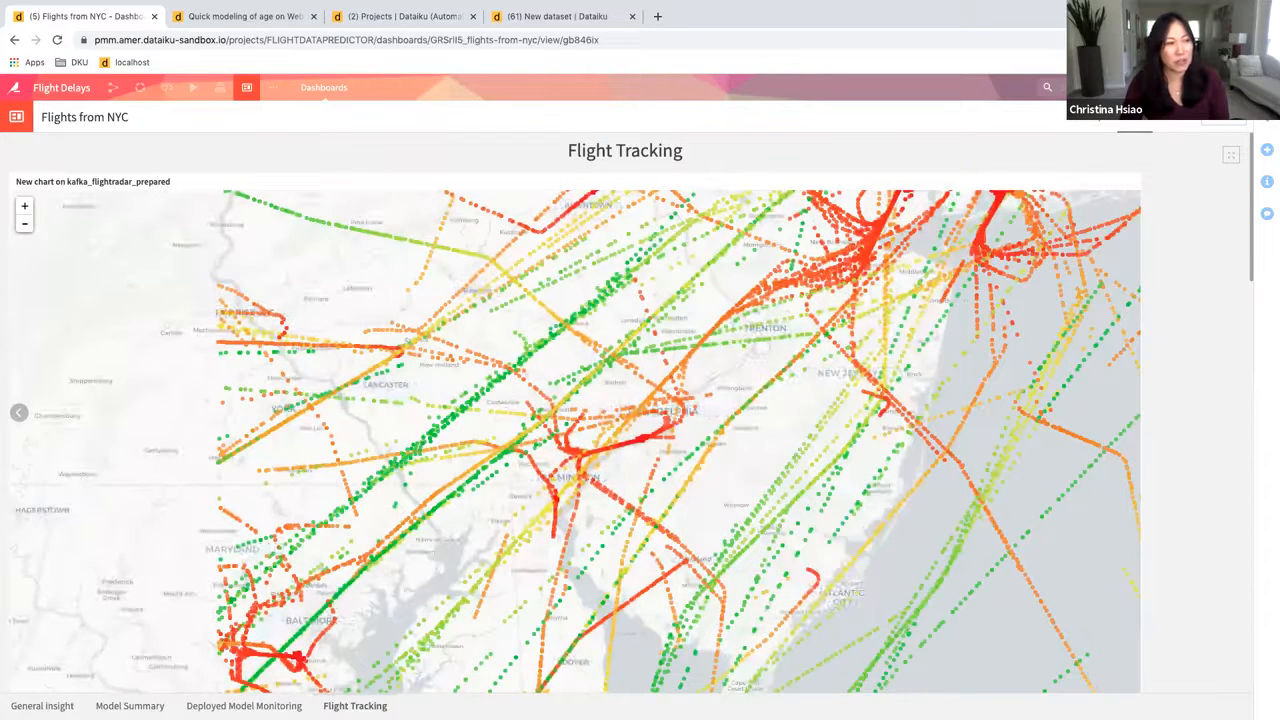
{"action": "left_click", "coordinate": [285, 706]}
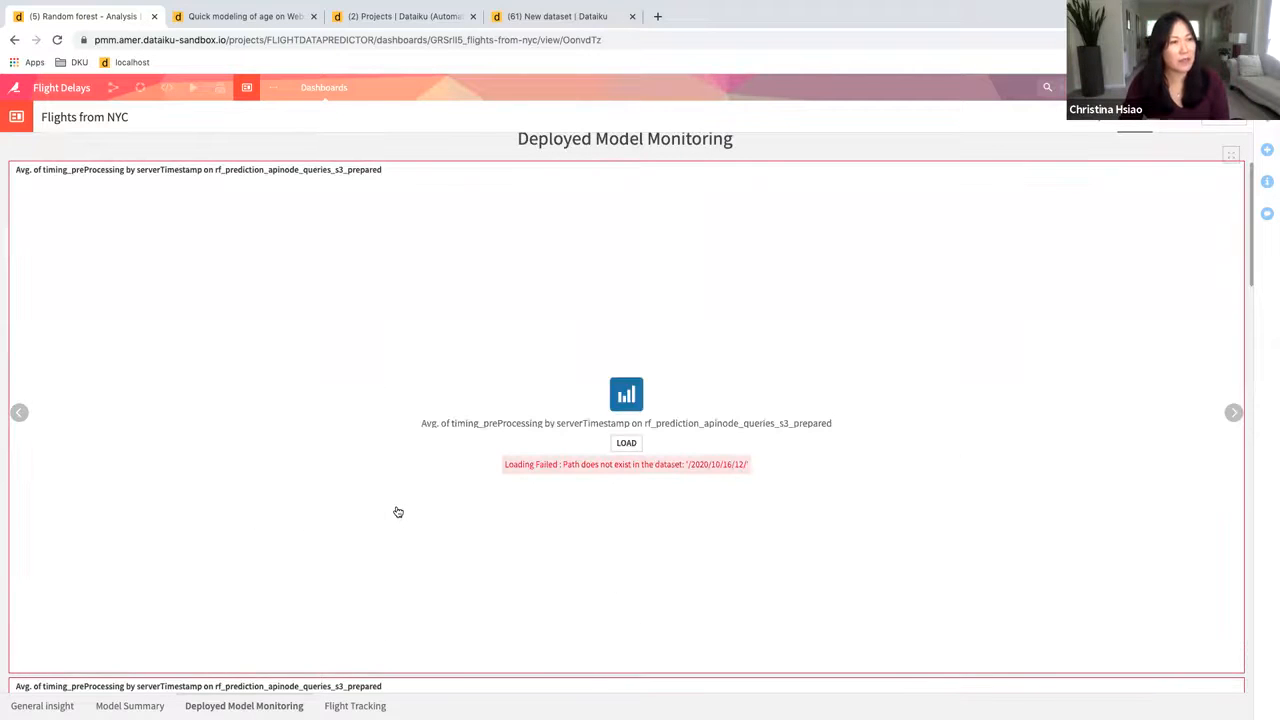
{"action": "scroll", "coordinate": [398, 512], "scroll_direction": "down", "scroll_amount": 3}
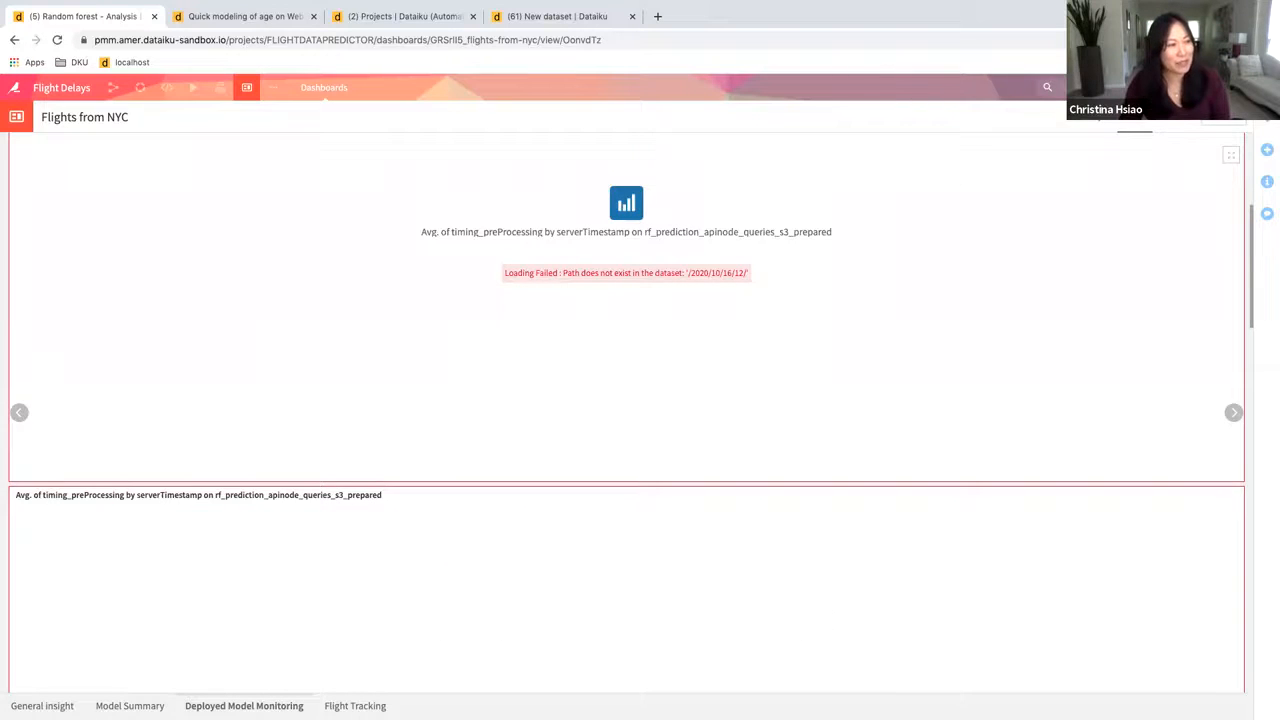
- Review the dashboard's General insight page and return to the project flow to look over its main zone
{"action": "left_click", "coordinate": [42, 706]}
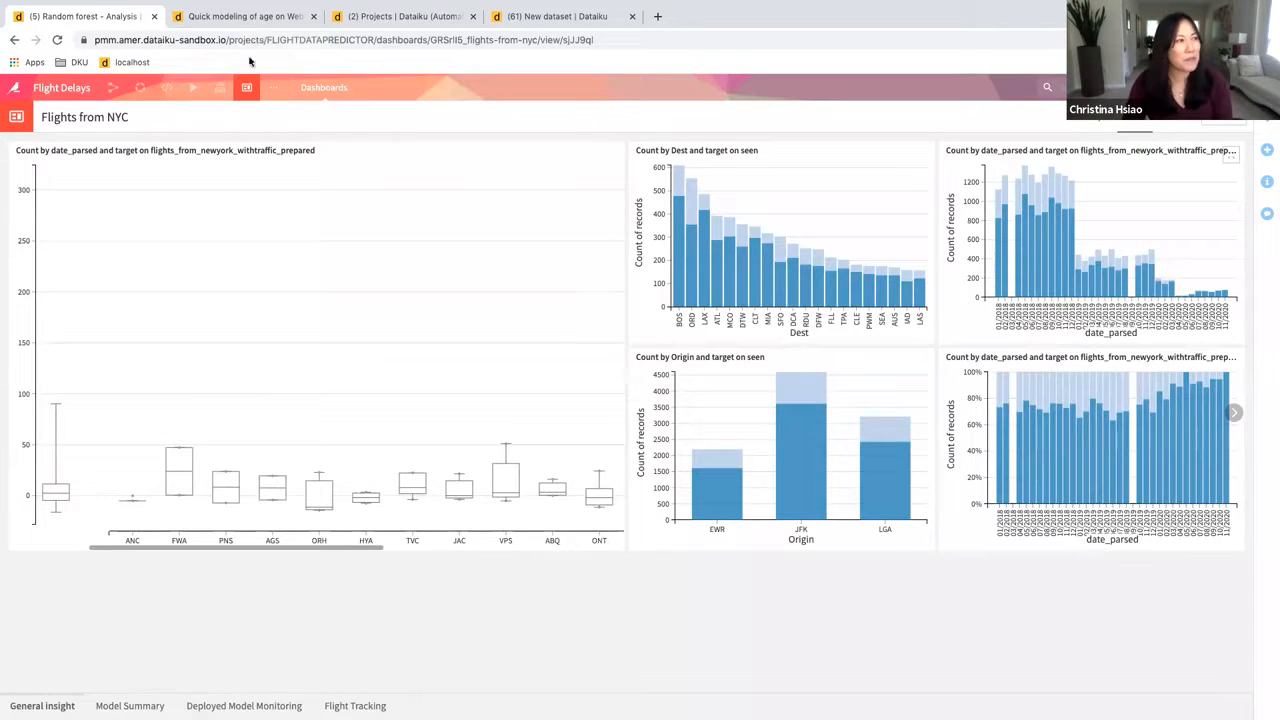
{"action": "mouse_move", "coordinate": [113, 92]}
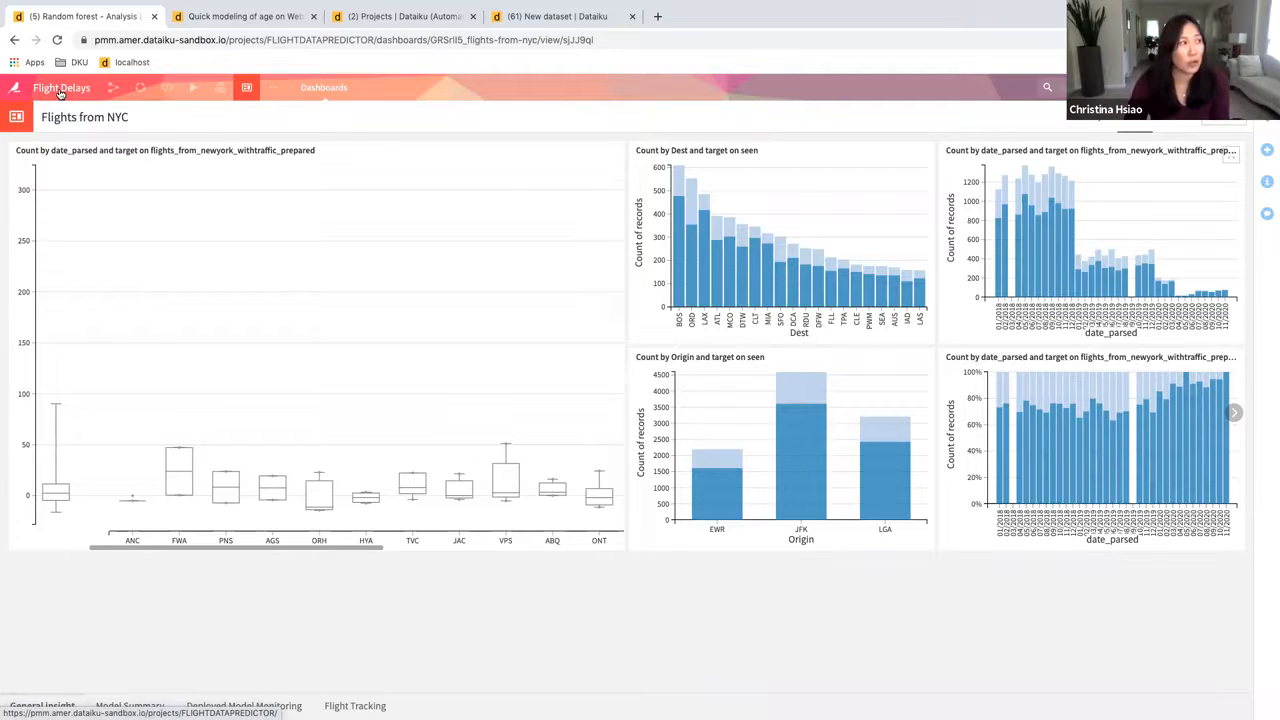
{"action": "left_click", "coordinate": [115, 110]}
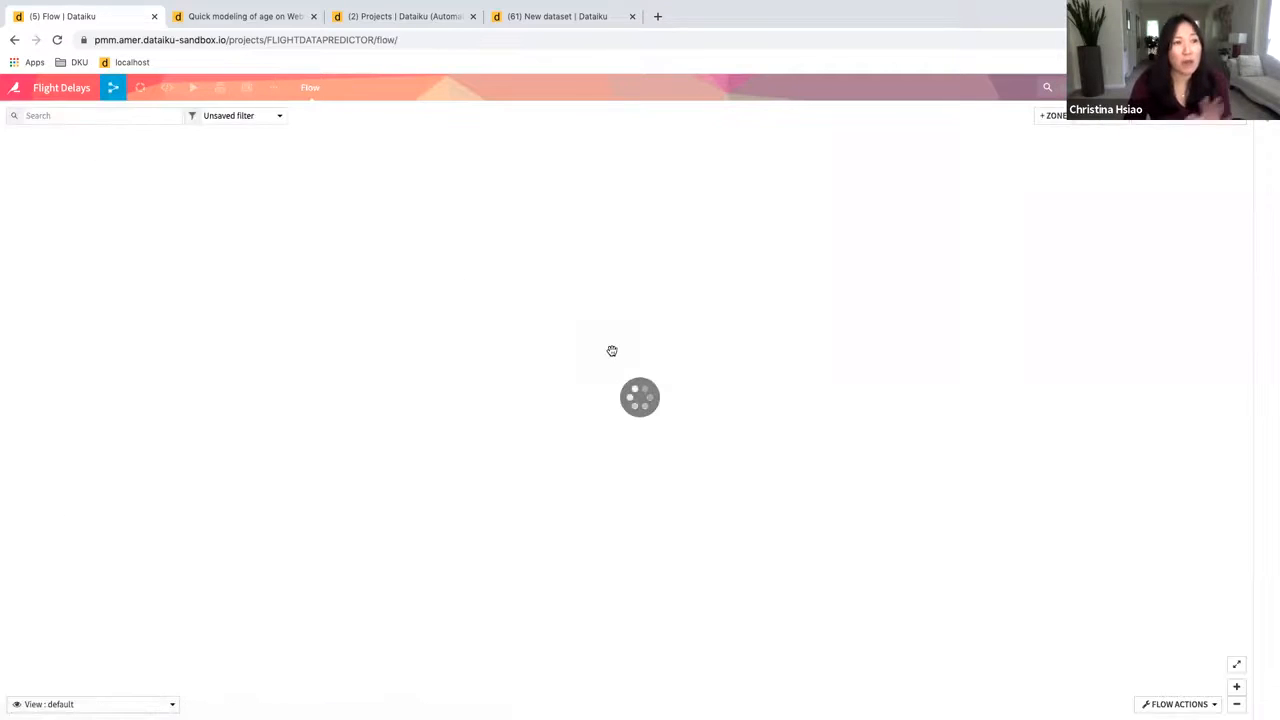
{"action": "scroll", "coordinate": [617, 356], "scroll_direction": "down", "scroll_amount": 3}
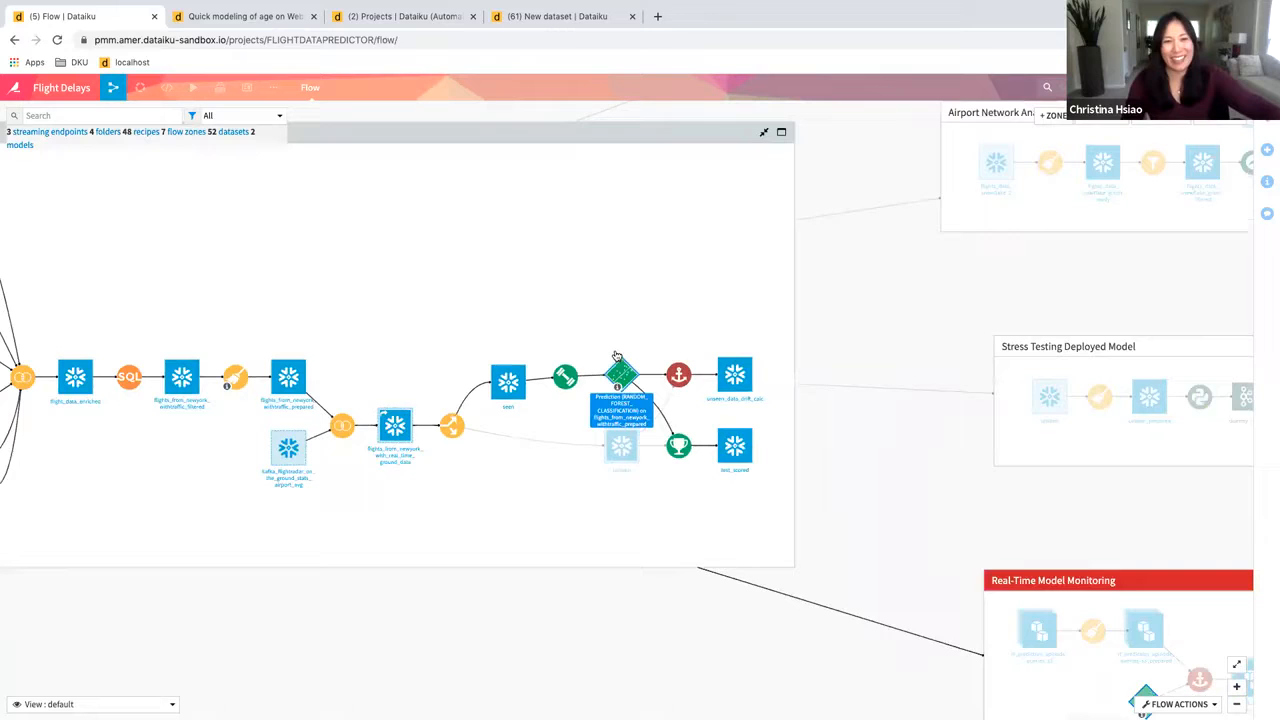
{"action": "left_click_drag", "start_coordinate": [560, 311], "coordinate": [794, 320]}
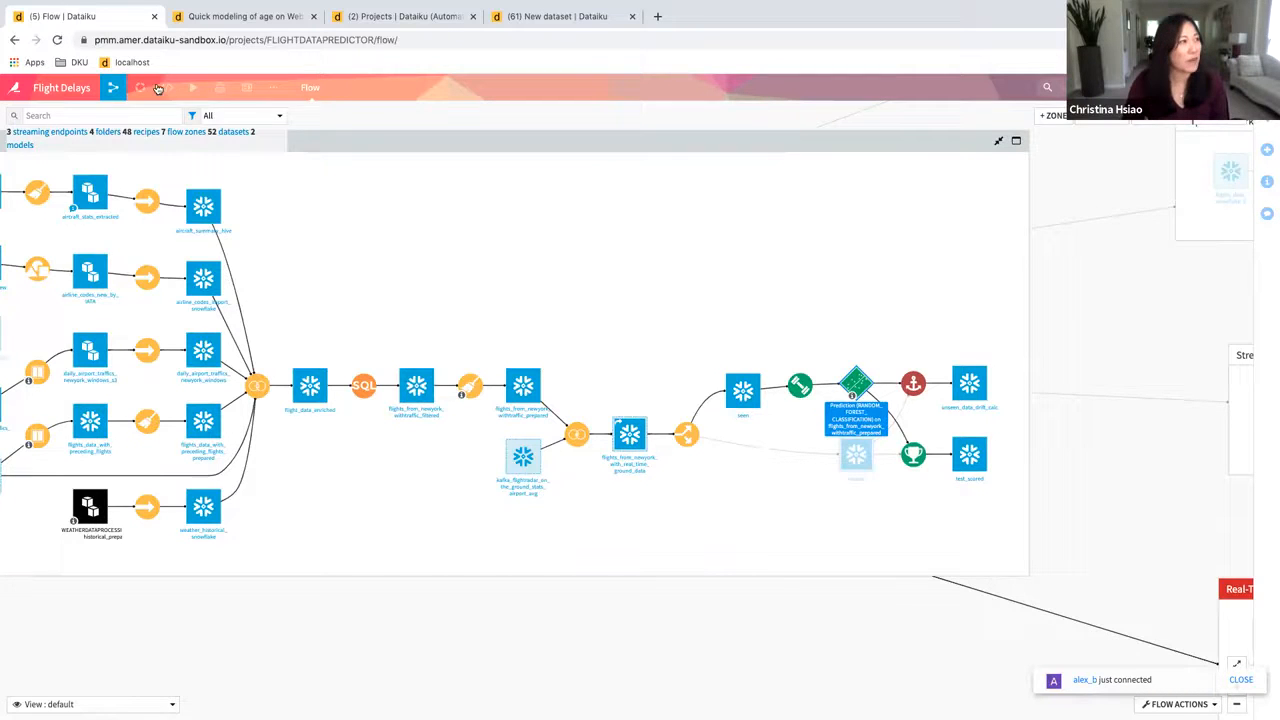
- Open the Holiday Weekend instance of the Delayed Flights Calculator application and view its Thanksgiving_weekend_flights input spreadsheet in Excel
{"action": "left_click", "coordinate": [15, 92]}
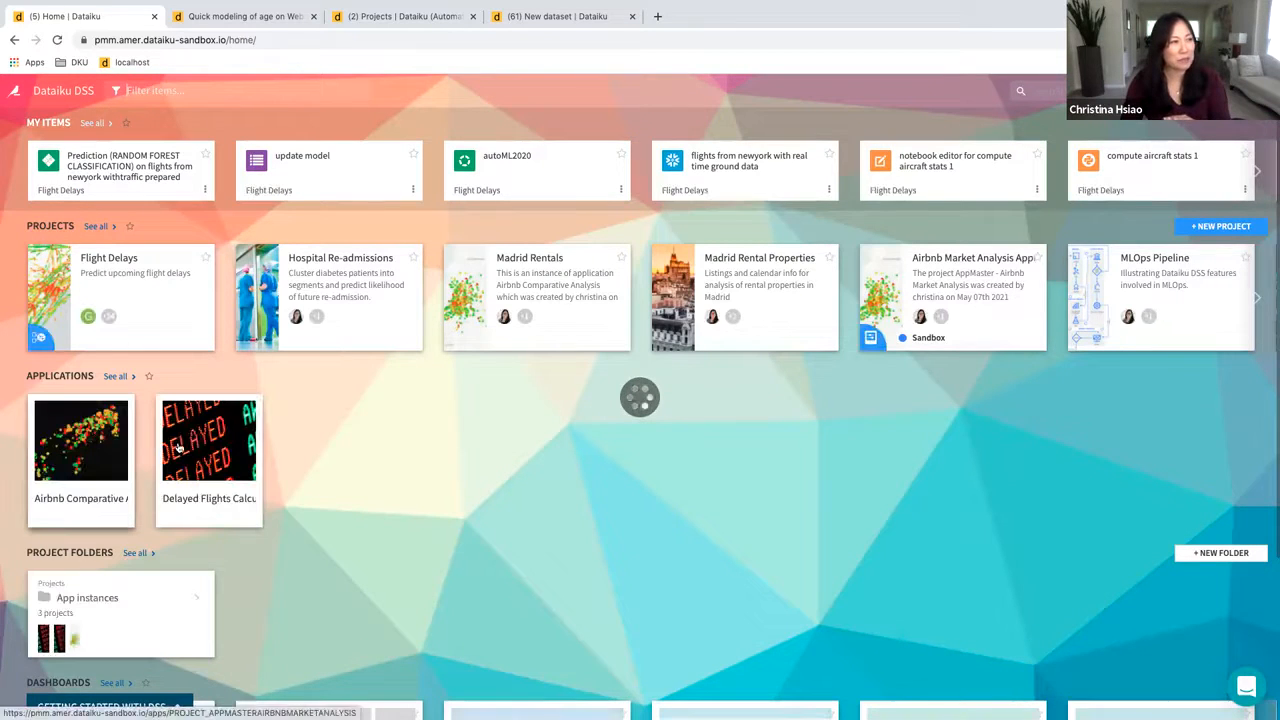
{"action": "left_click", "coordinate": [186, 447]}
{"action": "left_click", "coordinate": [600, 234]}
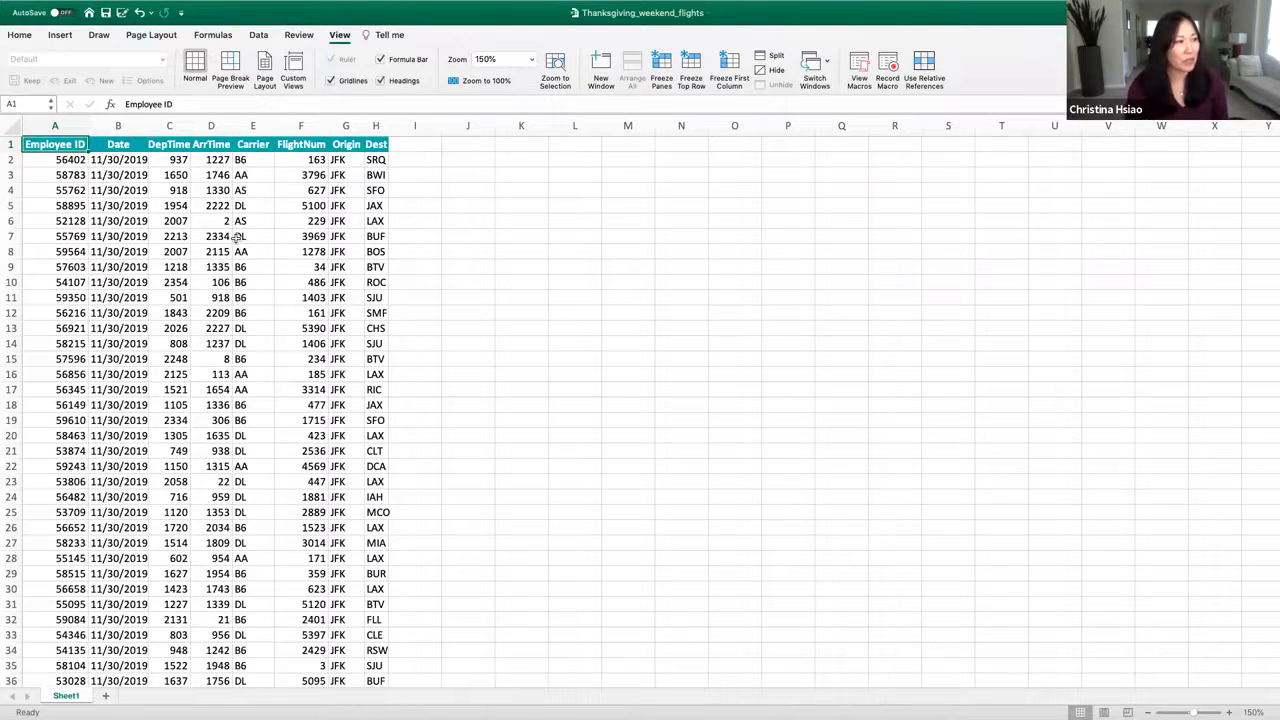
{"action": "key", "text": "ctrl+Right"}
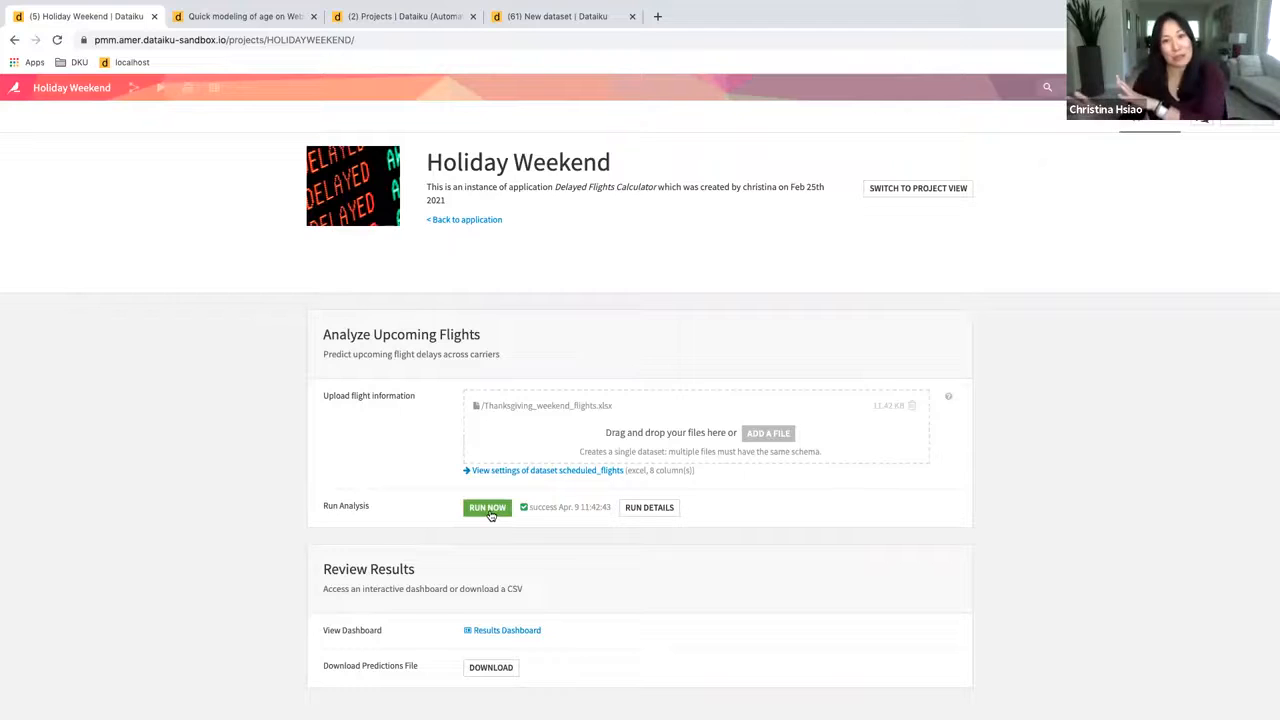
- Open the Holiday Weekend Results Dashboard and review its predicted delays table, flight map, departure time charts, and carrier and destination risk charts
{"action": "left_click", "coordinate": [508, 632]}
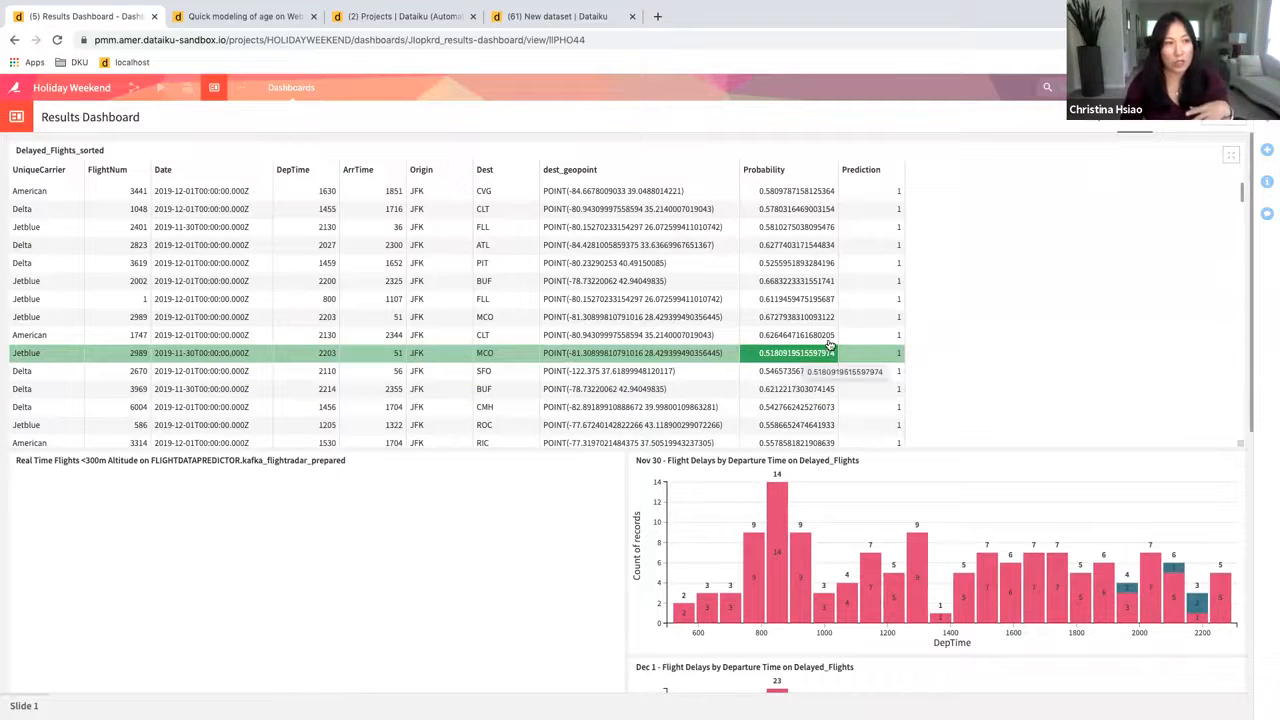
{"action": "scroll", "coordinate": [881, 255], "scroll_direction": "down", "scroll_amount": 5}
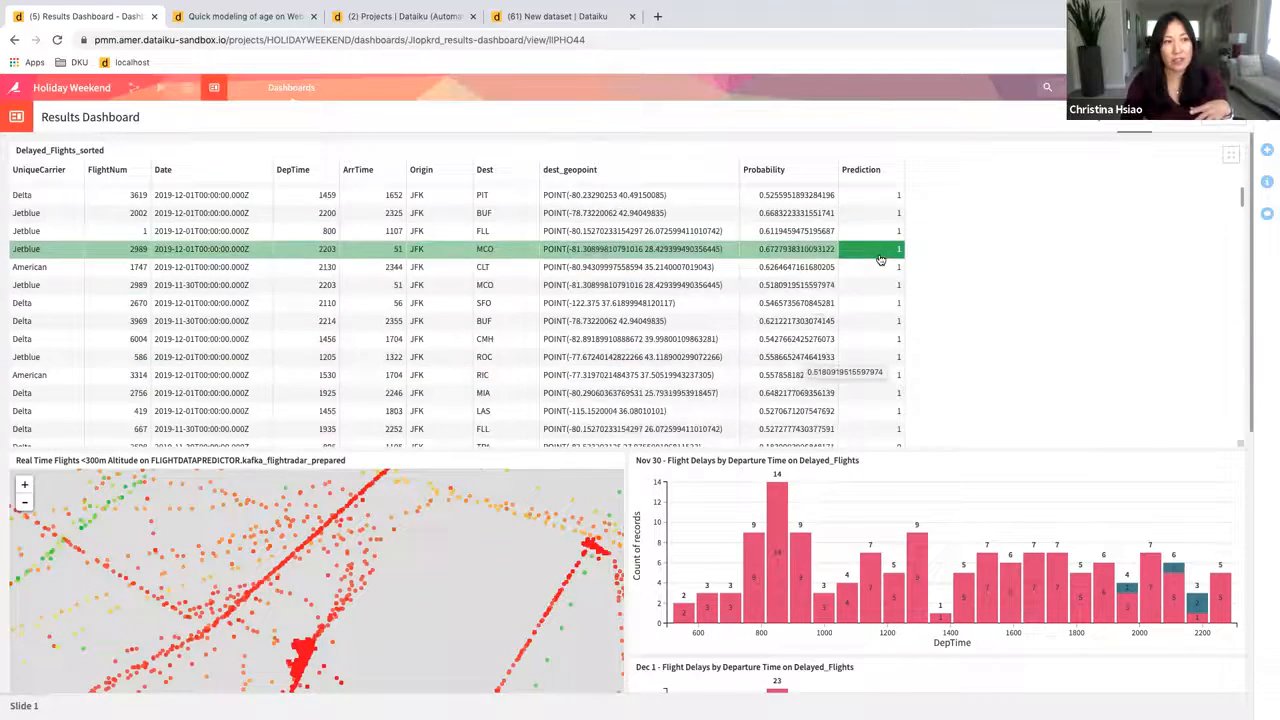
{"action": "scroll", "coordinate": [881, 260], "scroll_direction": "down", "scroll_amount": 5}
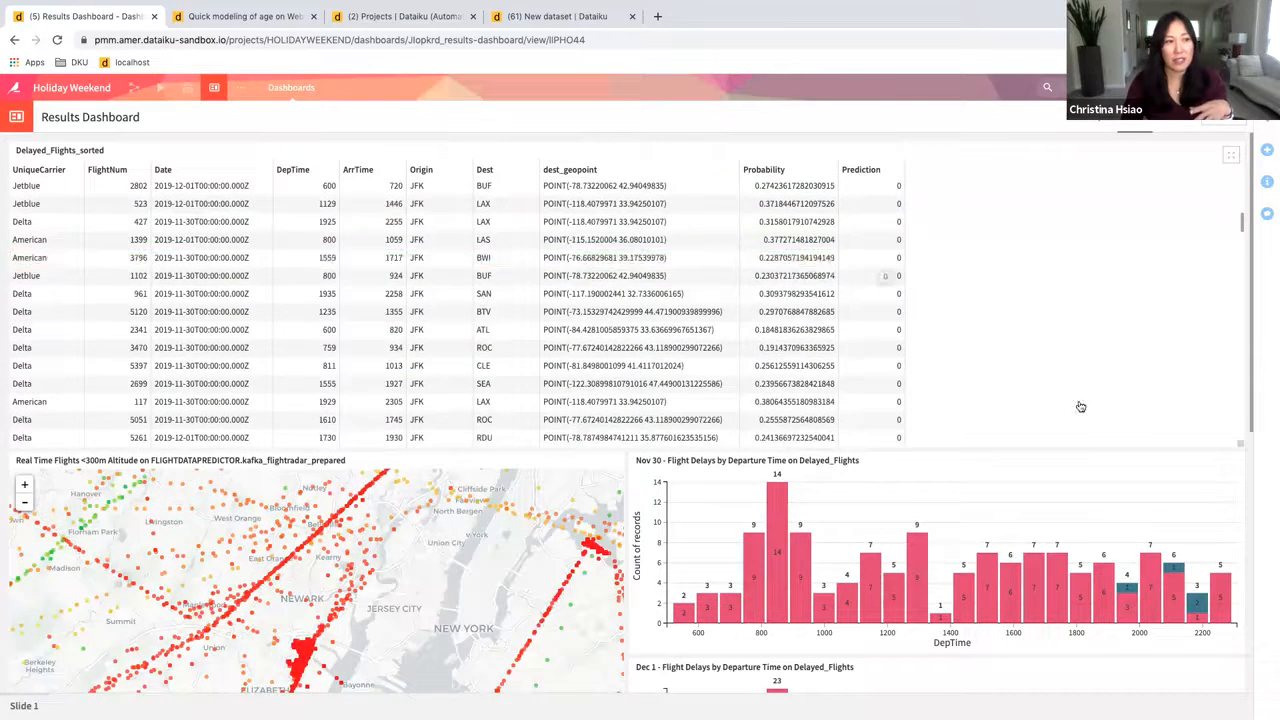
{"action": "left_click_drag", "start_coordinate": [1254, 292], "coordinate": [1252, 448]}
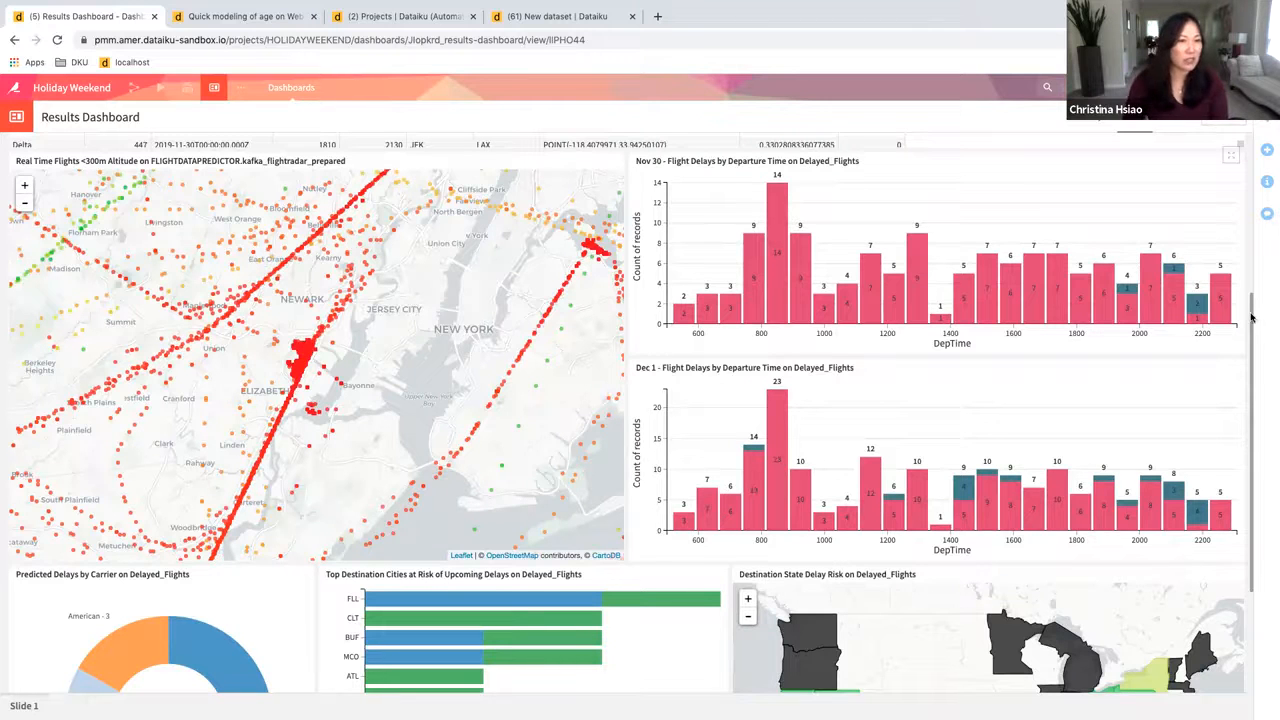
{"action": "left_click_drag", "start_coordinate": [1254, 391], "coordinate": [1253, 495]}
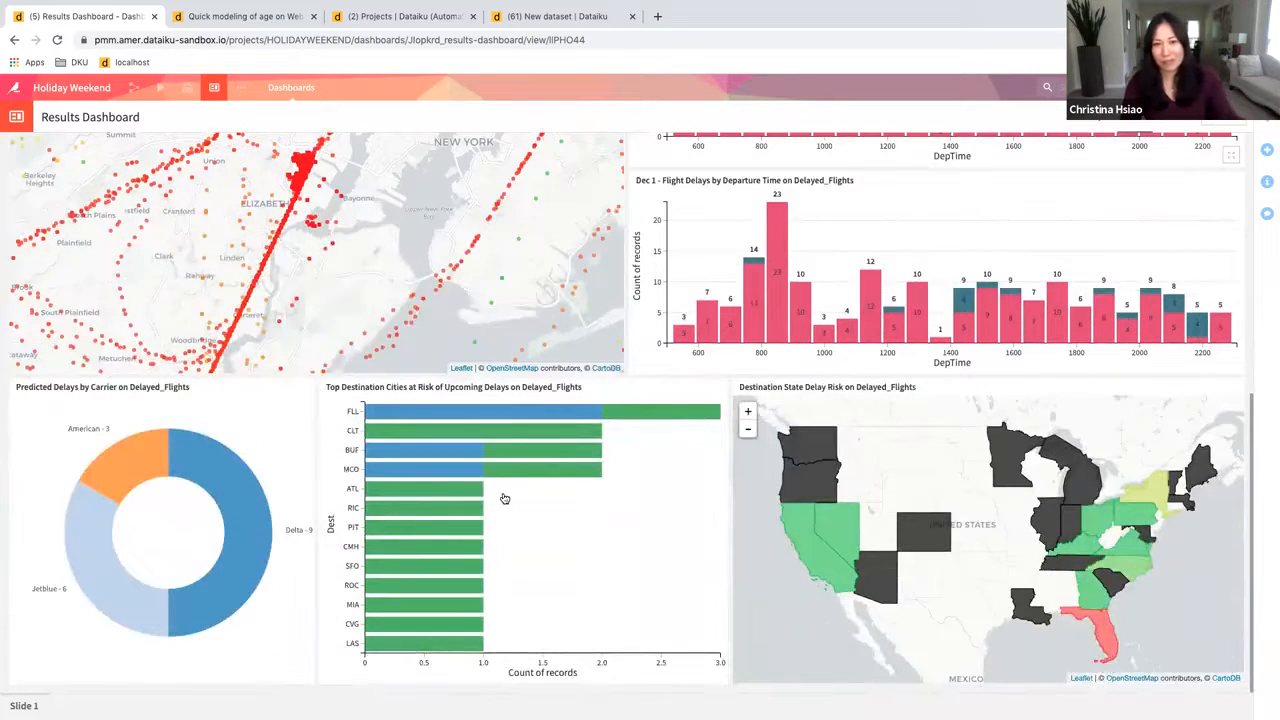